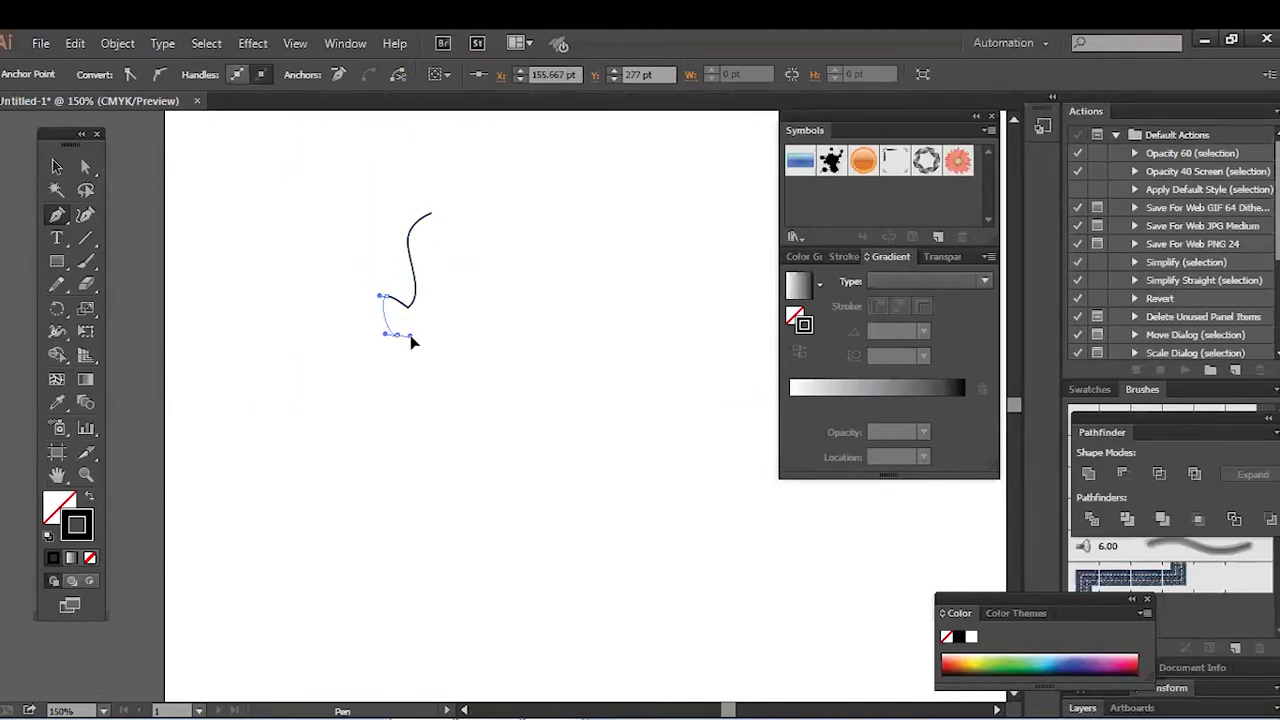
# Continue the face outline with the Pen tool around the left ear lobe, down the jaw and along the chin.
pyautogui.click(397, 334)
pyautogui.click(411, 329)
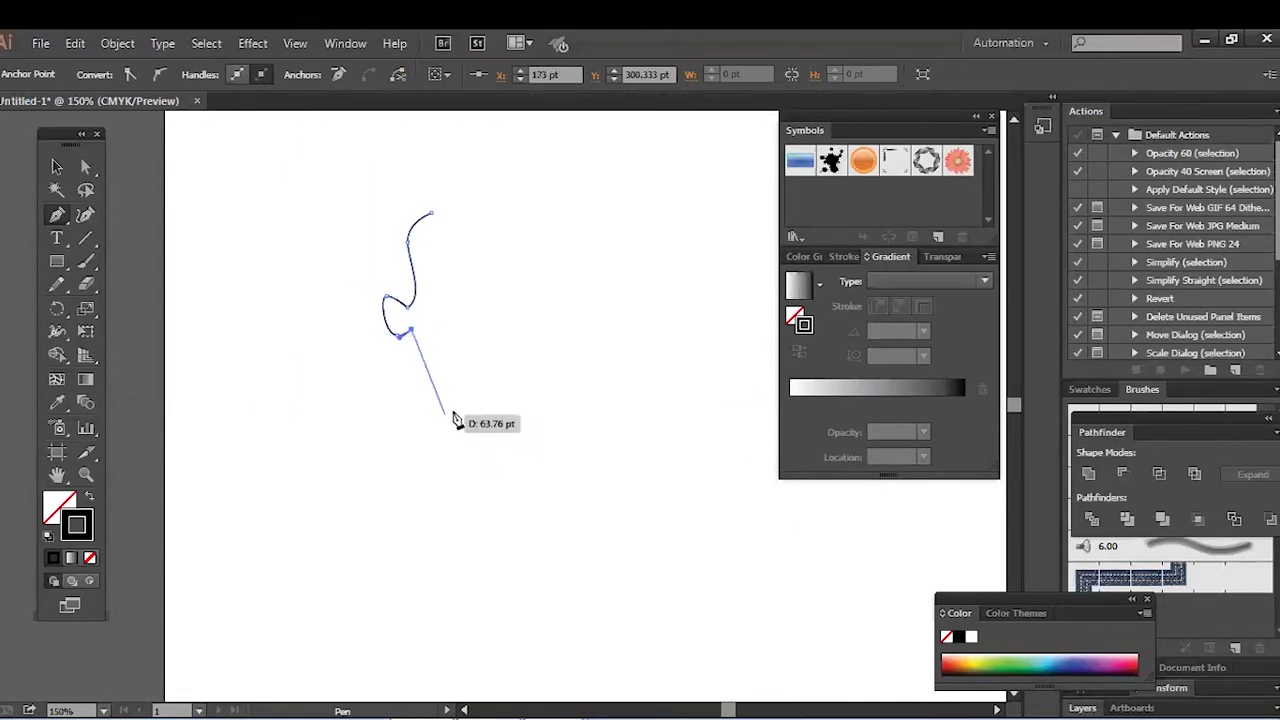
pyautogui.moveTo(485, 427); pyautogui.dragTo(493, 433)
pyautogui.moveTo(549, 464); pyautogui.dragTo(548, 466)
pyautogui.click(485, 427)
pyautogui.moveTo(508, 427); pyautogui.dragTo(522, 420)
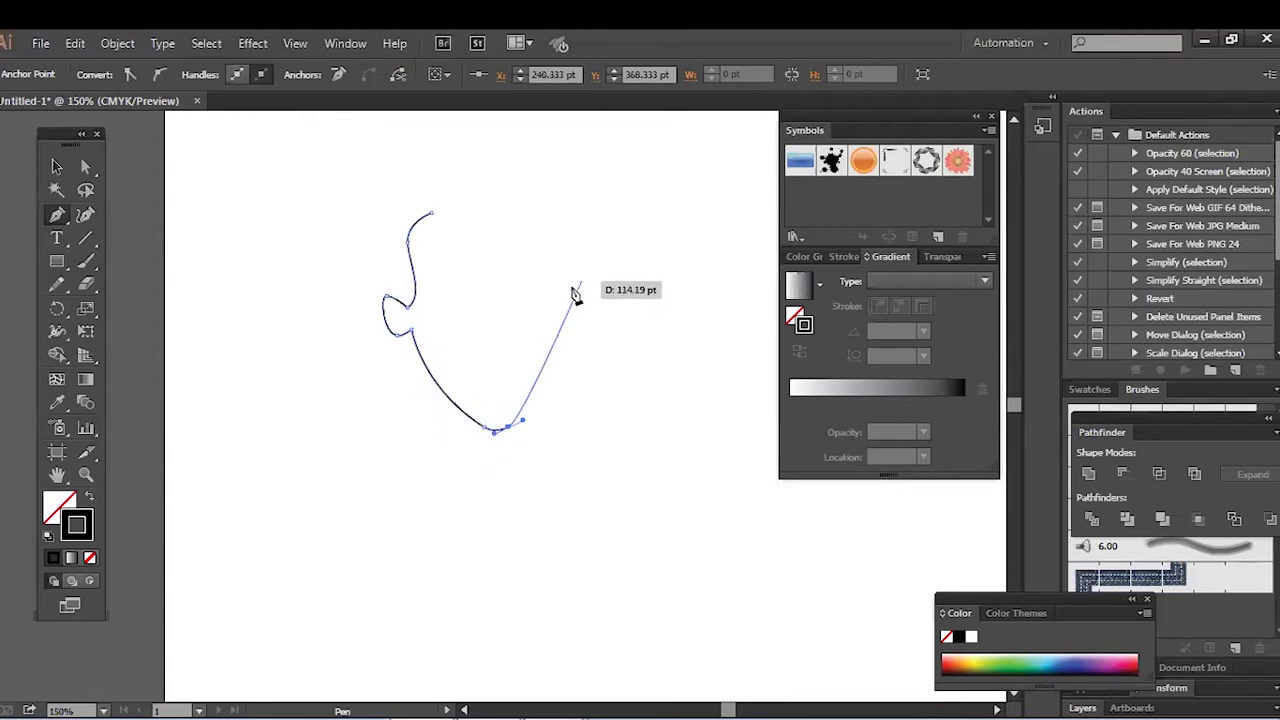
# Draw the right jawline up from the chin and outline the right ear.
pyautogui.moveTo(568, 297); pyautogui.dragTo(578, 240)
pyautogui.moveTo(592, 298); pyautogui.dragTo(584, 311)
pyautogui.moveTo(570, 264); pyautogui.dragTo(472, 229)
pyautogui.click(570, 265)
pyautogui.click(561, 273)
# Draw the hairline from the right ear across the forehead with a pointed fringe notch, and close the face path.
pyautogui.hotkey('ctrl', 'z')
pyautogui.moveTo(540, 251); pyautogui.dragTo(454, 195)
pyautogui.hotkey('ctrl', 'z')
pyautogui.hotkey('ctrl', 'z')
pyautogui.hotkey('ctrl', 'z')
pyautogui.click(477, 228)
pyautogui.moveTo(482, 253); pyautogui.dragTo(500, 260)
pyautogui.hotkey('ctrl', 'z')
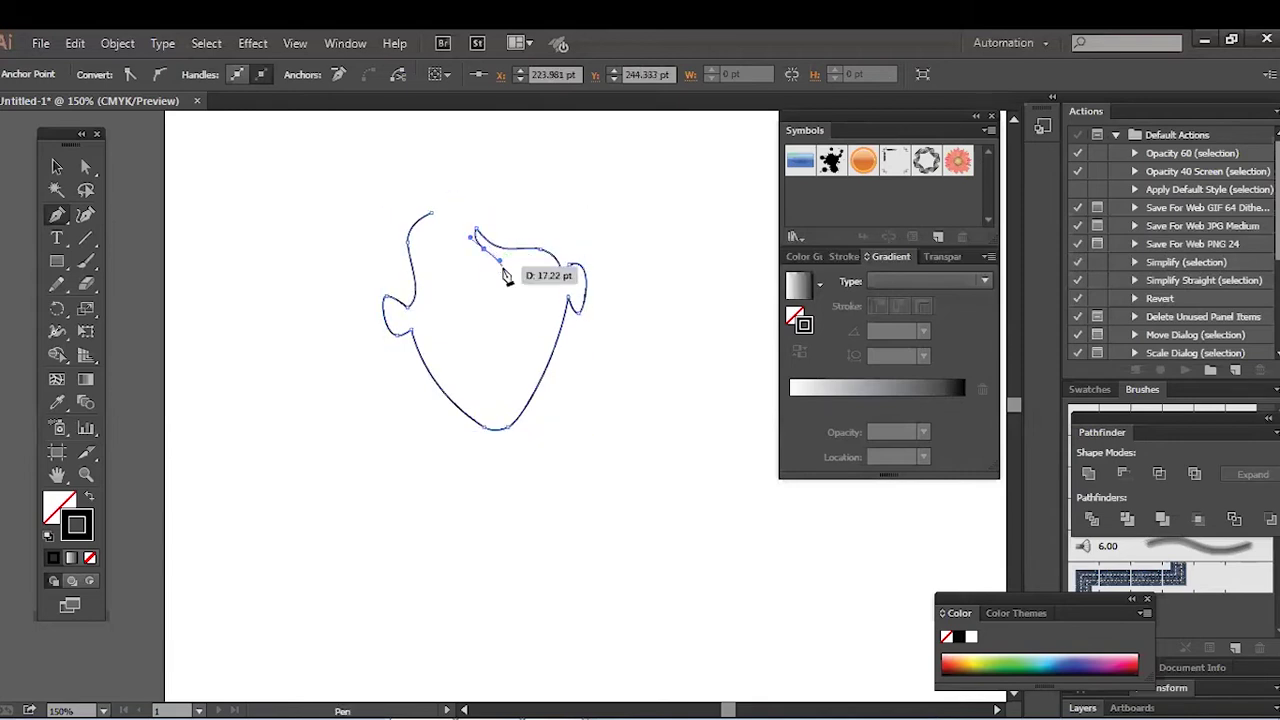
pyautogui.click(509, 261)
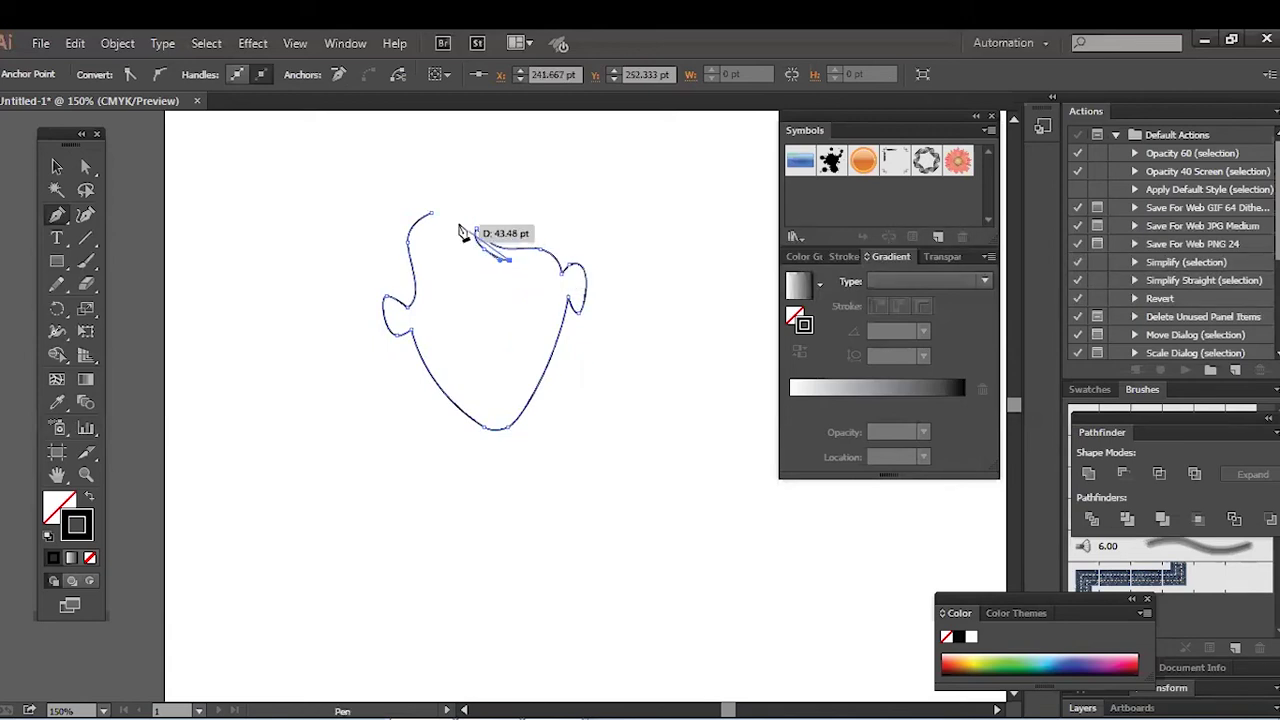
pyautogui.moveTo(431, 212); pyautogui.dragTo(380, 148)
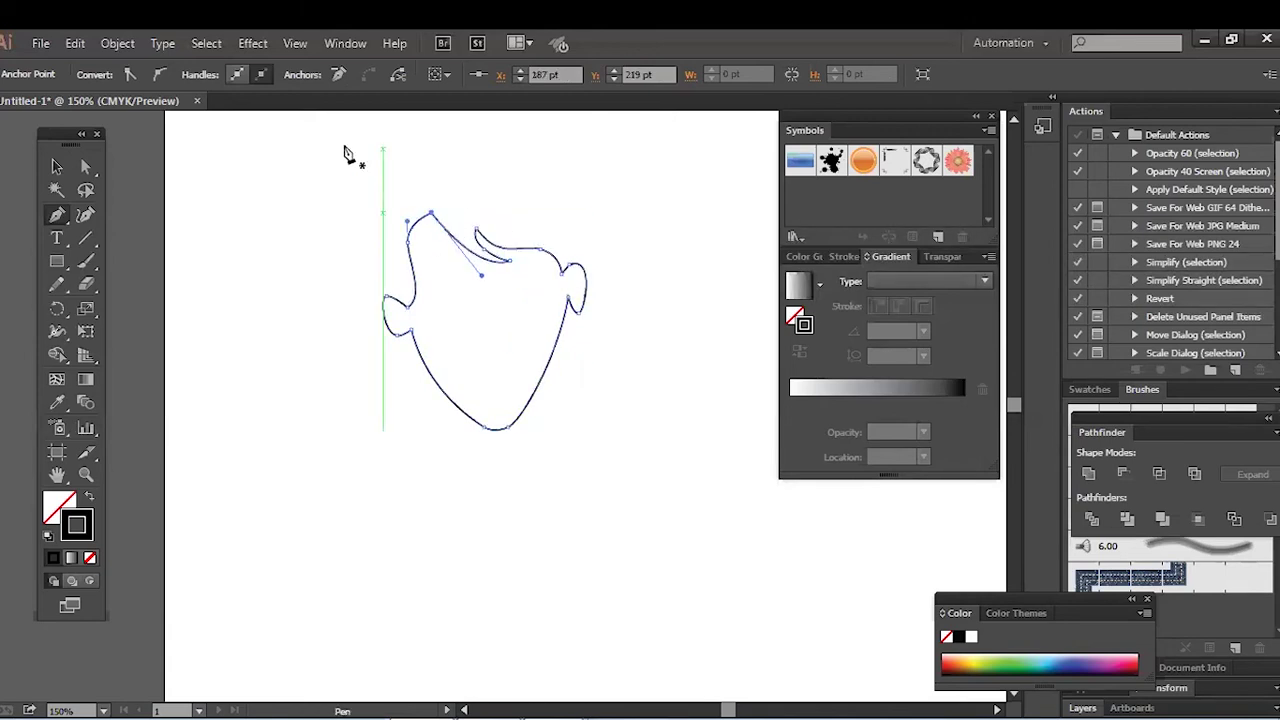
# Give the face shape a light peach fill with no stroke.
pyautogui.press('v')
pyautogui.click(390, 172)
pyautogui.moveTo(597, 210); pyautogui.dragTo(524, 313)
pyautogui.click(89, 497)
pyautogui.doubleClick(57, 508)
pyautogui.click(707, 476)
pyautogui.moveTo(707, 476); pyautogui.dragTo(703, 480)
pyautogui.moveTo(511, 306)
pyautogui.mouseDown()
pyautogui.moveTo(461, 294)
pyautogui.moveTo(516, 260)
pyautogui.mouseUp()
pyautogui.moveTo(703, 480); pyautogui.dragTo(703, 497)
pyautogui.click(872, 270)
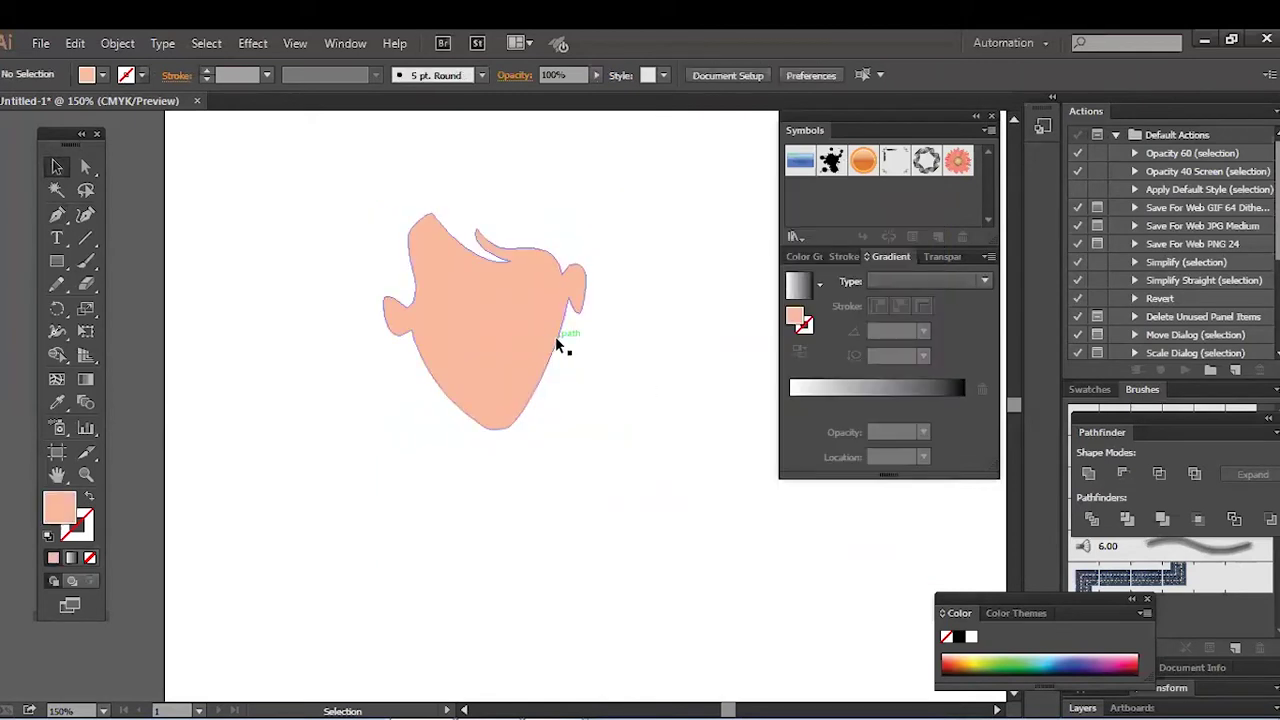
# Draw the hair outline from the right ear over the crown, around the small tuft and down the left side.
pyautogui.scroll(1, 572, 353)
pyautogui.click(57, 215)
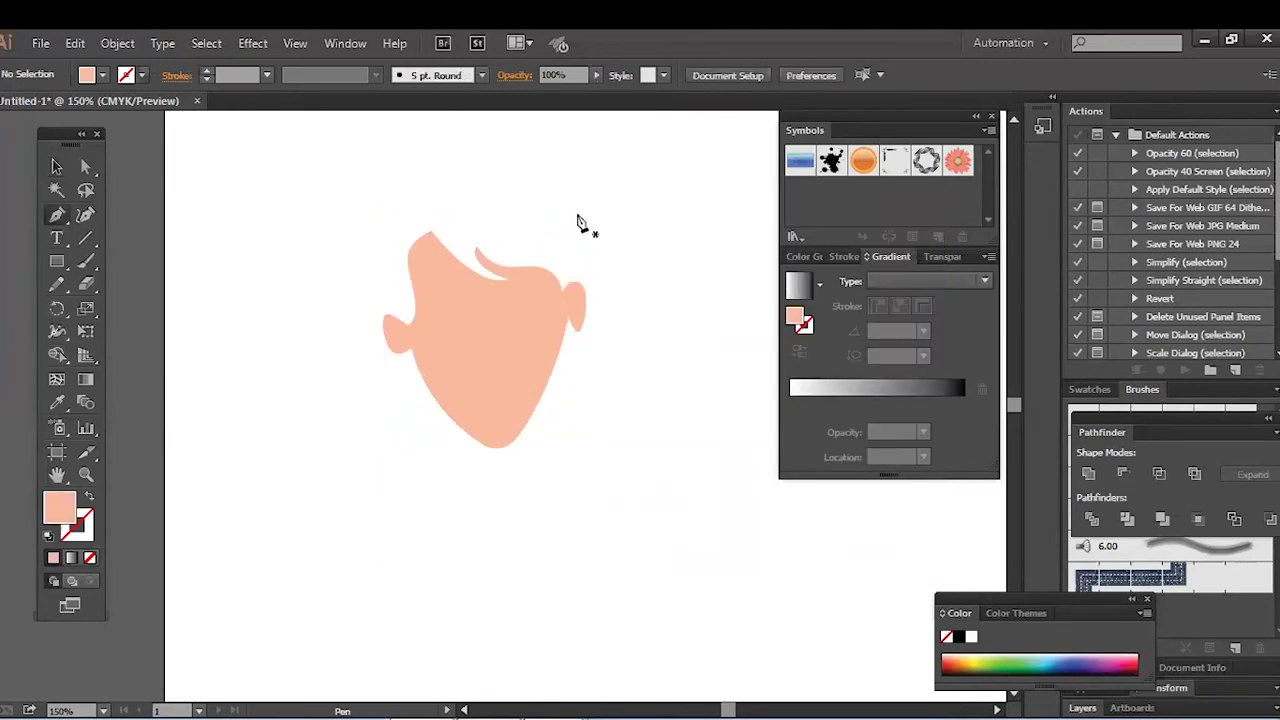
pyautogui.click(555, 309)
pyautogui.moveTo(551, 168)
pyautogui.mouseDown()
pyautogui.moveTo(471, 142)
pyautogui.moveTo(472, 217)
pyautogui.mouseUp()
pyautogui.click(89, 496)
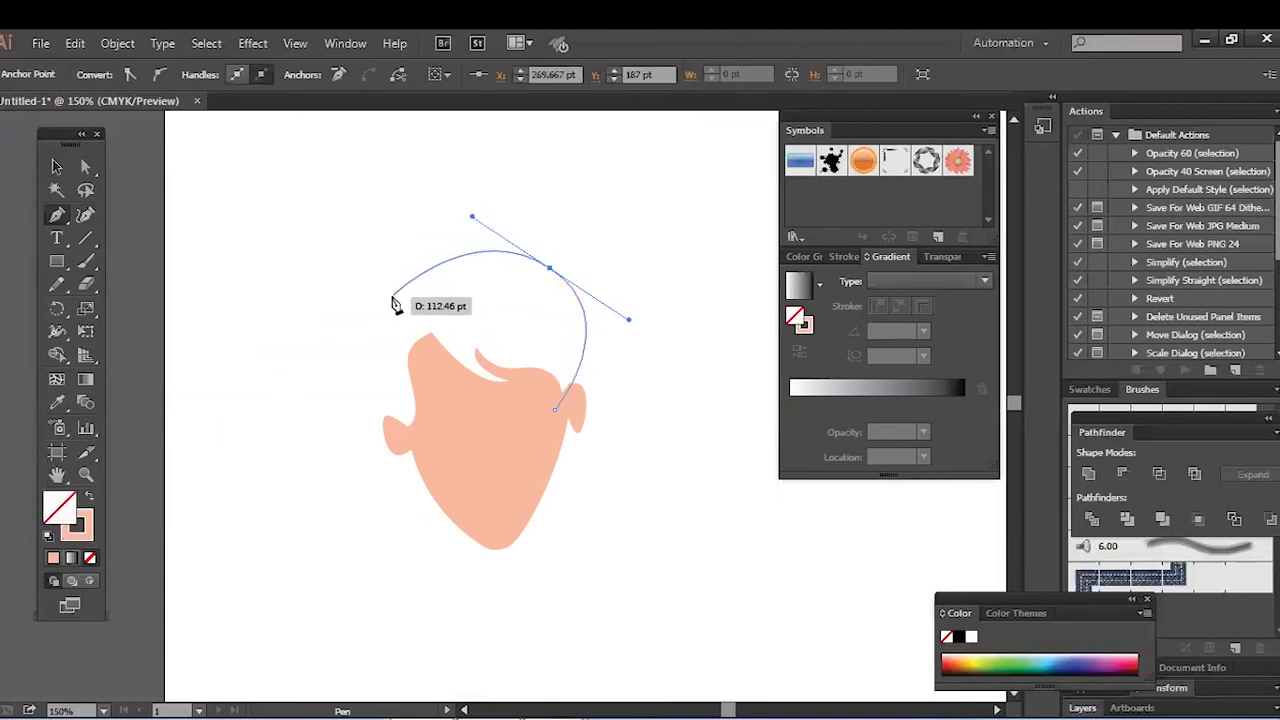
pyautogui.click(550, 268)
pyautogui.moveTo(446, 285); pyautogui.dragTo(407, 499)
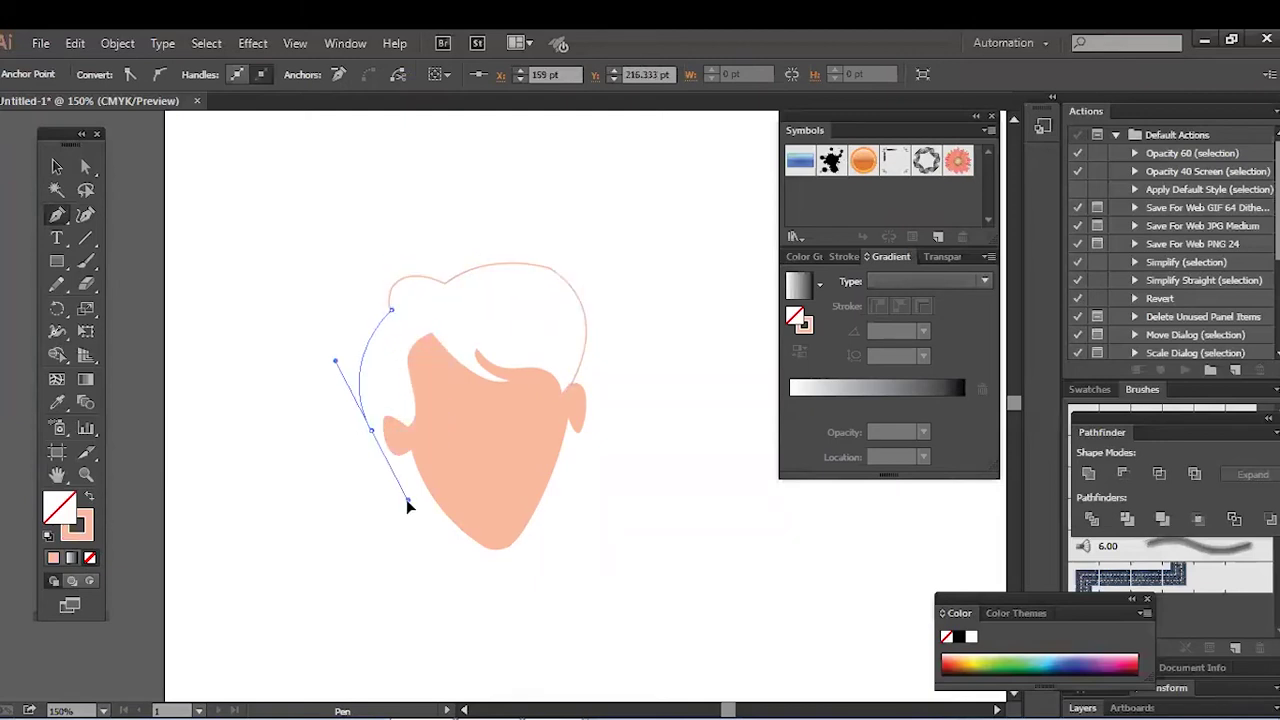
# Redo the hair curve behind the left ear, add the lock below it, and close the outline across the face.
pyautogui.hotkey('ctrl', 'z')
pyautogui.moveTo(376, 431); pyautogui.dragTo(430, 509)
pyautogui.moveTo(414, 441); pyautogui.dragTo(413, 480)
pyautogui.click(414, 441)
pyautogui.hotkey('ctrl', '+')
pyautogui.hotkey('ctrl', '+')
pyautogui.moveTo(424, 386); pyautogui.dragTo(415, 355)
pyautogui.moveTo(455, 398); pyautogui.dragTo(705, 245)
# Fill the hair shape with black (000000) and remove its stroke.
pyautogui.press('v')
pyautogui.click(89, 496)
pyautogui.doubleClick(59, 507)
pyautogui.moveTo(632, 503); pyautogui.dragTo(661, 506)
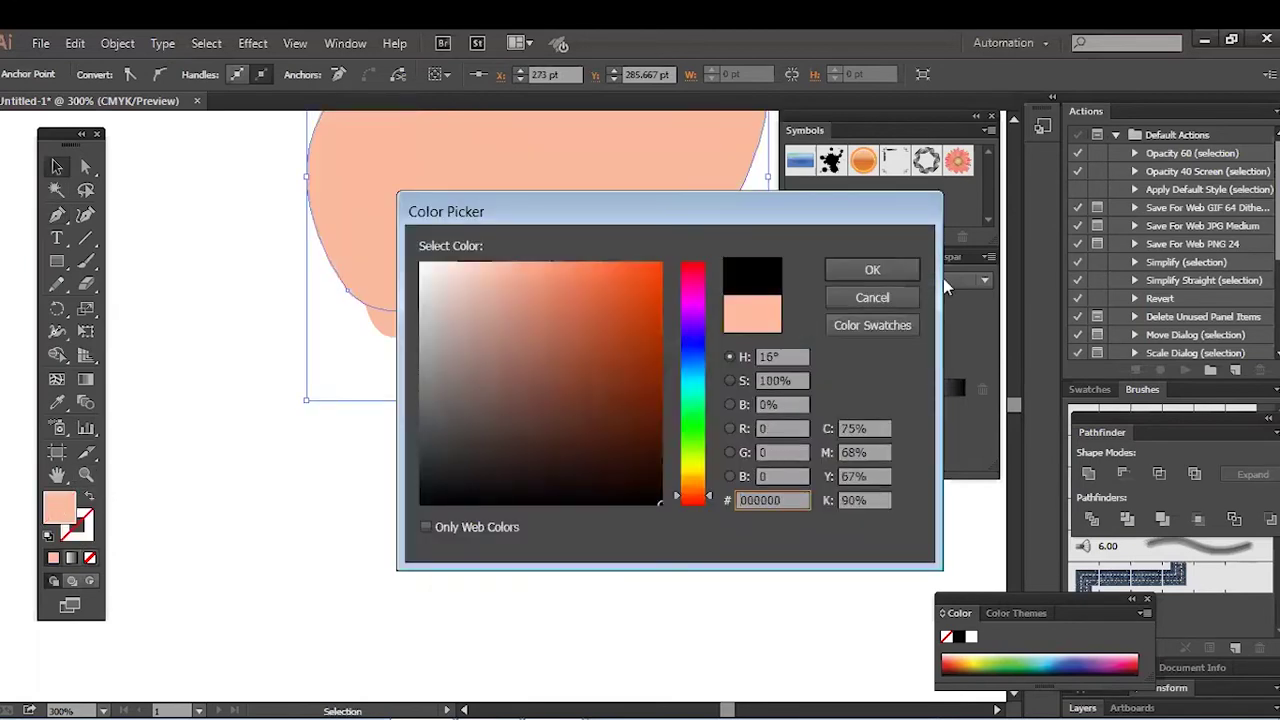
pyautogui.click(874, 270)
# Send the black hair shape behind the face.
pyautogui.moveTo(656, 350); pyautogui.dragTo(528, 413)
pyautogui.rightClick(529, 413)
pyautogui.moveTo(687, 387)
pyautogui.click(812, 379)
pyautogui.click(726, 457)
pyautogui.moveTo(726, 457); pyautogui.dragTo(780, 495)
pyautogui.hotkey('ctrl', '-')
pyautogui.hotkey('ctrl', '-')
pyautogui.moveTo(671, 441); pyautogui.dragTo(662, 426)
# Reshape the hair with Direct Selection, moving the anchor at the right ear outward and widening the curve over the crown.
pyautogui.click(560, 283)
pyautogui.click(86, 167)
pyautogui.moveTo(557, 370); pyautogui.dragTo(578, 371)
pyautogui.click(638, 228)
pyautogui.click(553, 222)
pyautogui.moveTo(632, 272); pyautogui.dragTo(679, 270)
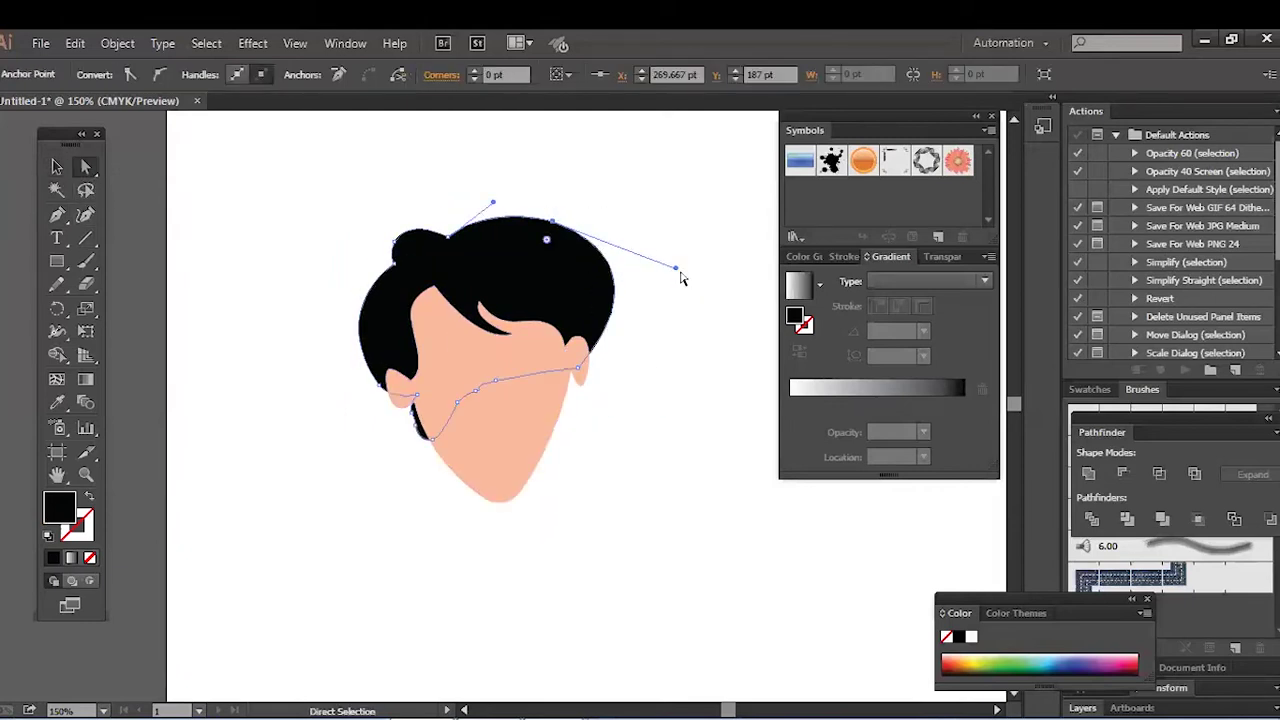
pyautogui.click(60, 167)
pyautogui.click(652, 502)
pyautogui.moveTo(685, 478); pyautogui.dragTo(624, 463)
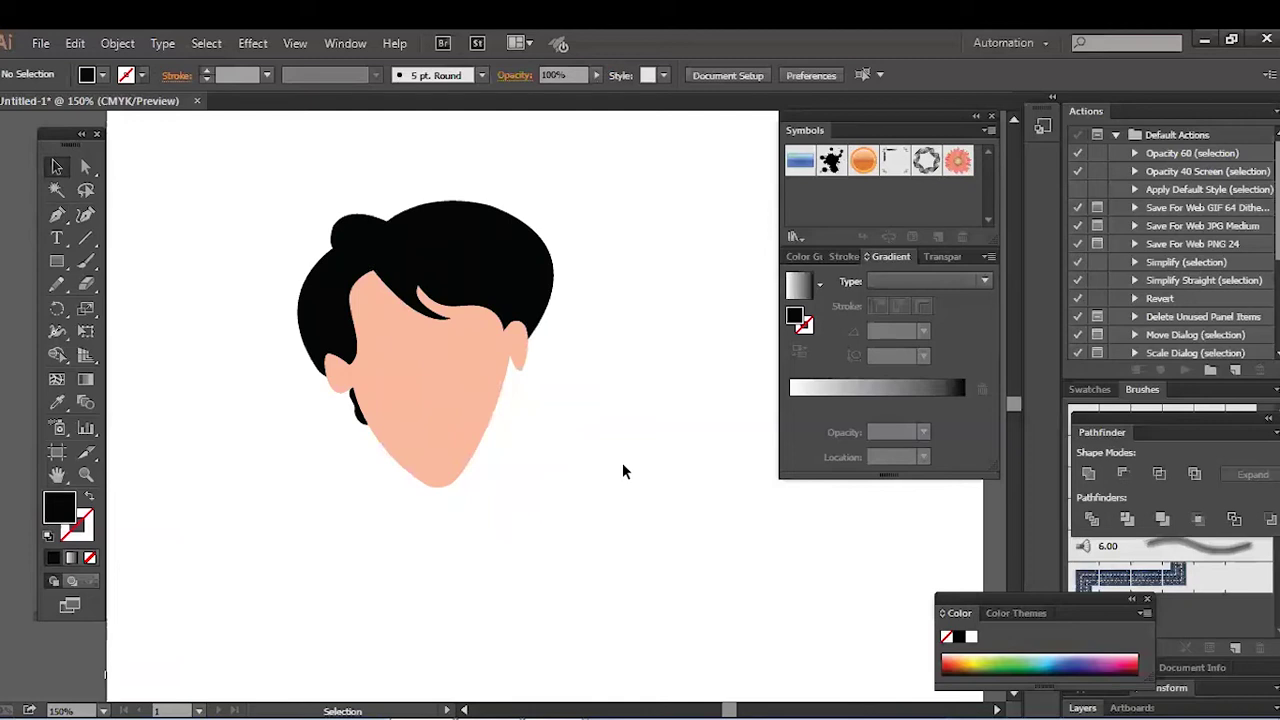
# Draw the arched upper edge of the left eyebrow from its outer end to its inner tip.
pyautogui.hotkey('ctrl', '+')
pyautogui.hotkey('ctrl', '+')
pyautogui.moveTo(674, 368); pyautogui.dragTo(605, 409)
pyautogui.hotkey('ctrl', 'a')
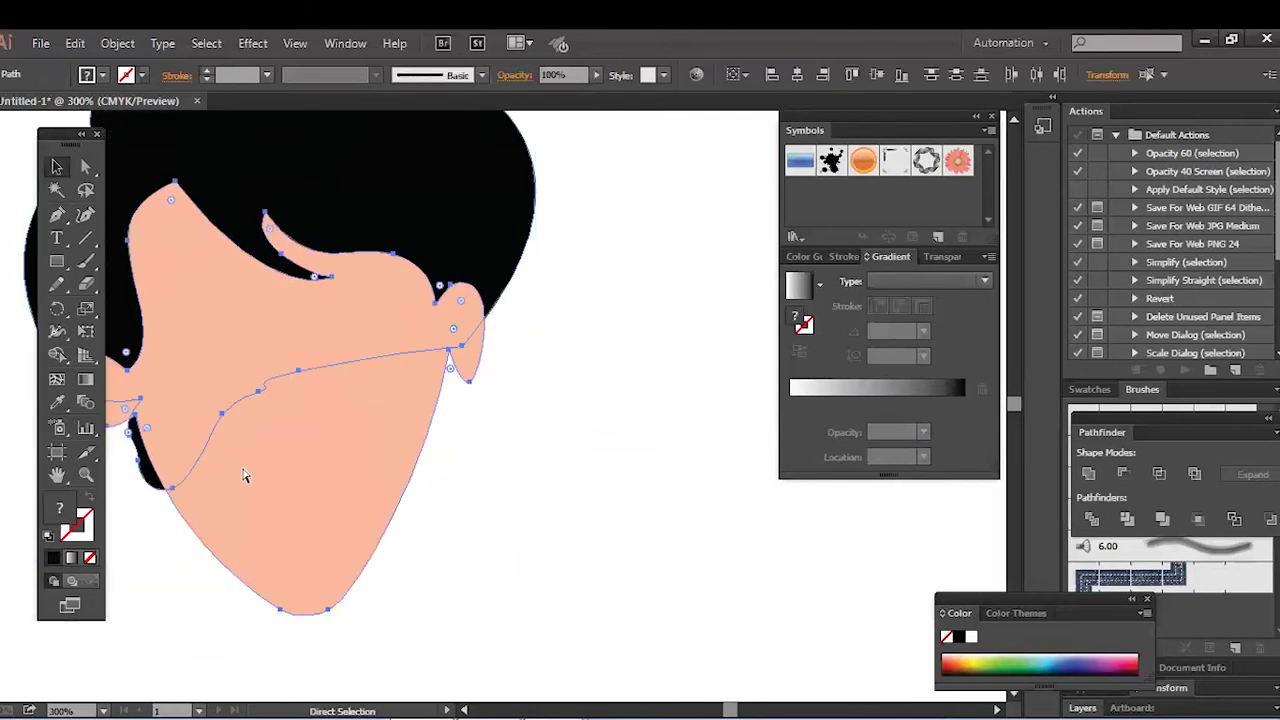
pyautogui.hotkey('ctrl', 'shift', 'a')
pyautogui.moveTo(399, 371); pyautogui.dragTo(574, 396)
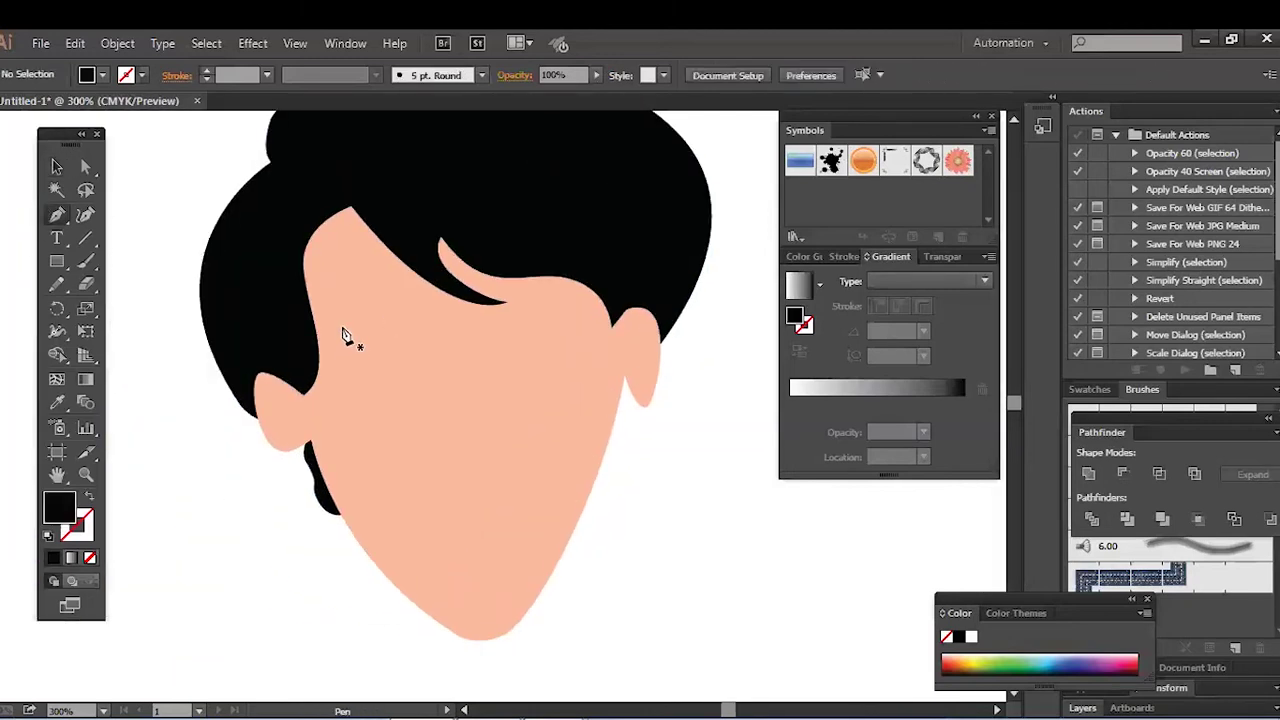
pyautogui.moveTo(334, 336); pyautogui.dragTo(356, 318)
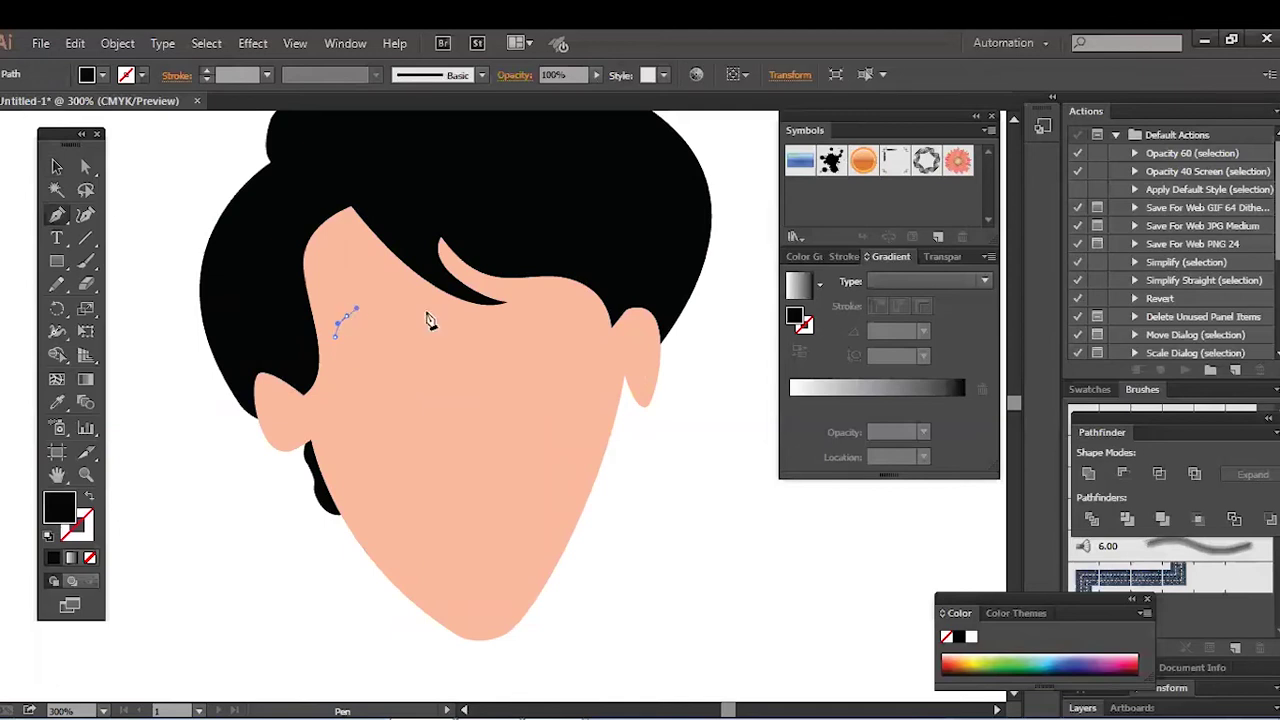
pyautogui.moveTo(445, 336); pyautogui.dragTo(484, 383)
# Close the left eyebrow with a curved lower edge and give it a black fill without stroke.
pyautogui.click(89, 499)
pyautogui.moveTo(445, 336); pyautogui.dragTo(391, 352)
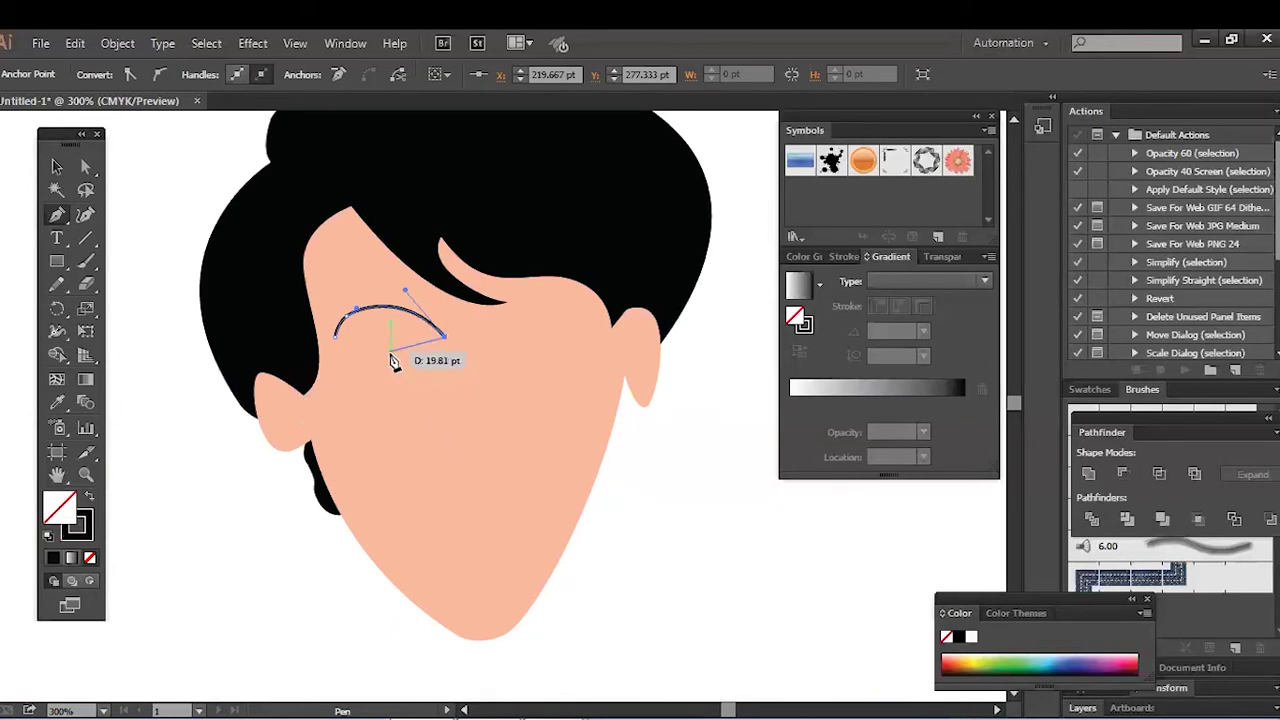
pyautogui.click(343, 346)
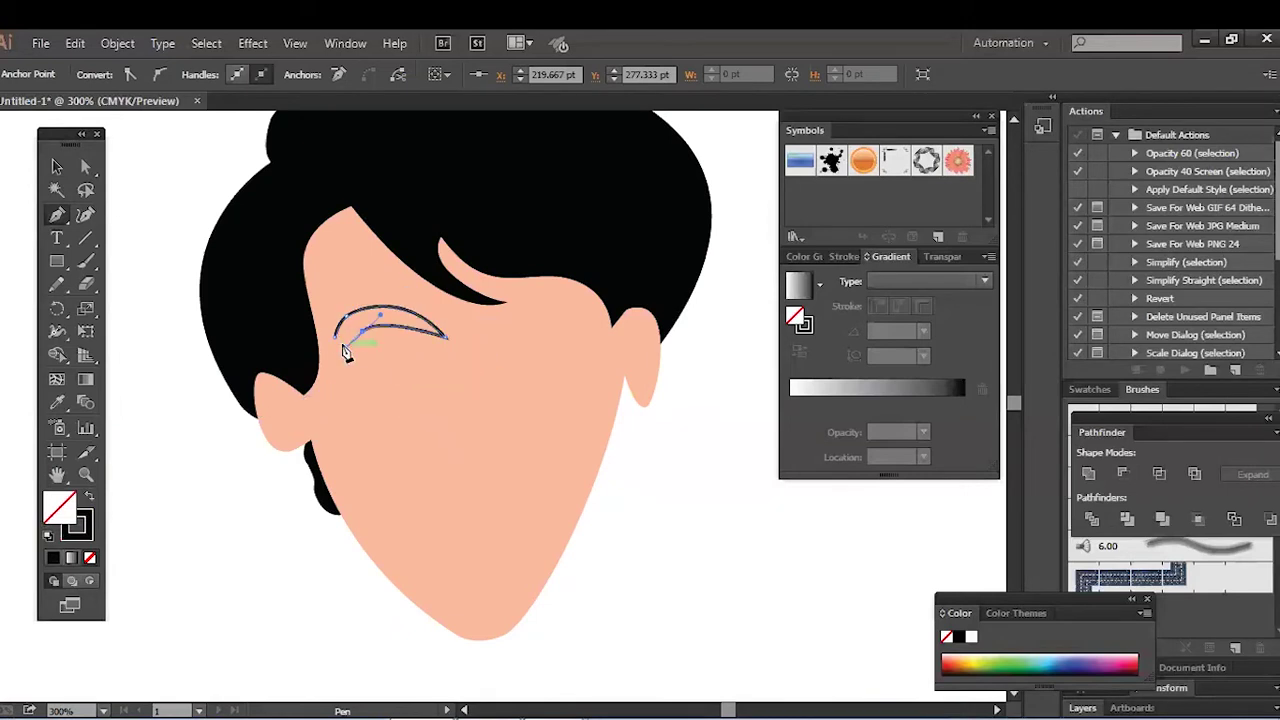
pyautogui.click(89, 497)
pyautogui.click(59, 167)
pyautogui.click(387, 455)
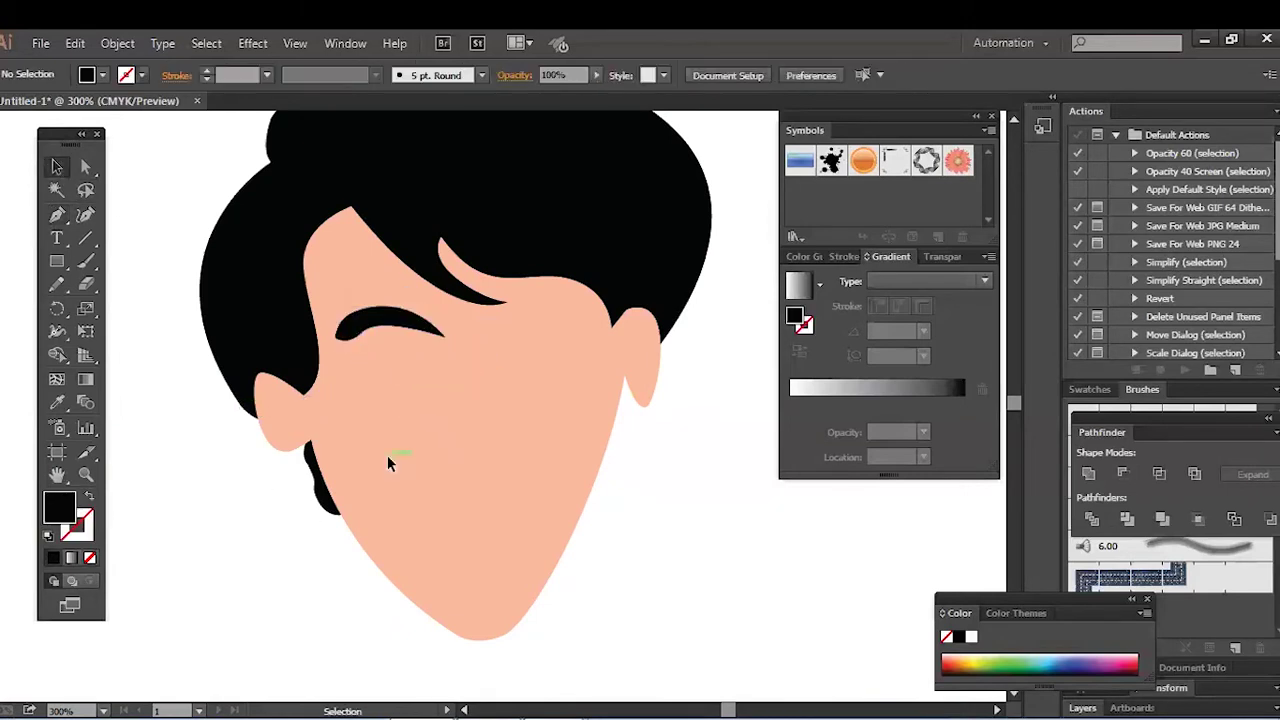
# Duplicate the left eyebrow, reflect the copy left to right, and place it on the right side of the face.
pyautogui.moveTo(415, 333); pyautogui.dragTo(528, 333)
pyautogui.rightClick(530, 334)
pyautogui.moveTo(600, 601)
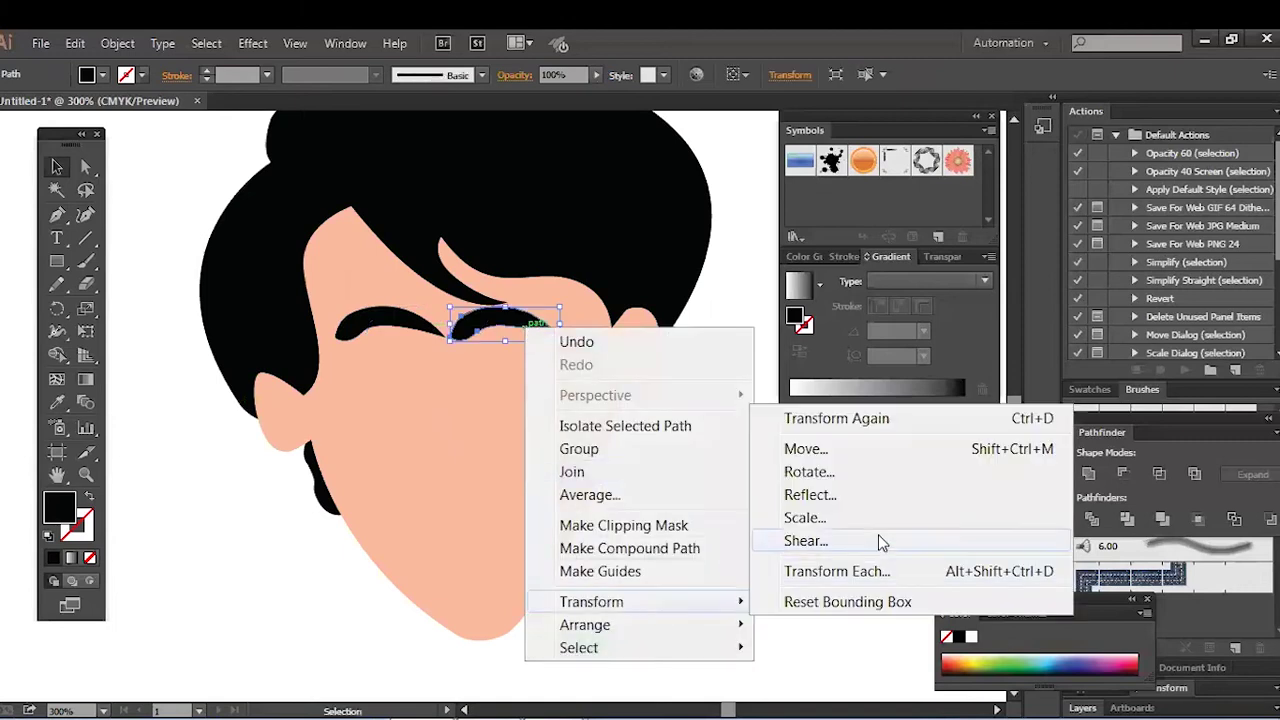
pyautogui.click(830, 494)
pyautogui.click(931, 528)
pyautogui.click(1069, 569)
pyautogui.moveTo(541, 324); pyautogui.dragTo(568, 332)
pyautogui.click(572, 362)
pyautogui.click(697, 508)
# Draw a closed almond-shaped eye outline with a black stroke under the left eyebrow.
pyautogui.press('p')
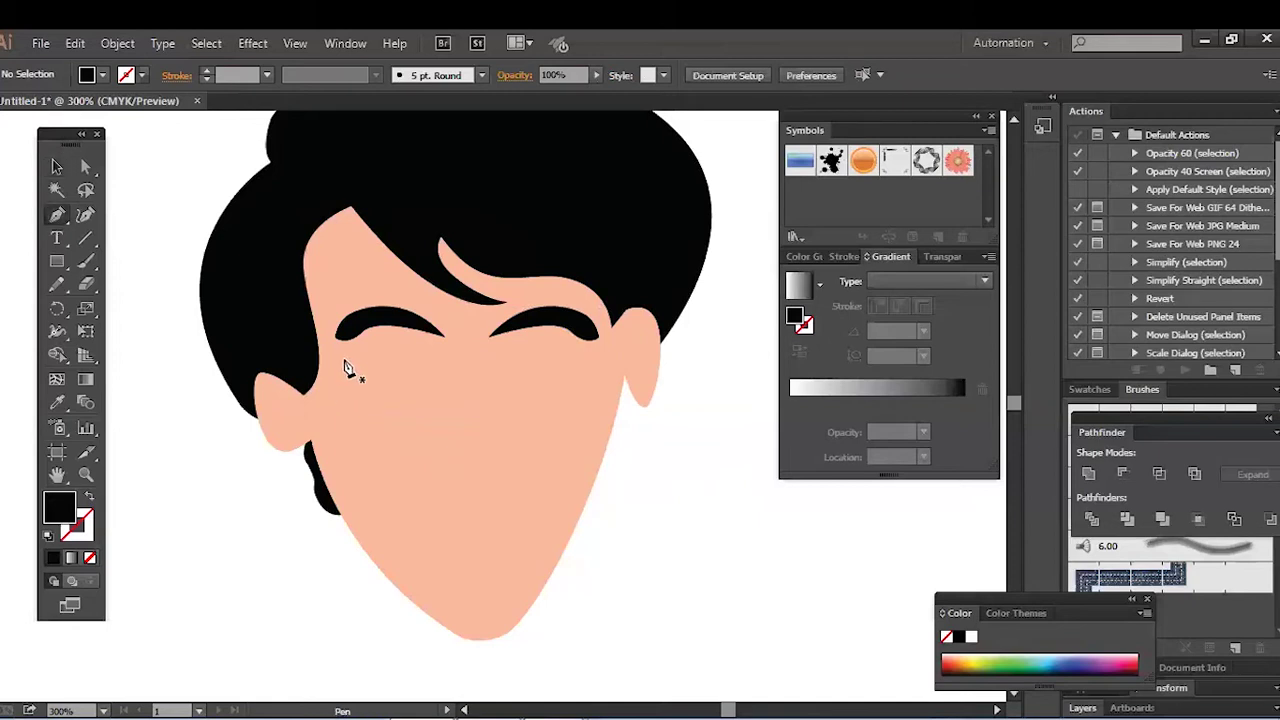
pyautogui.hotkey('ctrl', 'z')
pyautogui.moveTo(347, 354)
pyautogui.mouseDown()
pyautogui.moveTo(443, 366)
pyautogui.moveTo(480, 394)
pyautogui.moveTo(447, 376)
pyautogui.moveTo(465, 401)
pyautogui.mouseUp()
pyautogui.hotkey('shift', 'x')
pyautogui.click(446, 368)
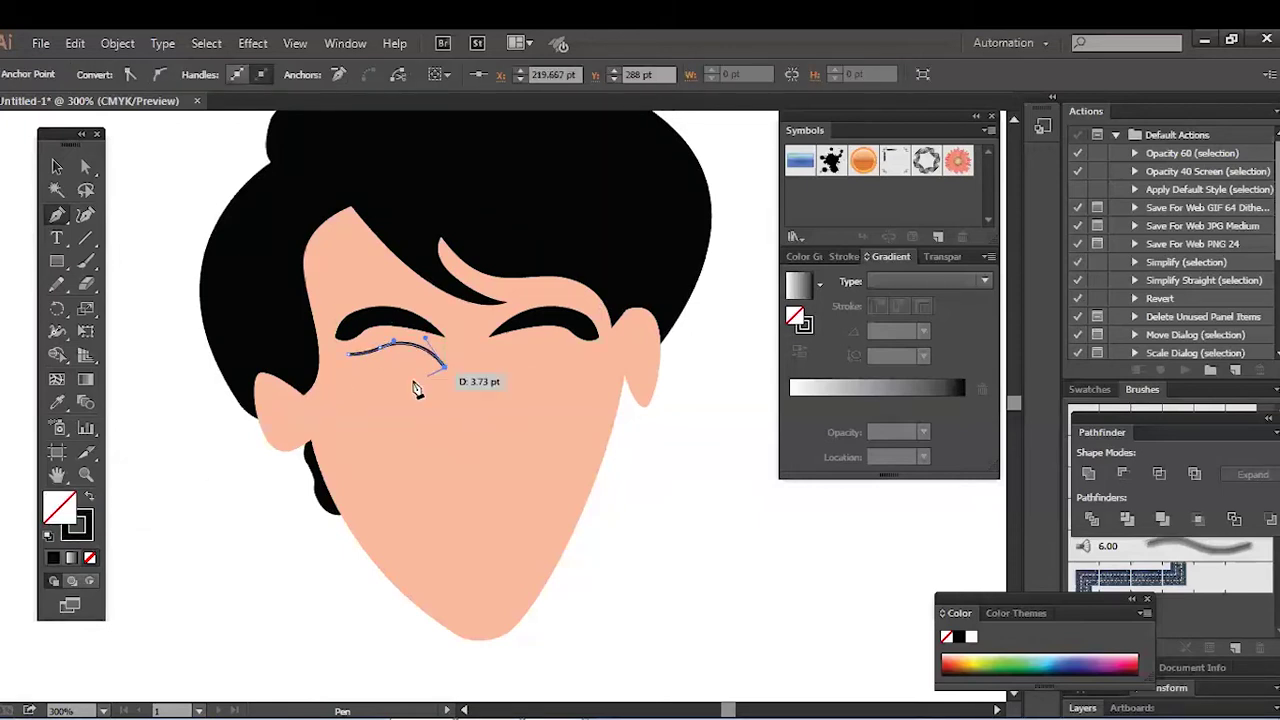
pyautogui.moveTo(348, 355); pyautogui.dragTo(310, 305)
pyautogui.press('v')
pyautogui.click(706, 527)
# Draw a round pupil with the Ellipse tool inside the left eye and fill it black.
pyautogui.moveTo(58, 258); pyautogui.dragTo(120, 304)
pyautogui.moveTo(390, 345); pyautogui.dragTo(428, 376)
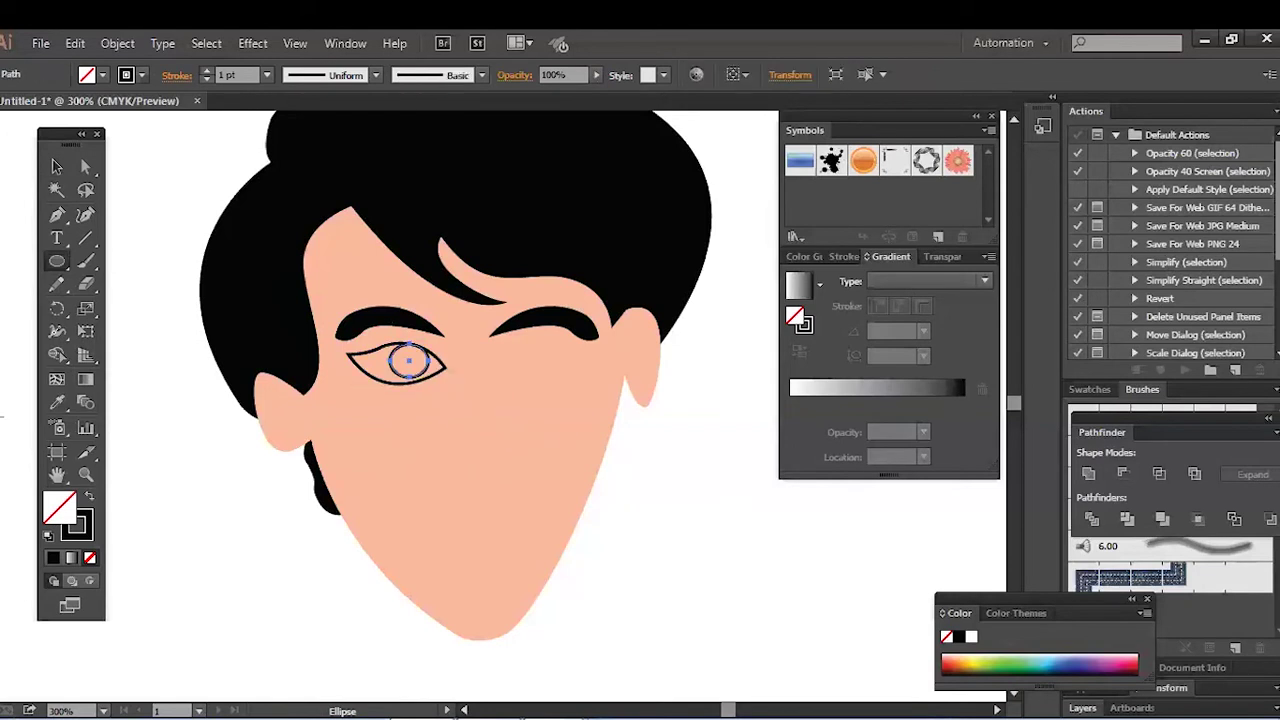
pyautogui.click(89, 497)
pyautogui.doubleClick(58, 511)
pyautogui.moveTo(440, 277); pyautogui.dragTo(374, 233)
pyautogui.click(908, 296)
# Fill the almond eye shape with white (FFFFFF), keeping its black outline.
pyautogui.click(57, 167)
pyautogui.click(385, 381)
pyautogui.doubleClick(70, 503)
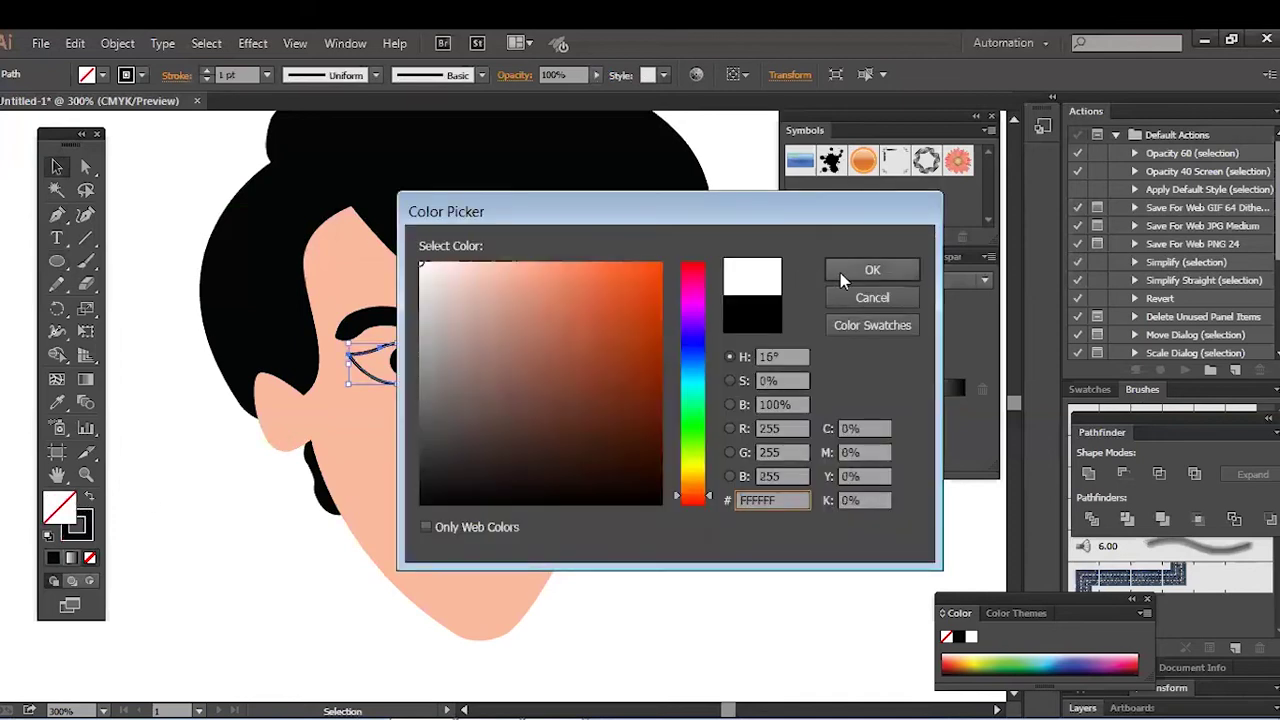
pyautogui.click(843, 270)
pyautogui.click(706, 503)
# Enlarge the left eye's pupil slightly and nudge it down within the eye.
pyautogui.hotkey('ctrl', '+')
pyautogui.hotkey('ctrl', '+')
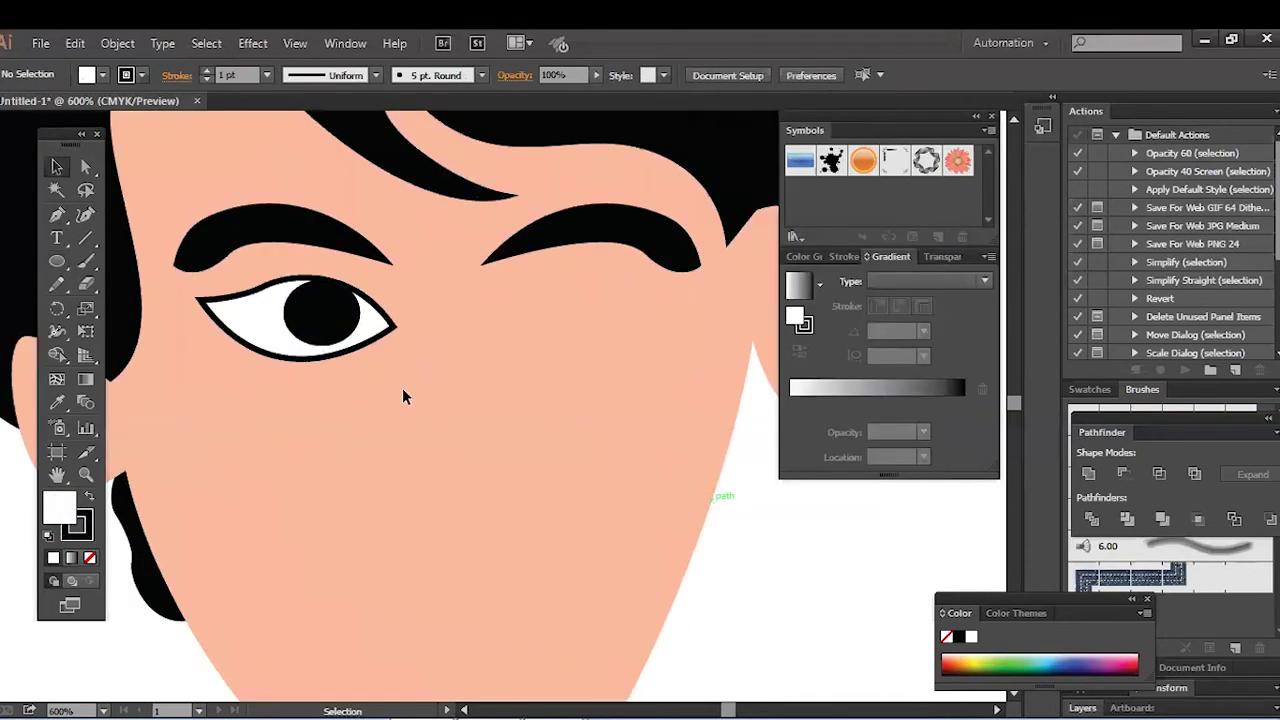
pyautogui.click(333, 322)
pyautogui.keyDown('shift'); pyautogui.click(361, 342); pyautogui.keyUp('shift')
pyautogui.keyDown('shift'); pyautogui.click(366, 337); pyautogui.keyUp('shift')
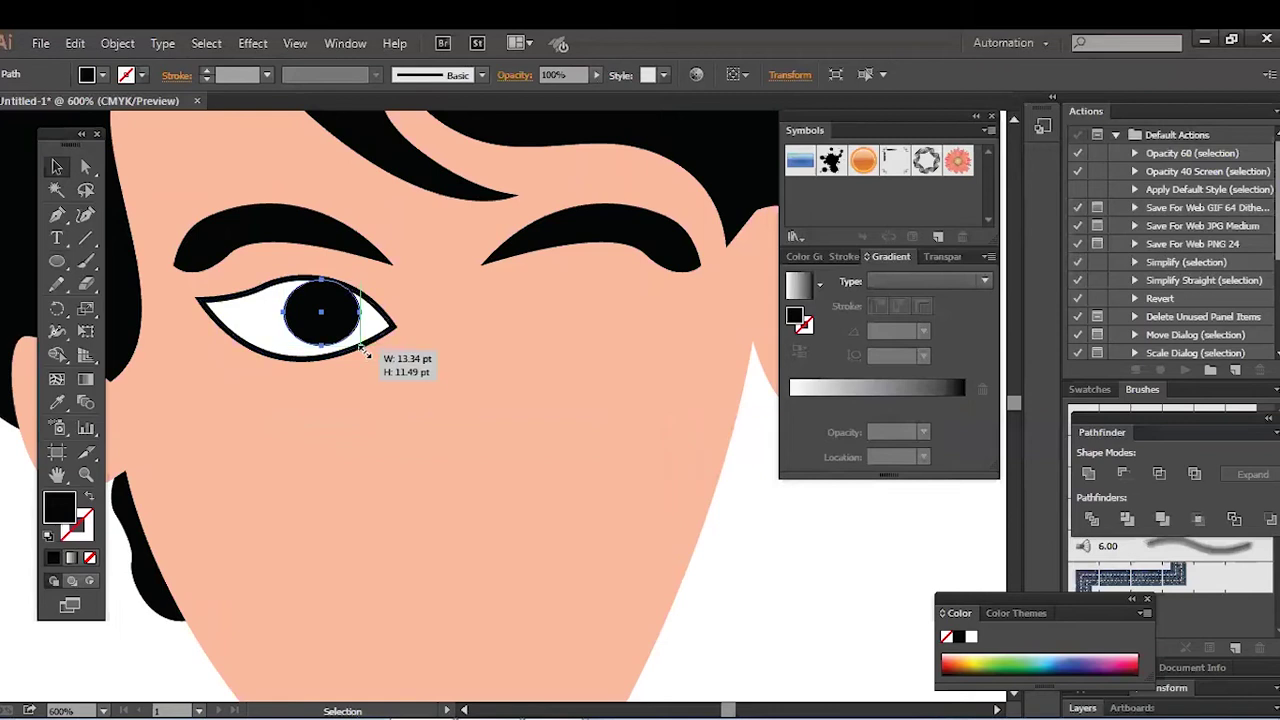
pyautogui.press('Down')
pyautogui.click(806, 542)
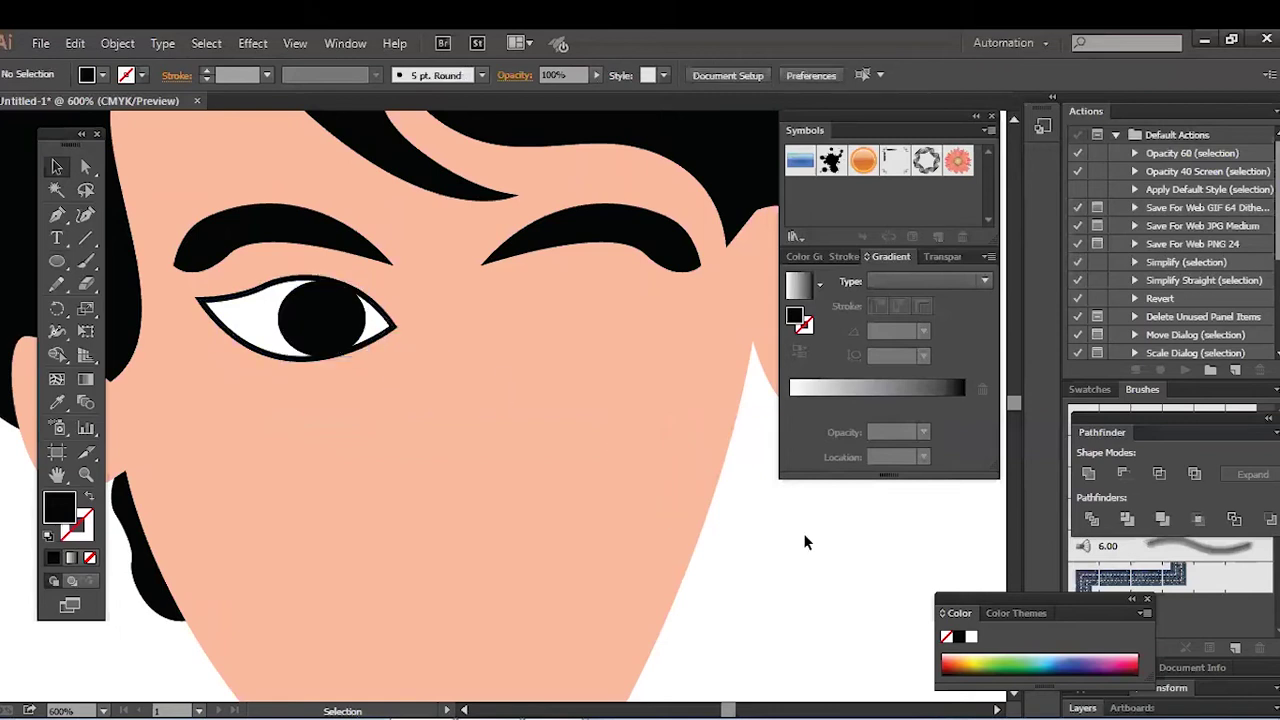
# Draw a thin closed crescent directly beneath the left eye with the Pen tool.
pyautogui.press('p')
pyautogui.click(231, 351)
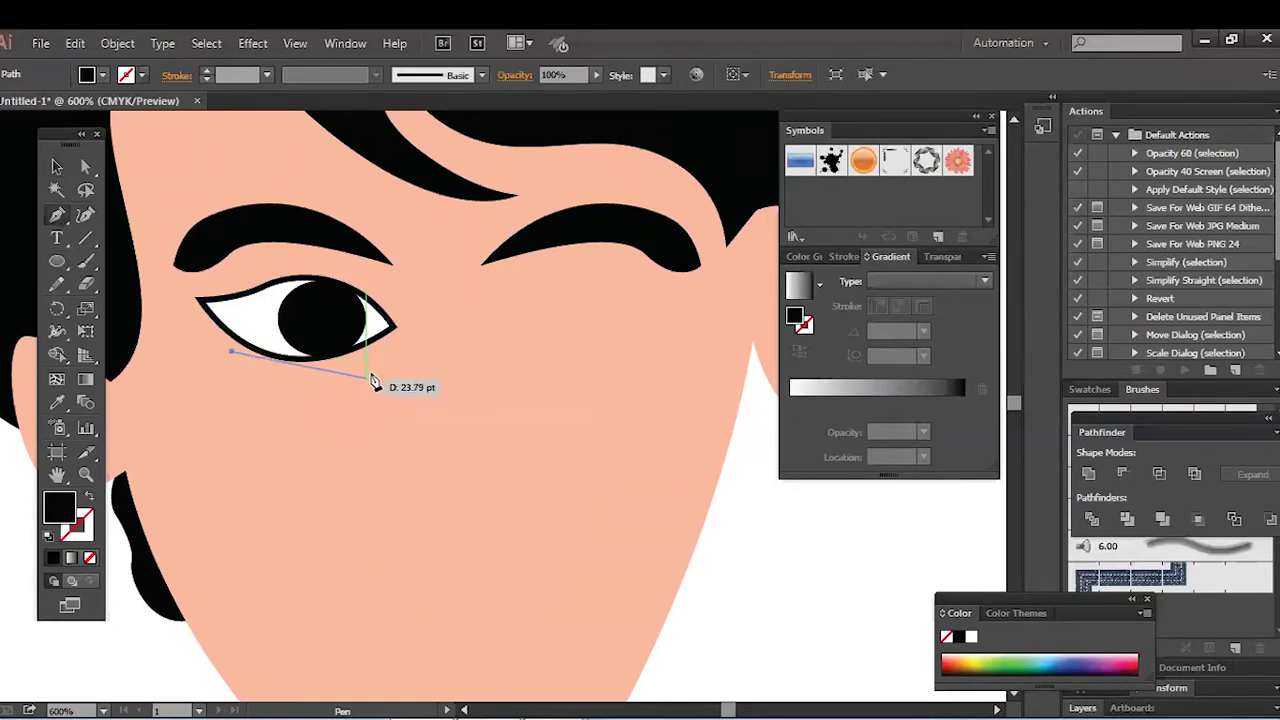
pyautogui.moveTo(385, 345); pyautogui.dragTo(462, 294)
pyautogui.click(385, 345)
pyautogui.moveTo(231, 351); pyautogui.dragTo(146, 288)
# Sample the skin colour for the crescent under the eye and darken its fill to CC8D76.
pyautogui.press('i')
pyautogui.click(145, 440)
pyautogui.doubleClick(57, 508)
pyautogui.click(521, 310)
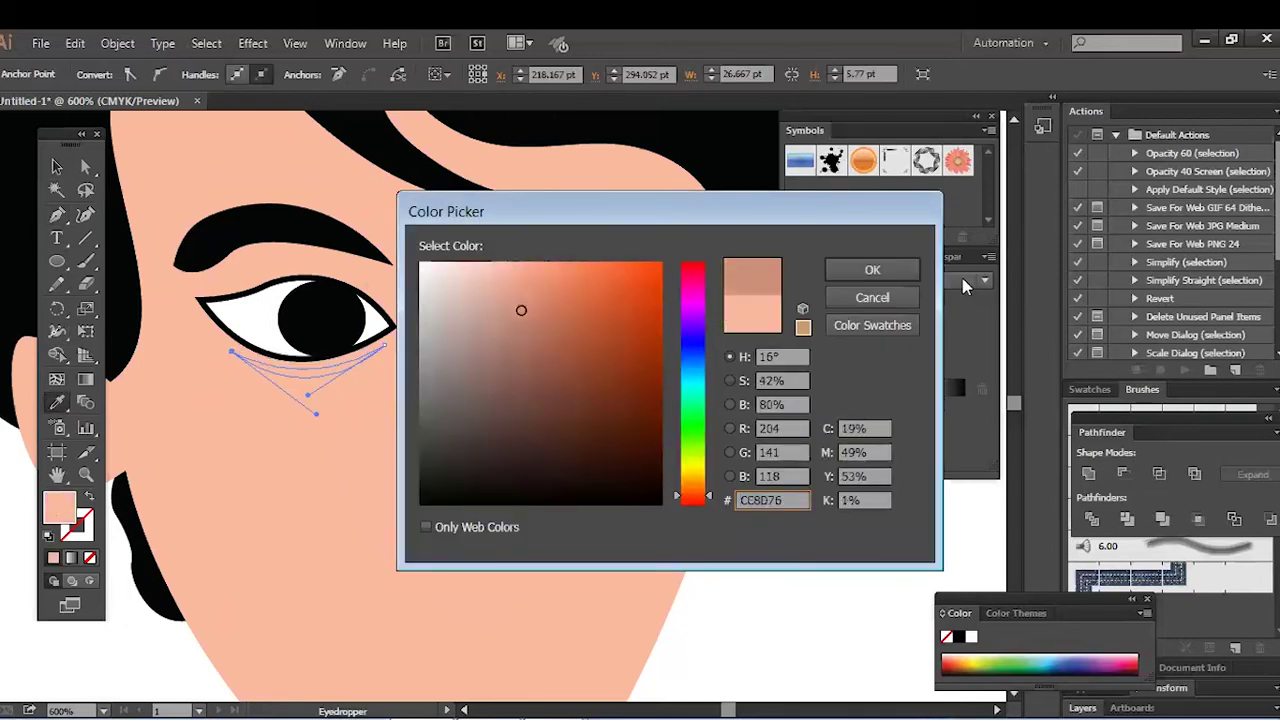
pyautogui.click(872, 270)
pyautogui.click(57, 167)
pyautogui.click(746, 560)
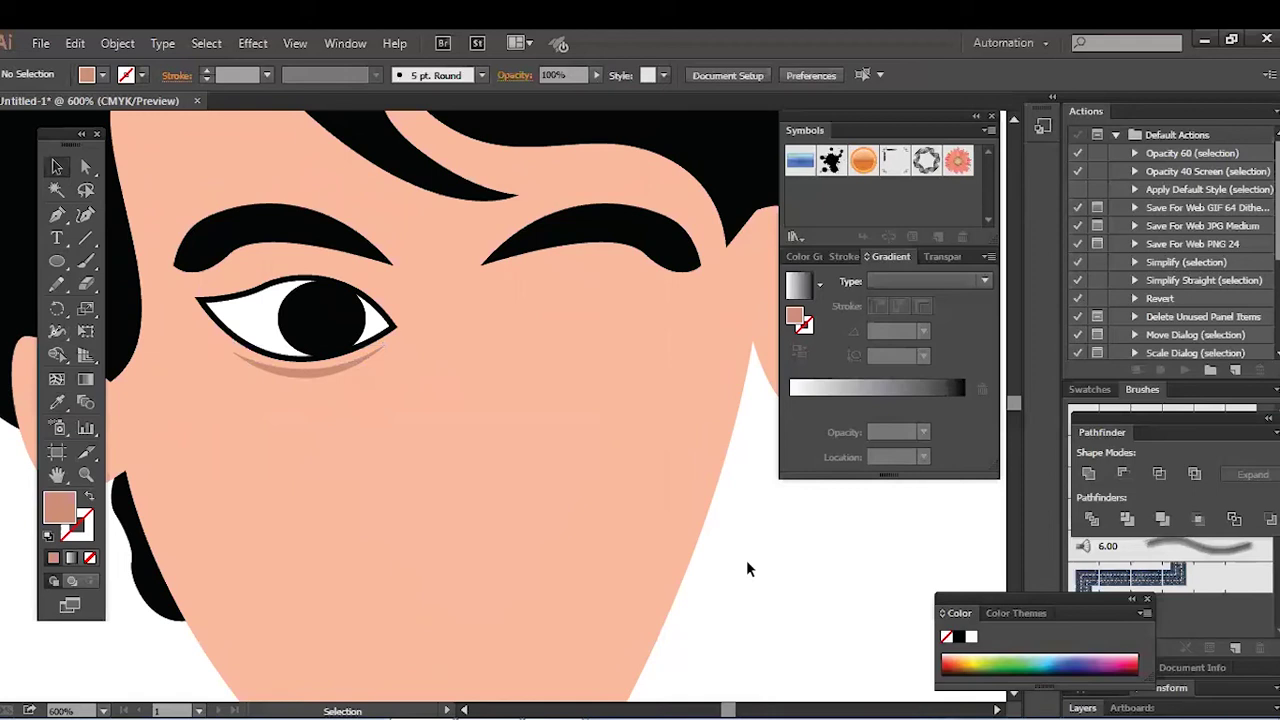
# Draw a thin eyelid crease in the darker skin tone just above the left eye.
pyautogui.press('p')
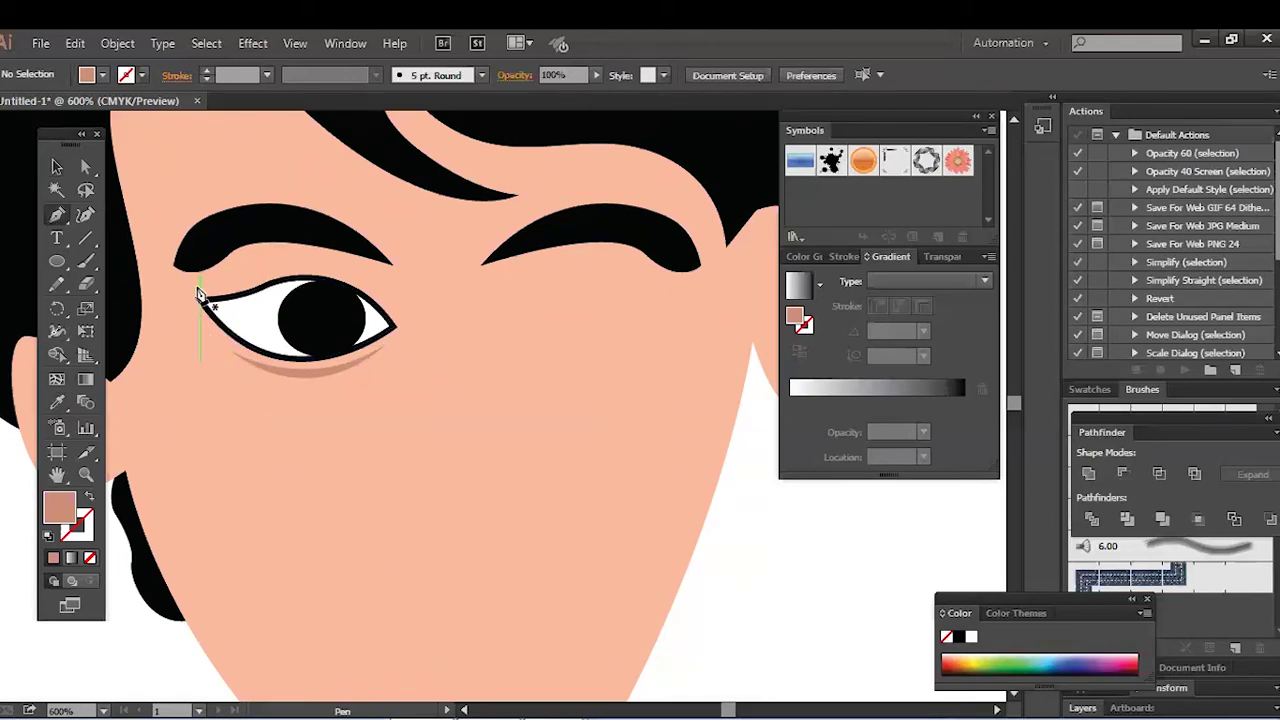
pyautogui.click(199, 295)
pyautogui.moveTo(283, 267); pyautogui.dragTo(303, 272)
pyautogui.click(319, 273)
pyautogui.moveTo(200, 287); pyautogui.dragTo(155, 304)
pyautogui.click(57, 167)
pyautogui.click(784, 516)
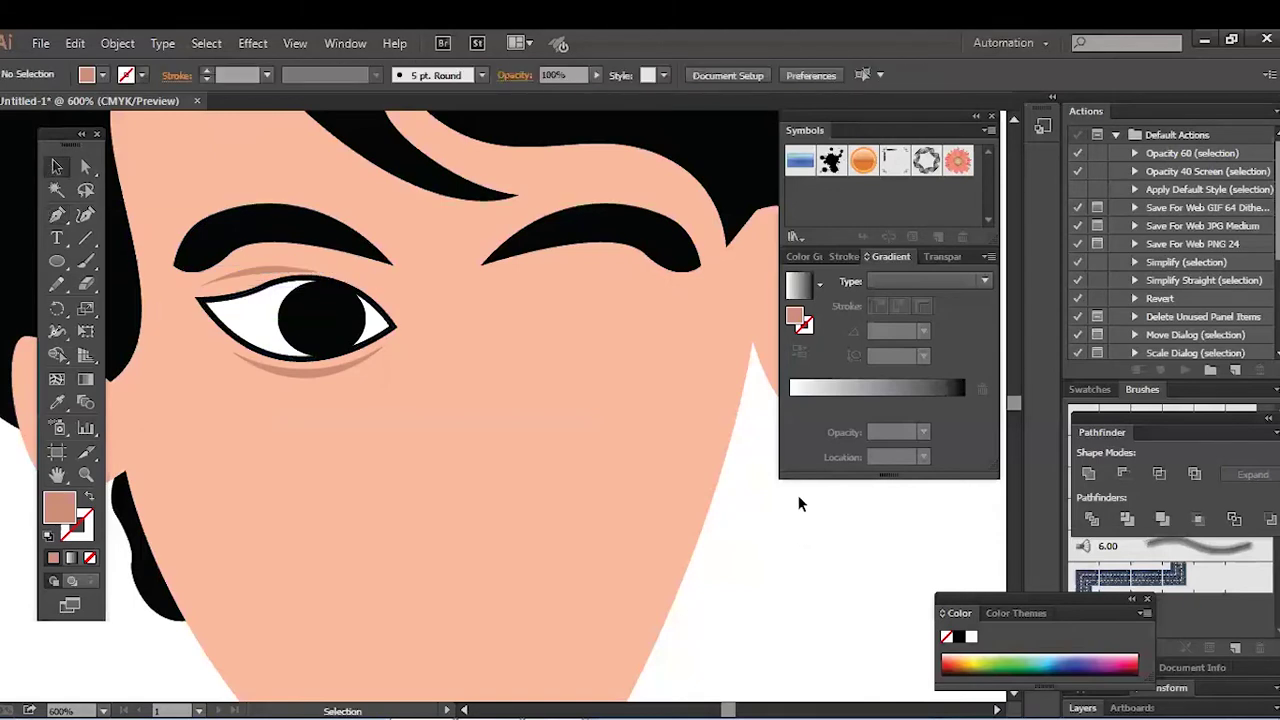
# Draw a tapered nose-bridge shadow from the left eyebrow's inner tip down past the inner corner of the eye.
pyautogui.click(371, 266)
pyautogui.moveTo(423, 413); pyautogui.dragTo(419, 505)
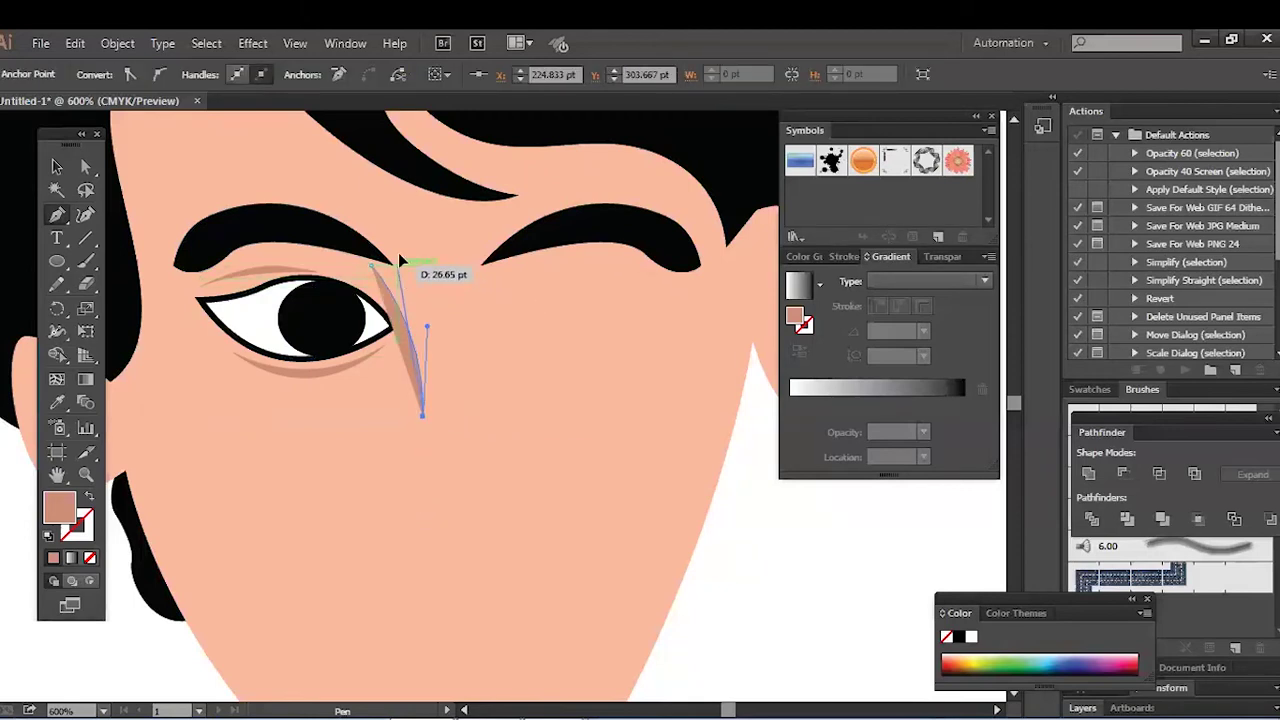
pyautogui.moveTo(399, 261); pyautogui.dragTo(370, 246)
pyautogui.click(379, 270)
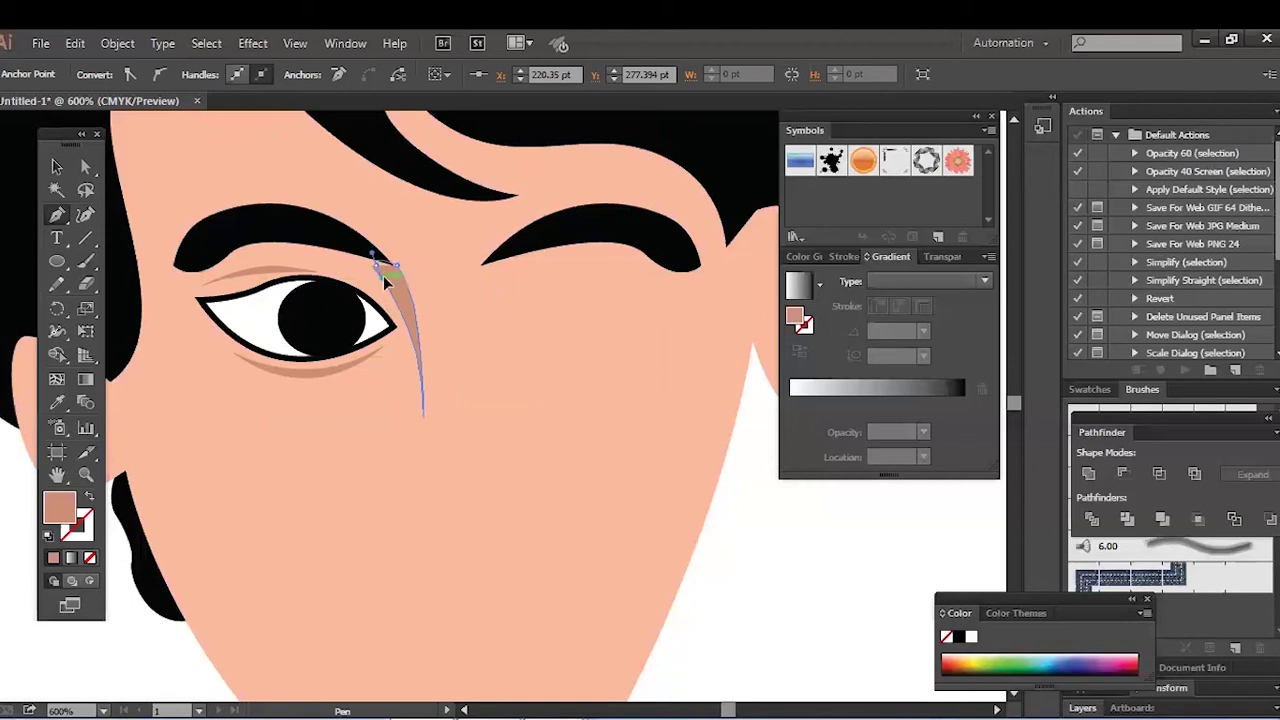
pyautogui.click(397, 266)
# Bring the left eyebrow in front of the nose-bridge shadow.
pyautogui.click(56, 167)
pyautogui.rightClick(303, 238)
pyautogui.click(805, 533)
pyautogui.click(788, 556)
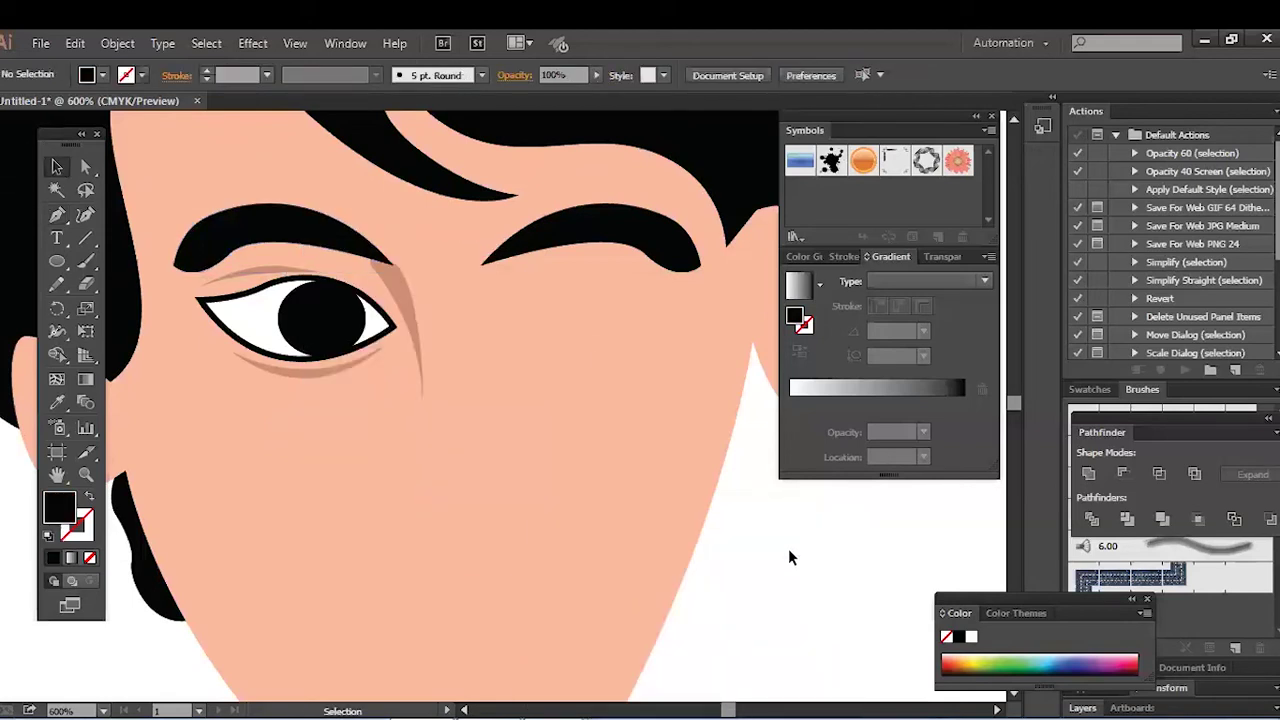
# Draw a small tapered shadow beneath the right eyebrow's inner end and fill it with the left nose-bridge shadow's darker skin tone.
pyautogui.click(58, 217)
pyautogui.click(200, 266)
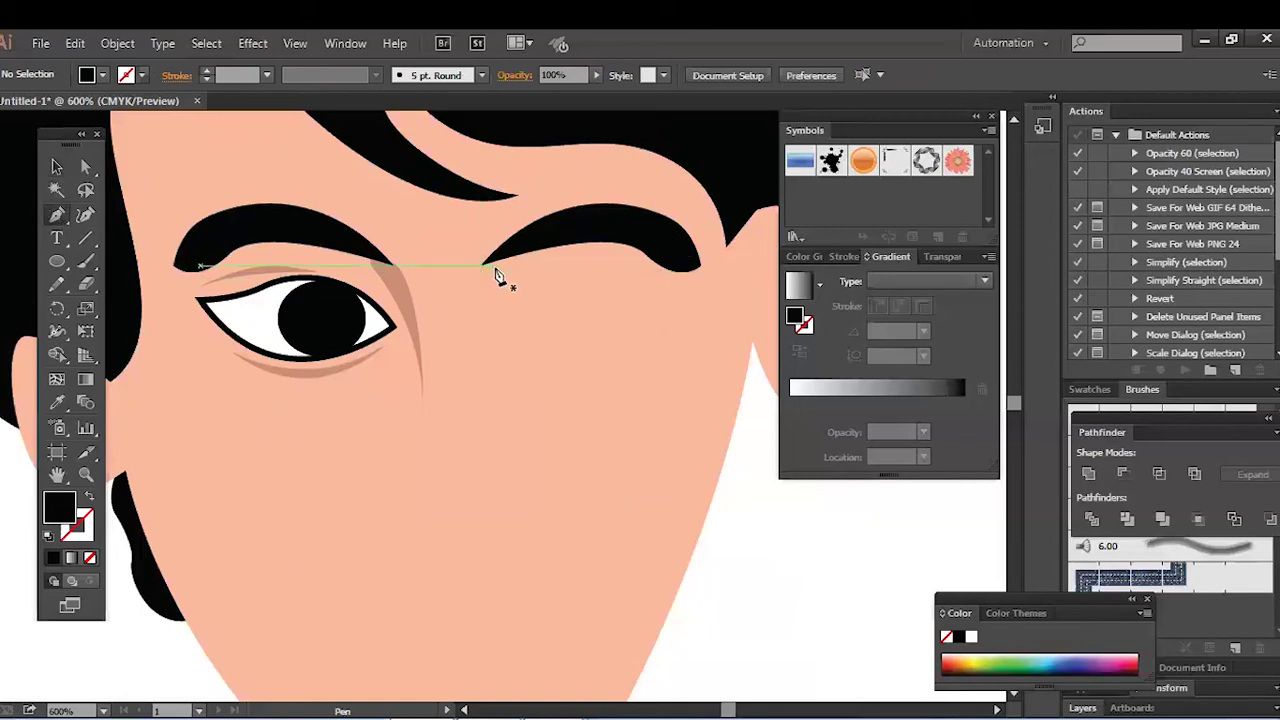
pyautogui.moveTo(517, 244)
pyautogui.mouseDown()
pyautogui.moveTo(481, 300)
pyautogui.moveTo(477, 338)
pyautogui.mouseUp()
pyautogui.hotkey('shift', 'x')
pyautogui.hotkey('ctrl', 'z')
pyautogui.click(475, 298)
pyautogui.moveTo(550, 243); pyautogui.dragTo(611, 224)
pyautogui.click(550, 243)
pyautogui.click(518, 243)
pyautogui.click(57, 402)
pyautogui.click(402, 287)
# Bring the right eyebrow in front of its new shadow.
pyautogui.click(57, 167)
pyautogui.rightClick(567, 231)
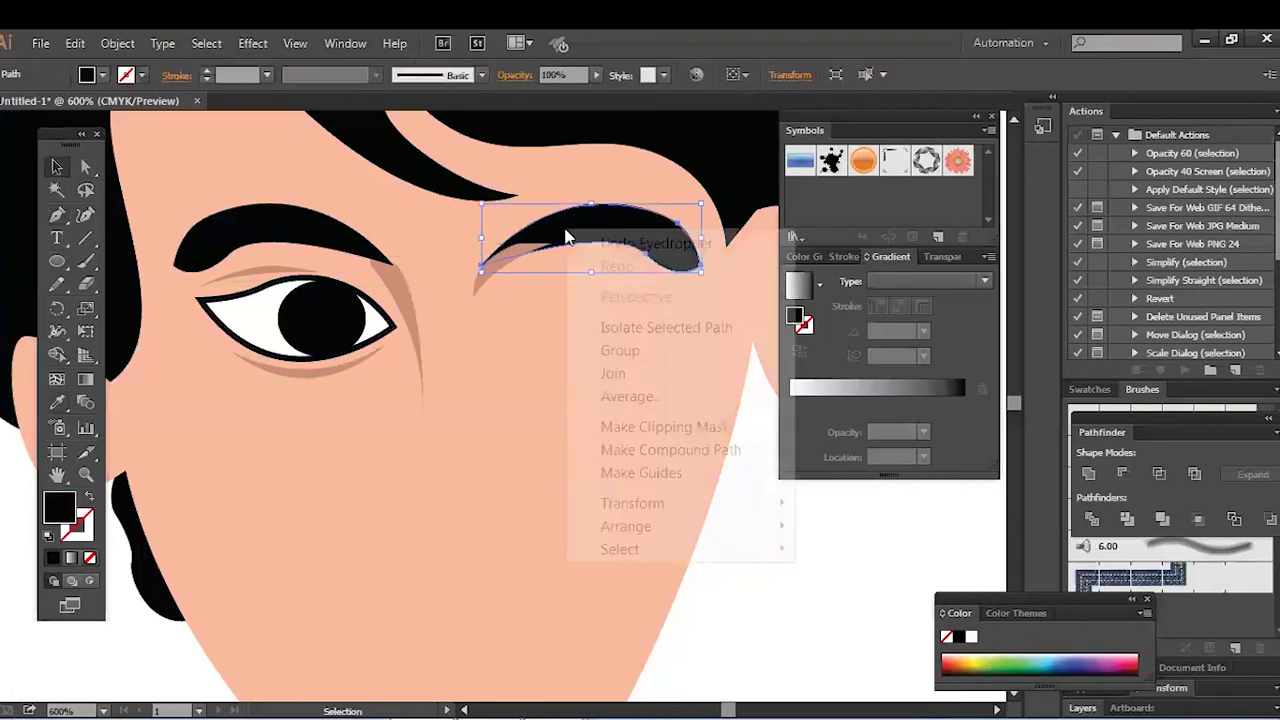
pyautogui.moveTo(785, 540)
pyautogui.click(850, 527)
pyautogui.click(851, 539)
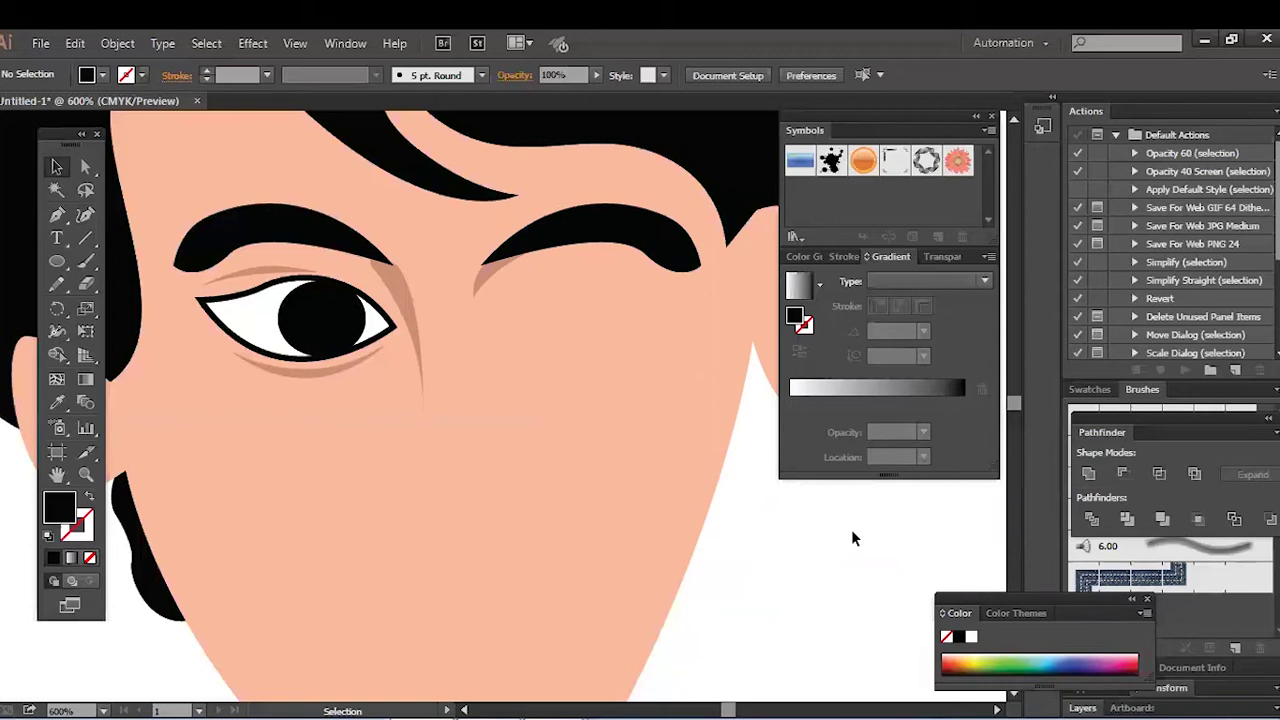
# Group the left eye's white, pupil, eyelid crease and under-eye crescent.
pyautogui.click(302, 374)
pyautogui.keyDown('shift'); pyautogui.click(318, 336); pyautogui.keyUp('shift')
pyautogui.keyDown('shift'); pyautogui.click(258, 306); pyautogui.keyUp('shift')
pyautogui.keyDown('shift'); pyautogui.click(252, 268); pyautogui.keyUp('shift')
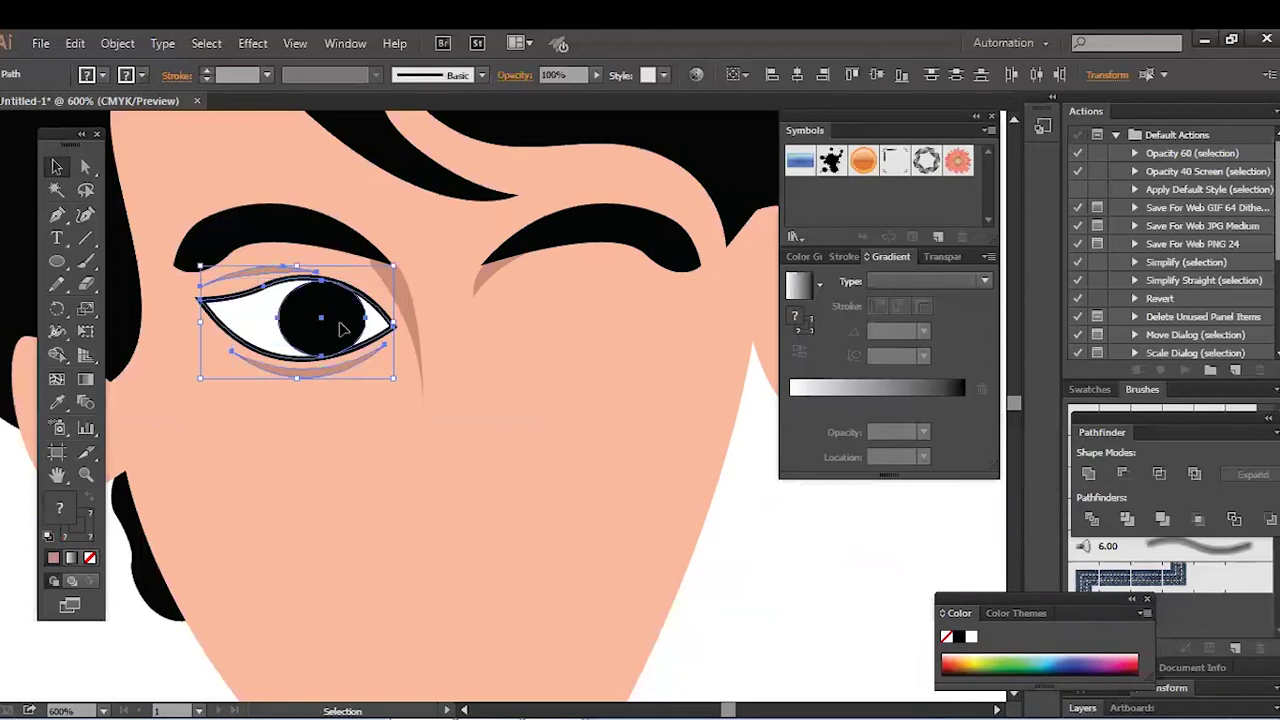
pyautogui.hotkey('ctrl', 'g')
# Place a copy of the eye group below the right eyebrow and reflect it to mirror the left eye.
pyautogui.moveTo(340, 342); pyautogui.dragTo(628, 322)
pyautogui.rightClick(622, 344)
pyautogui.moveTo(714, 497)
pyautogui.click(934, 580)
pyautogui.press('Return')
pyautogui.click(825, 537)
# Draw a small white circular highlight near the top of the left pupil.
pyautogui.click(57, 261)
pyautogui.moveTo(317, 291); pyautogui.dragTo(336, 308)
pyautogui.doubleClick(59, 508)
pyautogui.click(422, 263)
pyautogui.click(871, 270)
pyautogui.click(57, 167)
pyautogui.click(817, 562)
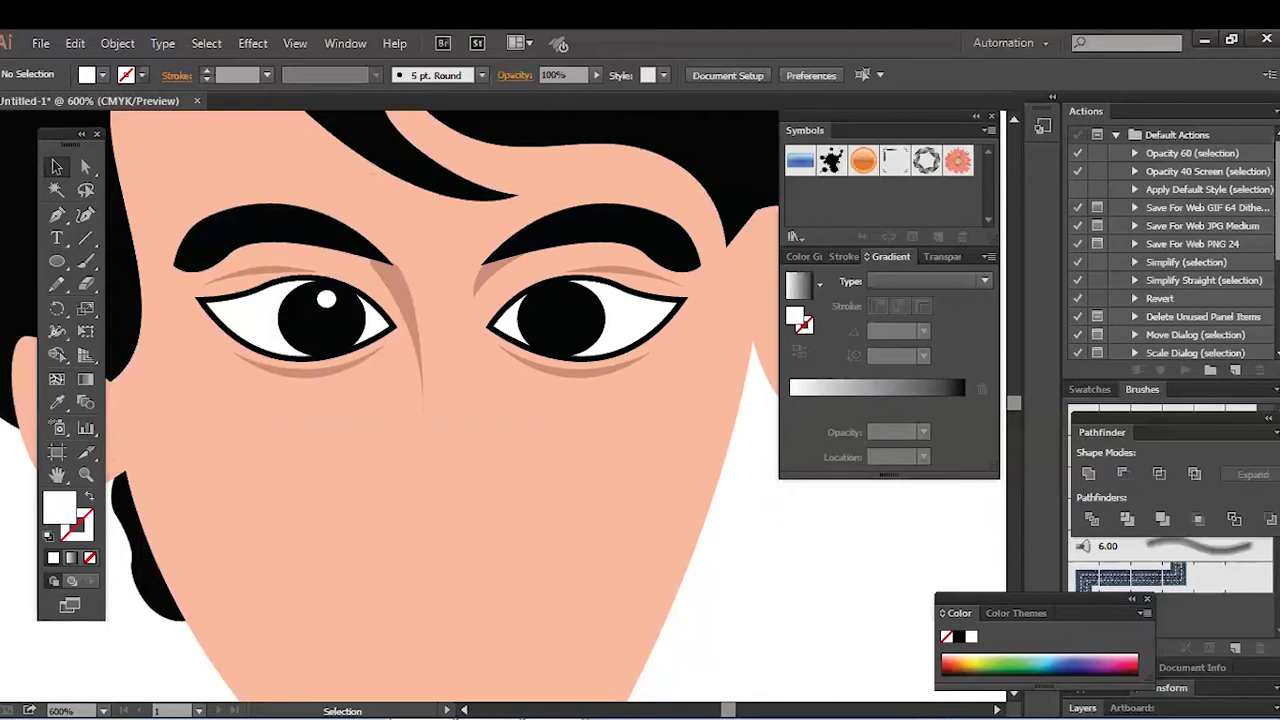
# Give the left pupil a large white highlight on its right side and a small white dot at its lower left.
pyautogui.hotkey('ctrl', '+')
pyautogui.click(300, 295)
pyautogui.moveTo(312, 289); pyautogui.dragTo(243, 305)
pyautogui.click(500, 425)
pyautogui.click(312, 407)
pyautogui.click(340, 368)
pyautogui.moveTo(342, 370); pyautogui.dragTo(251, 359)
# Copy both highlights from the left pupil onto the right pupil and reflect the copies.
pyautogui.moveTo(215, 292); pyautogui.dragTo(466, 291)
pyautogui.click(256, 315)
pyautogui.click(151, 294)
pyautogui.keyDown('shift'); pyautogui.click(204, 295); pyautogui.keyUp('shift')
pyautogui.rightClick(511, 294)
pyautogui.moveTo(643, 547)
pyautogui.click(881, 624)
pyautogui.press('Return')
pyautogui.click(815, 562)
pyautogui.hotkey('ctrl', '-')
pyautogui.hotkey('ctrl', '-')
pyautogui.hotkey('ctrl', '-')
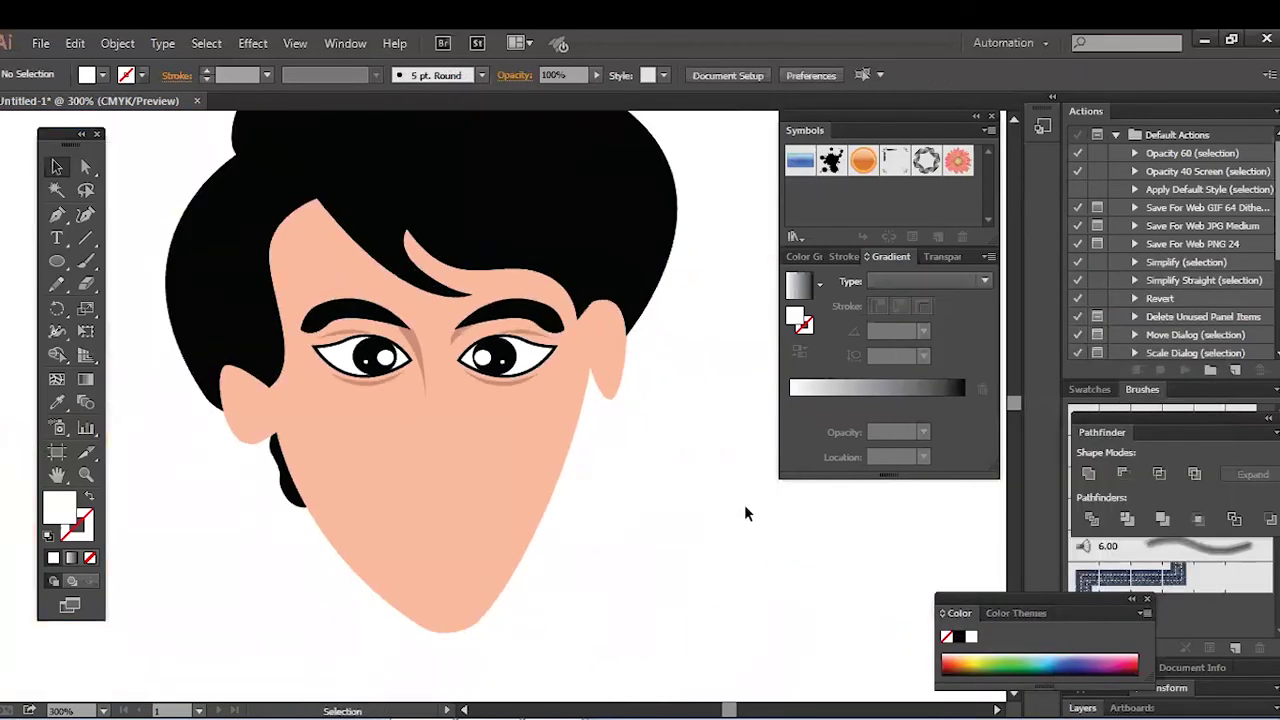
# Reflect the right pupil's highlights back and reposition them so they match the arrangement in the left eye.
pyautogui.moveTo(512, 362); pyautogui.dragTo(503, 364)
pyautogui.rightClick(504, 364)
pyautogui.moveTo(668, 615)
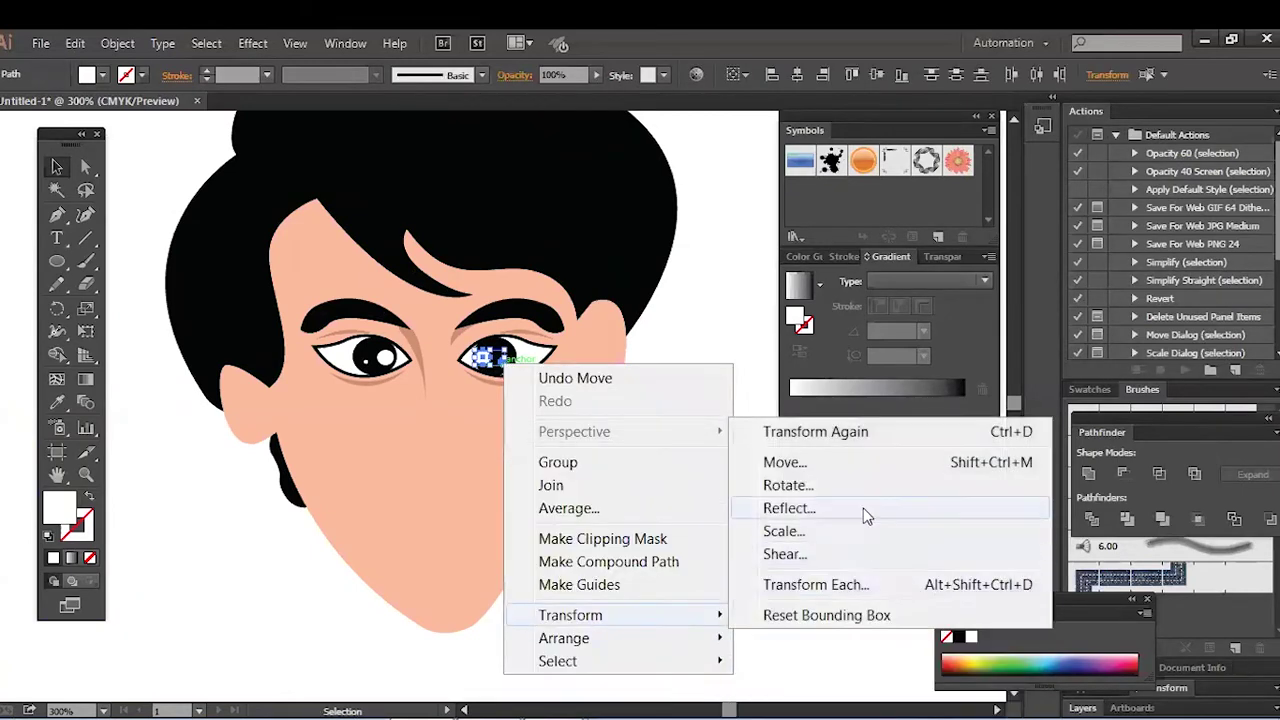
pyautogui.click(864, 511)
pyautogui.press('Return')
pyautogui.hotkey('ctrl', '+')
pyautogui.hotkey('ctrl', '+')
pyautogui.hotkey('ctrl', '+')
pyautogui.moveTo(508, 275); pyautogui.dragTo(541, 279)
pyautogui.click(729, 436)
pyautogui.hotkey('ctrl', '-')
pyautogui.hotkey('ctrl', '-')
pyautogui.moveTo(706, 530); pyautogui.dragTo(731, 510)
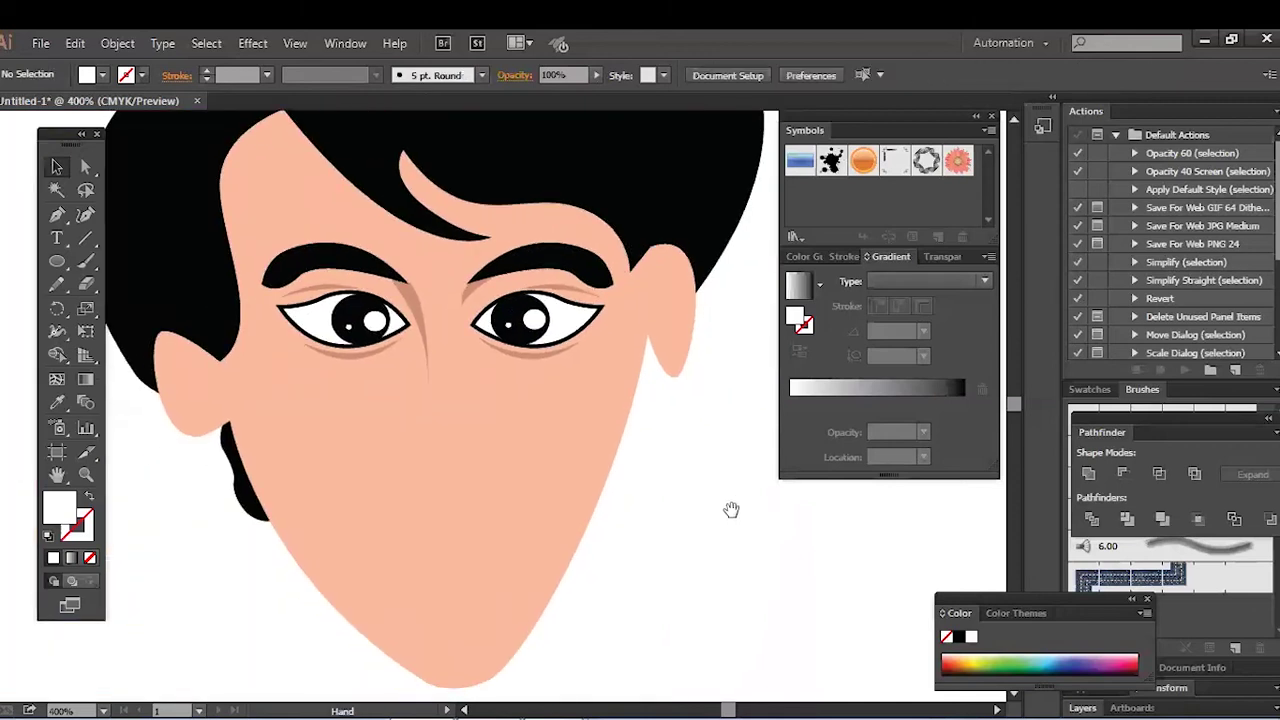
# Draw an upward-curving crescent for the base of the nose, fill it with the under-eye skin tone and adjust its position.
pyautogui.click(387, 467)
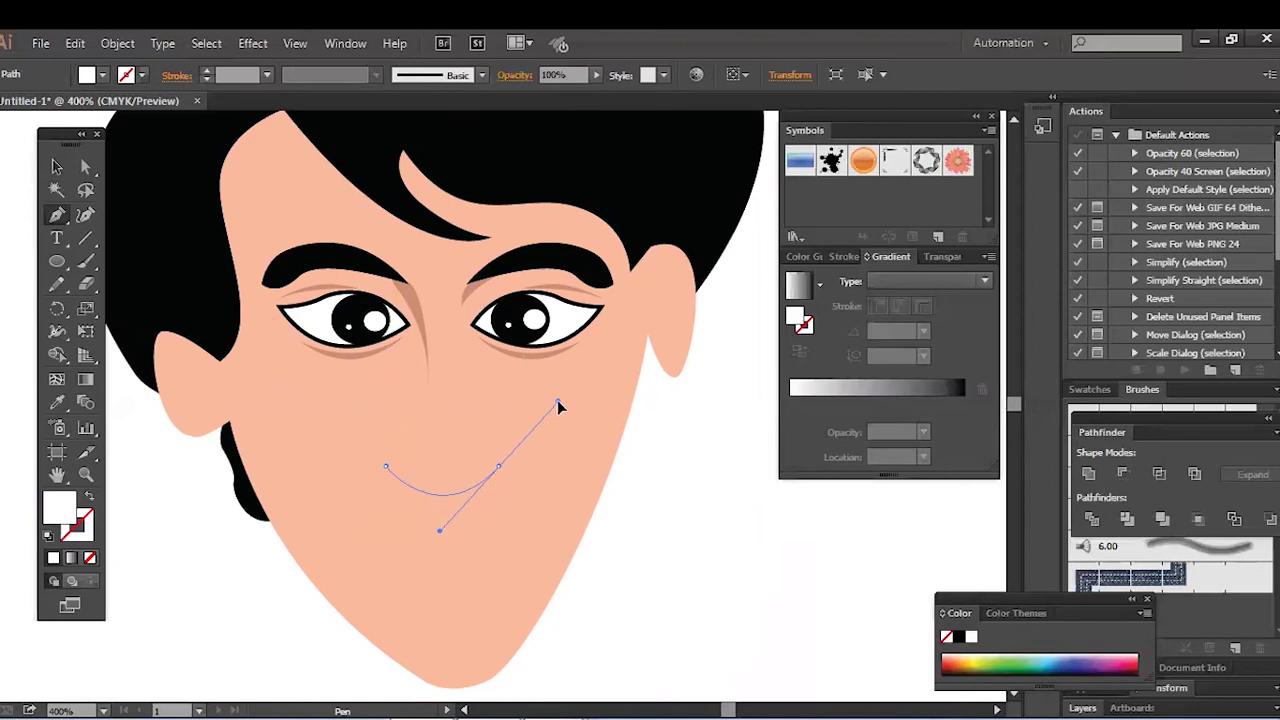
pyautogui.moveTo(557, 400); pyautogui.dragTo(557, 400)
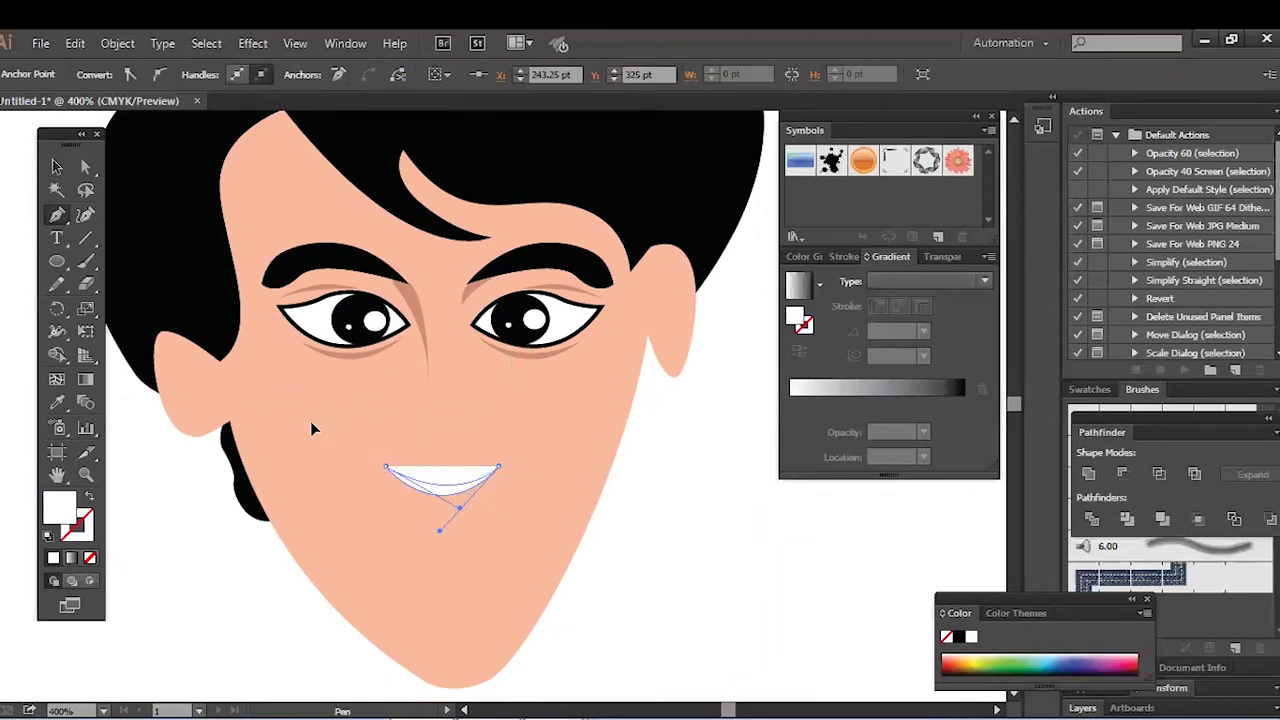
pyautogui.press('i')
pyautogui.click(353, 350)
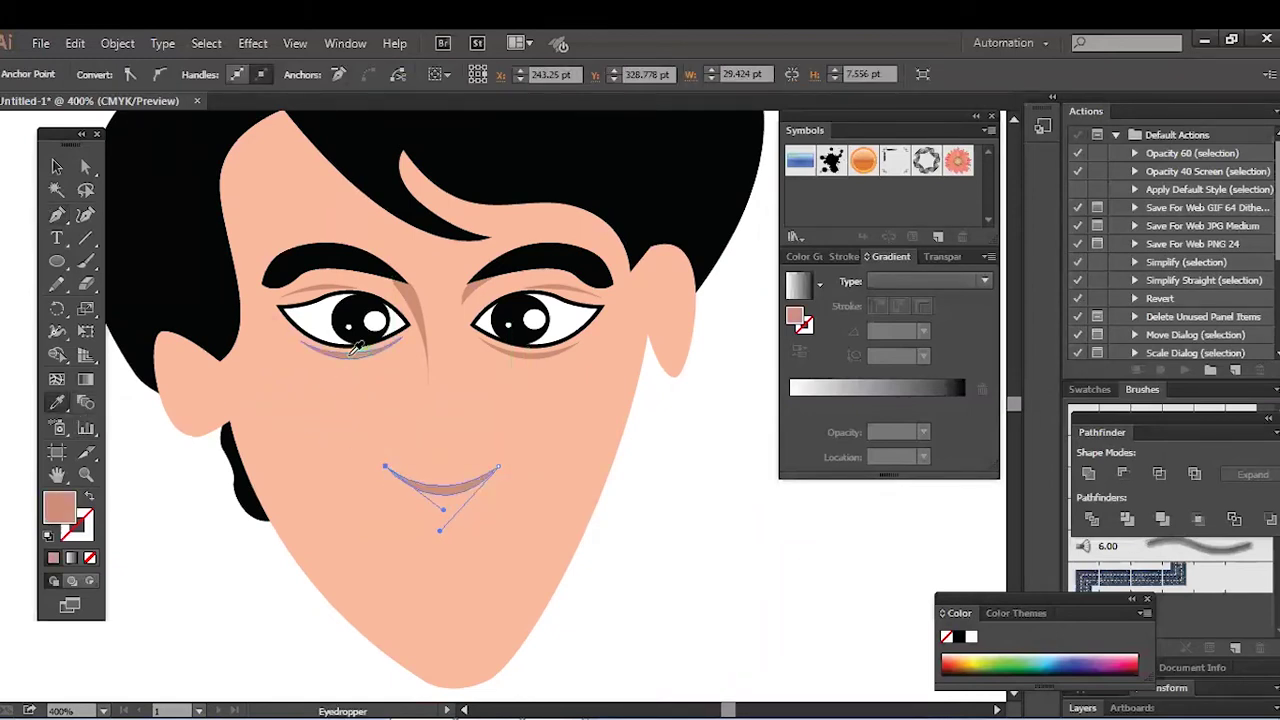
pyautogui.press('v')
pyautogui.moveTo(469, 485); pyautogui.dragTo(458, 484)
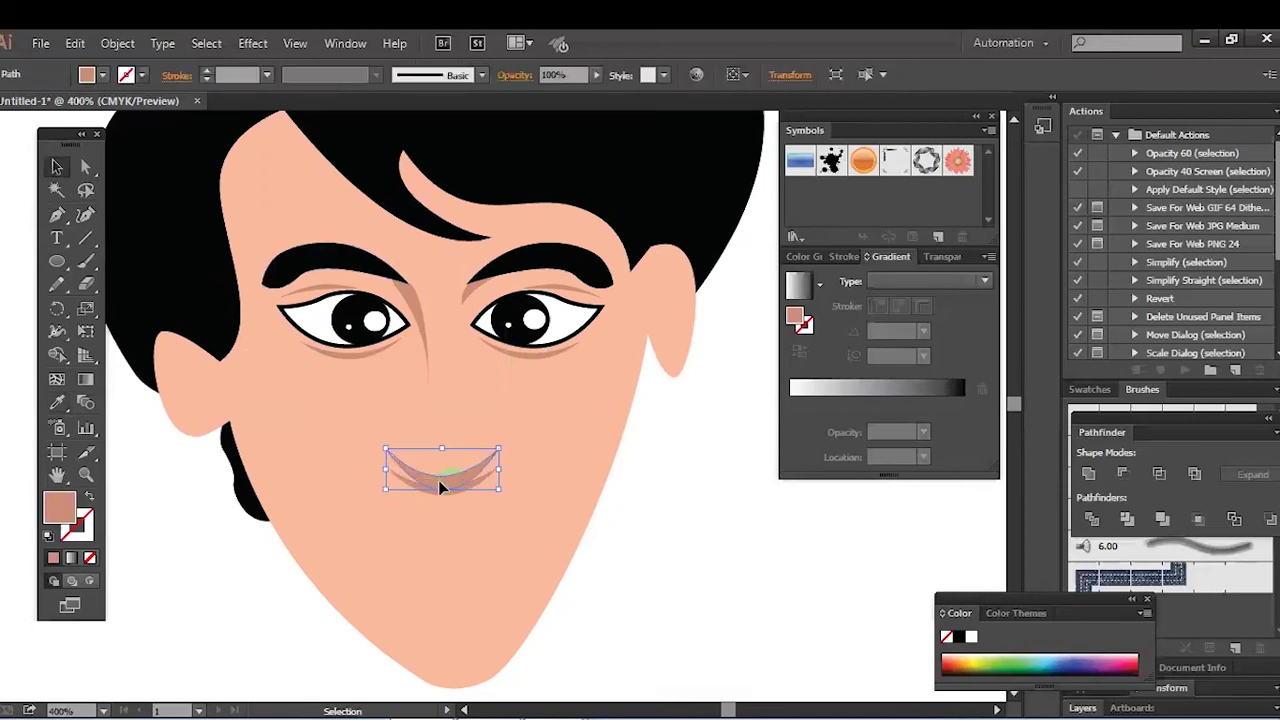
pyautogui.click(652, 556)
# Draw a closed nose-tip shape spanning the crescent's two ends and give it a lighter pinkish skin tone.
pyautogui.hotkey('ctrl', '+')
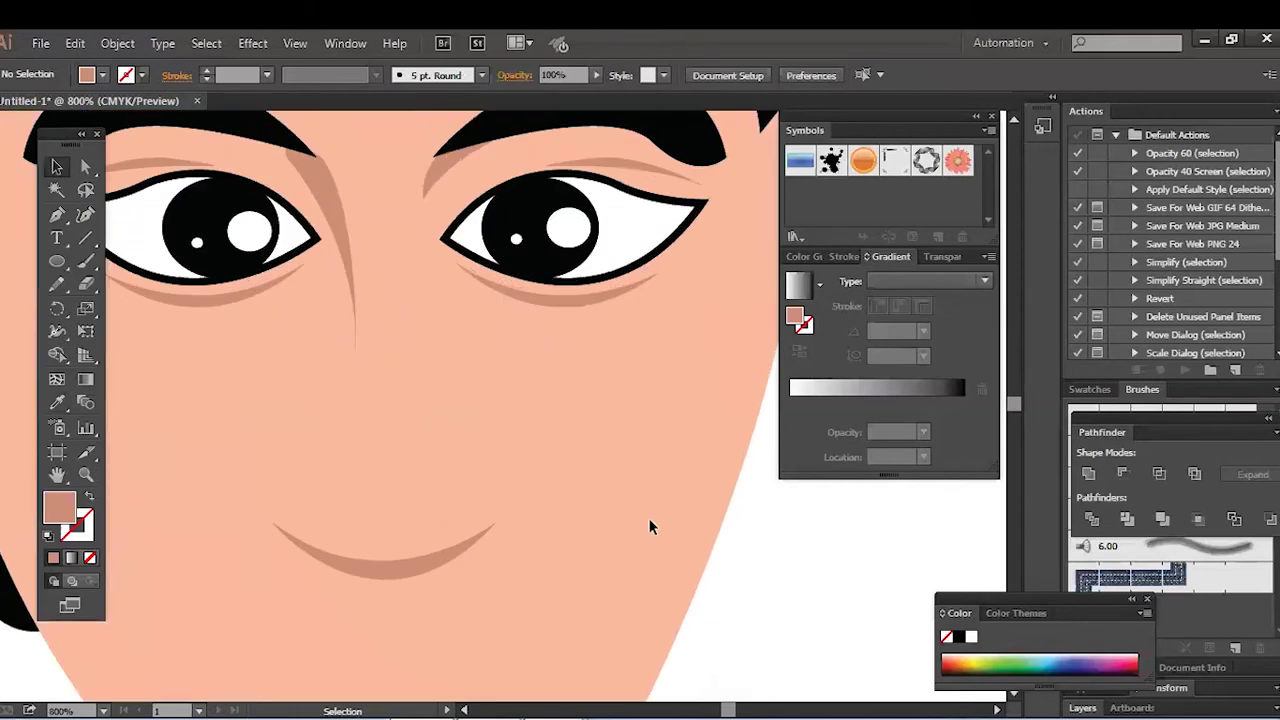
pyautogui.press('p')
pyautogui.click(271, 521)
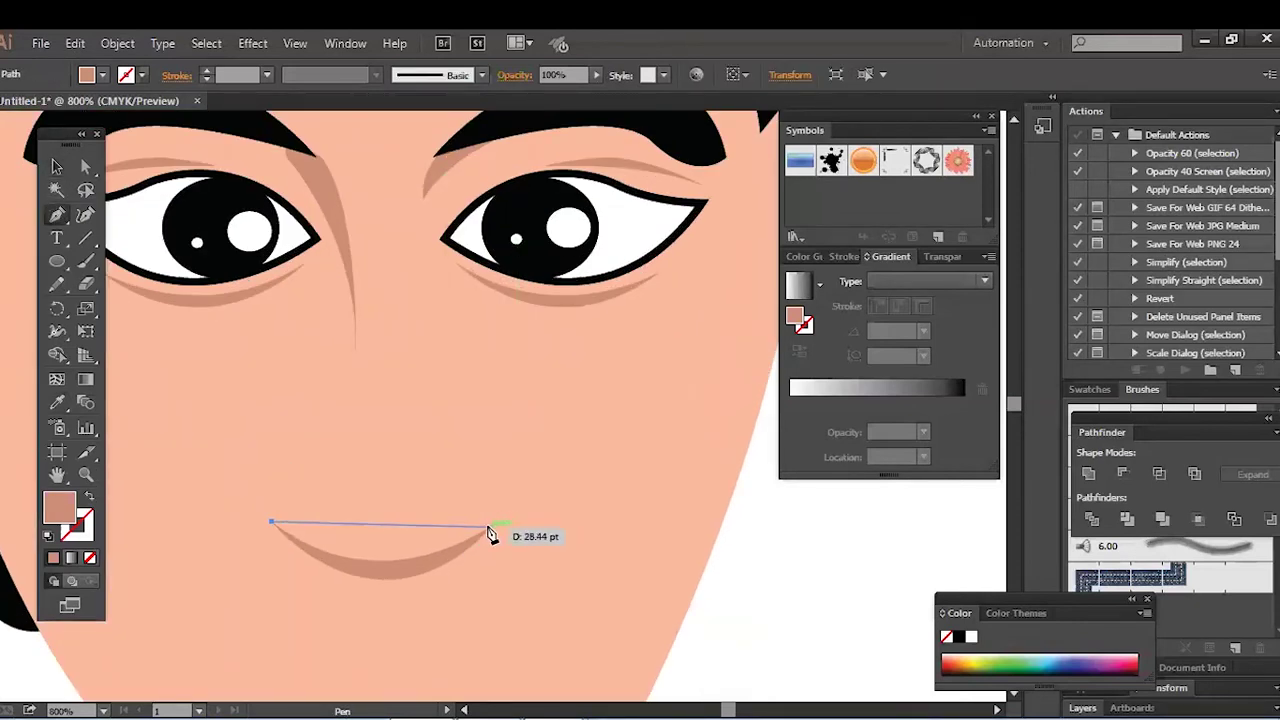
pyautogui.click(489, 527)
pyautogui.moveTo(271, 521); pyautogui.dragTo(246, 484)
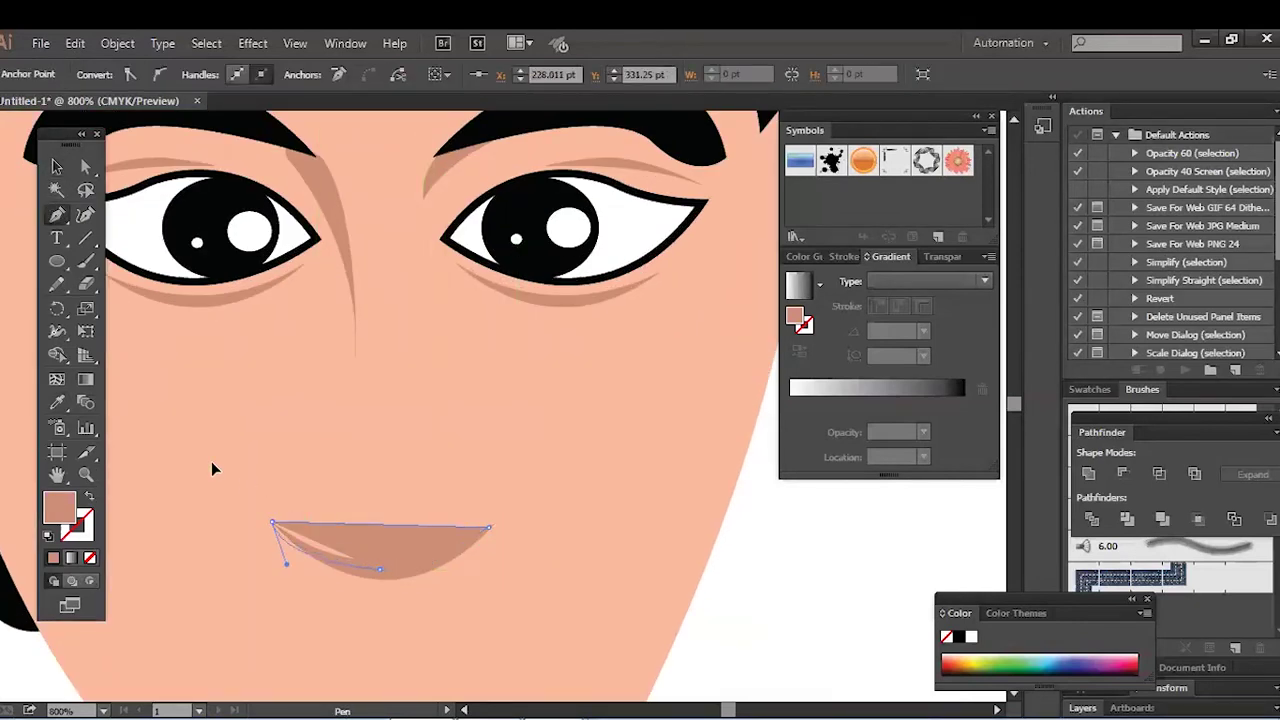
pyautogui.doubleClick(60, 510)
pyautogui.click(517, 386)
pyautogui.click(871, 263)
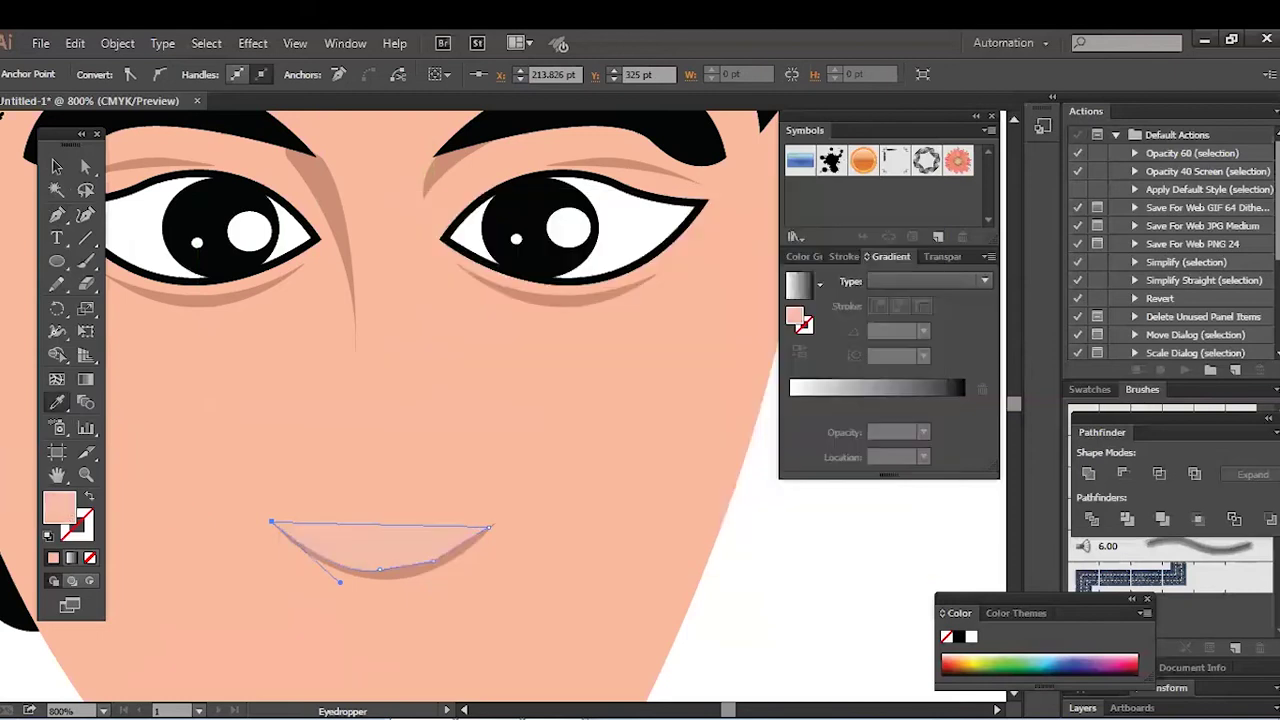
# Bring the nose-base crescent in front of the lighter nose-tip shape.
pyautogui.click(55, 168)
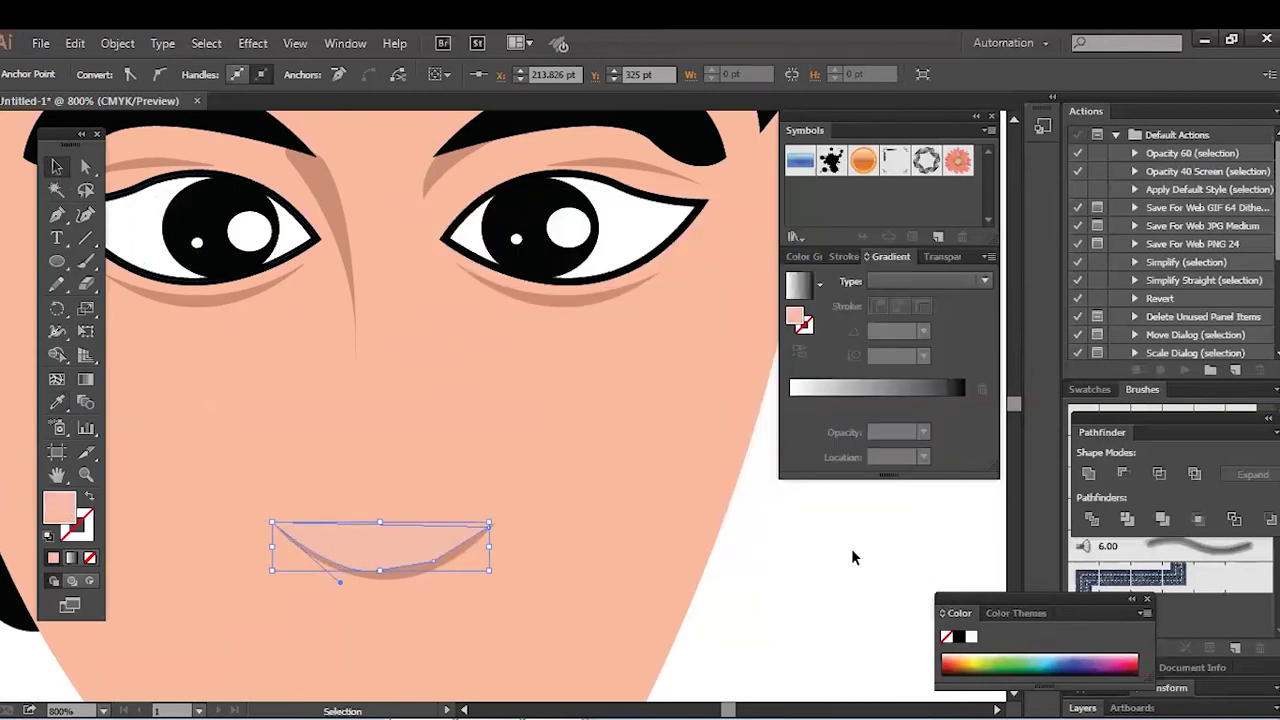
pyautogui.click(428, 578)
pyautogui.click(117, 43)
pyautogui.click(200, 165)
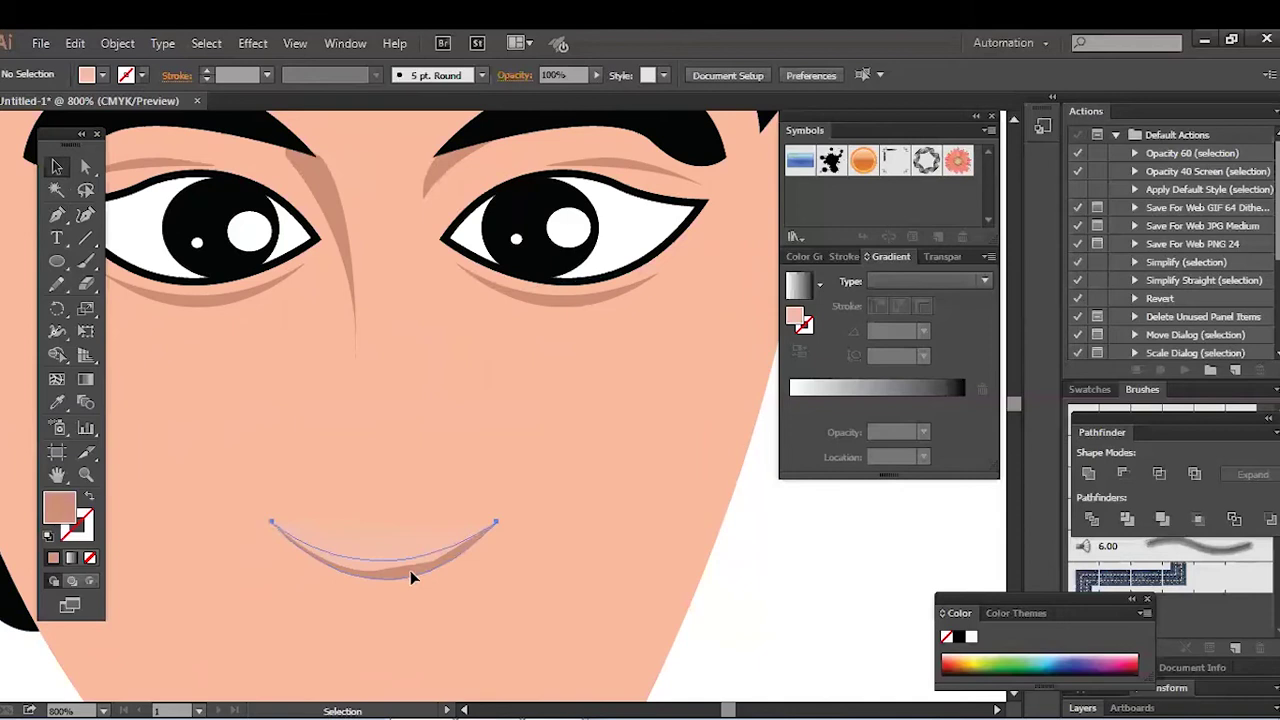
pyautogui.rightClick(410, 570)
pyautogui.moveTo(536, 534)
pyautogui.click(773, 537)
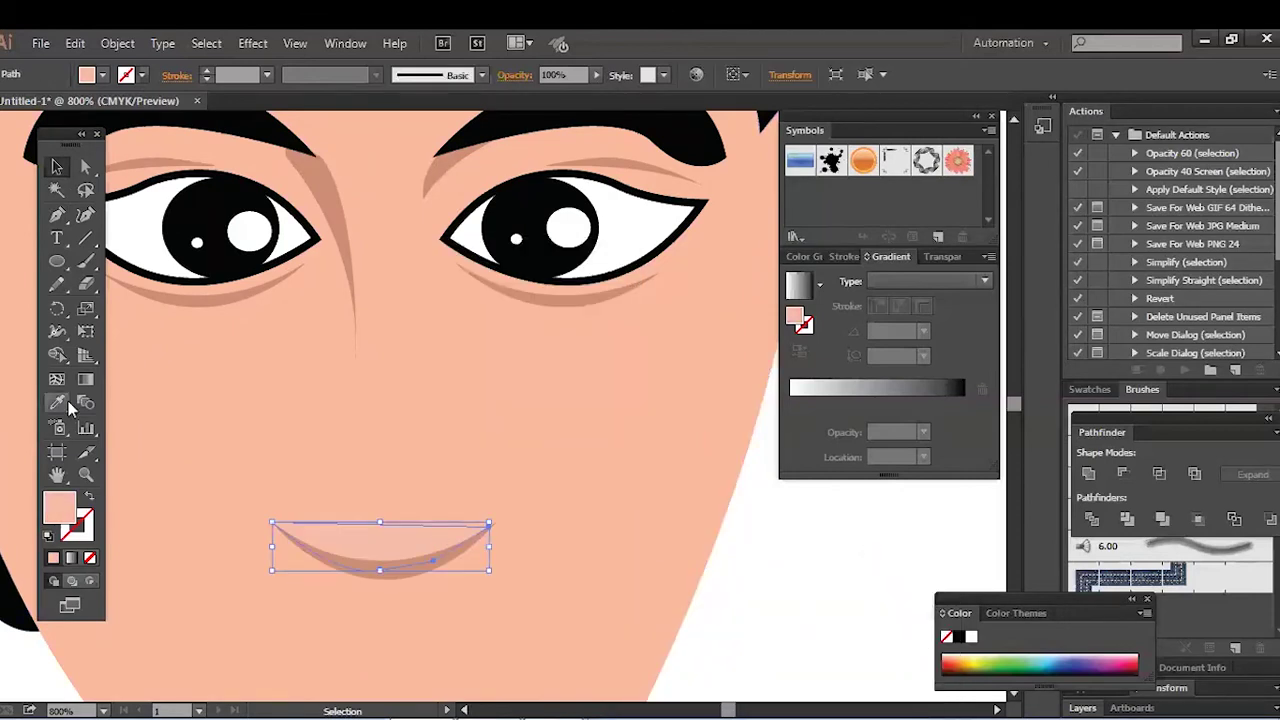
# Sample the crescent's colour for the nose-tip shape and lighten its fill to a tone between crescent and skin.
pyautogui.click(66, 403)
pyautogui.click(398, 573)
pyautogui.doubleClick(61, 507)
pyautogui.moveTo(511, 300)
pyautogui.mouseDown()
pyautogui.moveTo(509, 260)
pyautogui.moveTo(504, 288)
pyautogui.mouseUp()
pyautogui.click(876, 268)
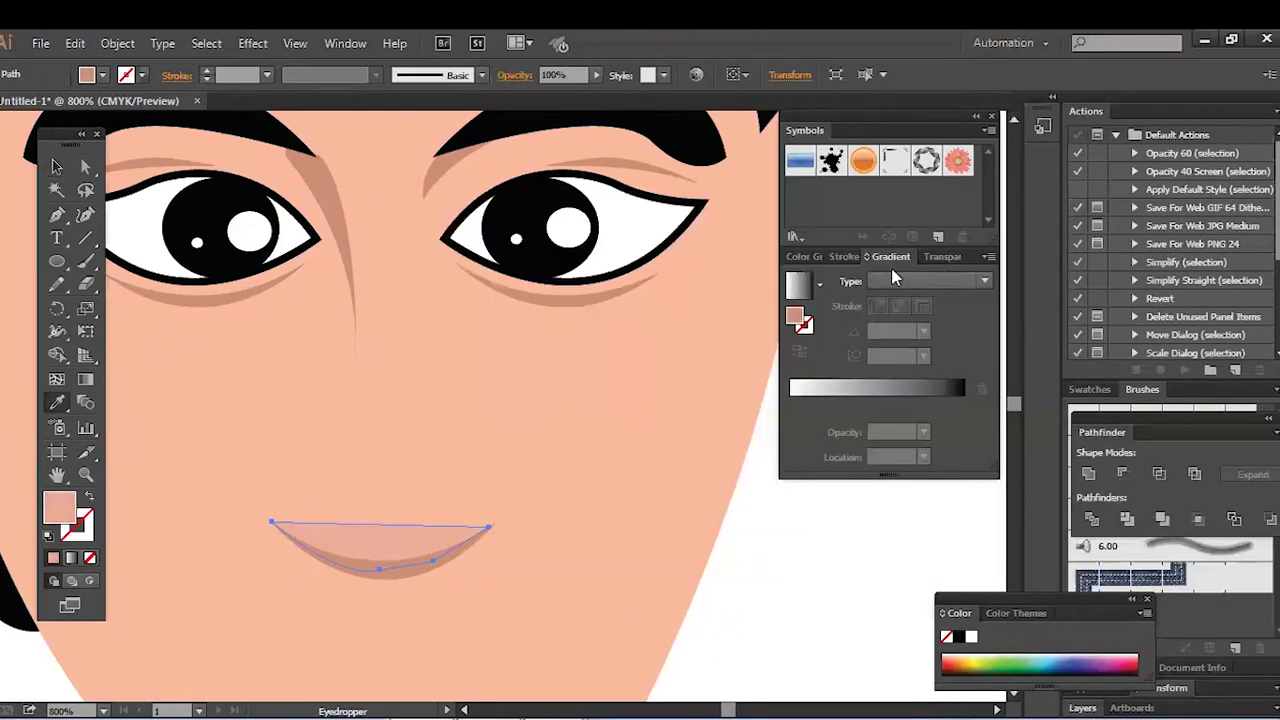
pyautogui.click(57, 167)
pyautogui.click(868, 544)
pyautogui.hotkey('ctrl', '-')
pyautogui.hotkey('ctrl', '-')
pyautogui.hotkey('ctrl', '-')
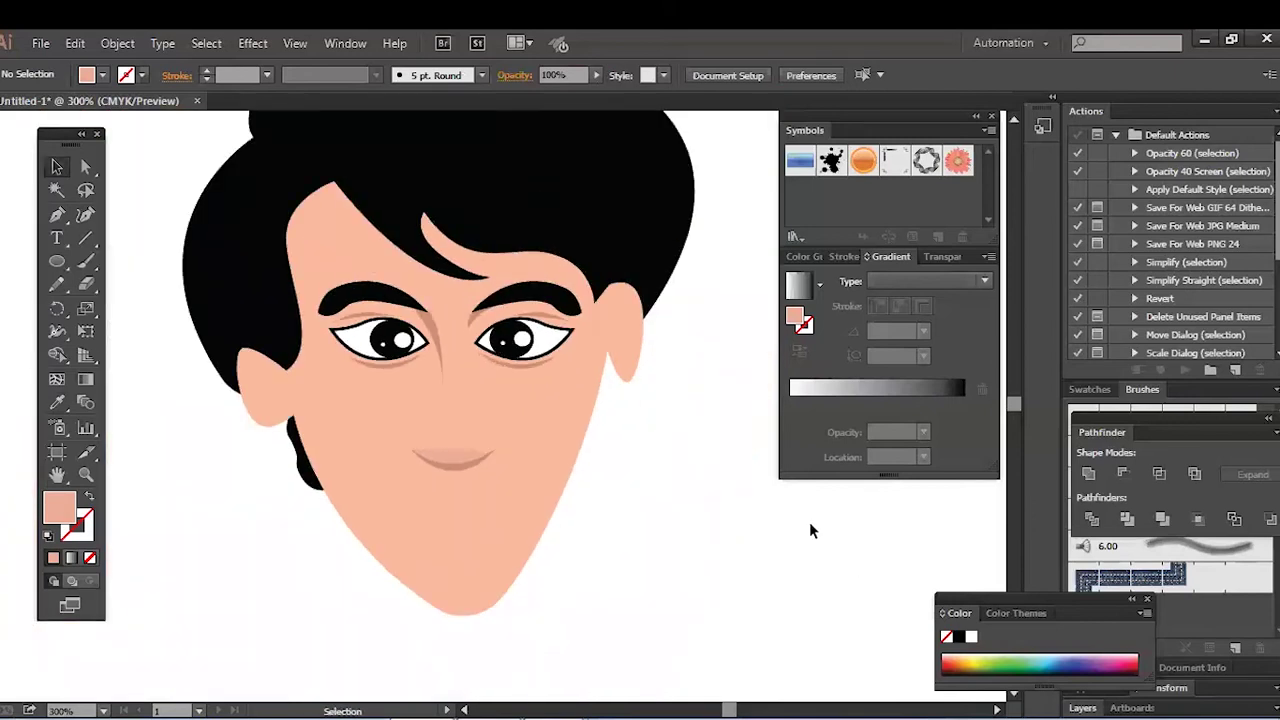
# Draw a closed, wide smiling mouth outline below the nose, about 60 pt wide.
pyautogui.click(57, 214)
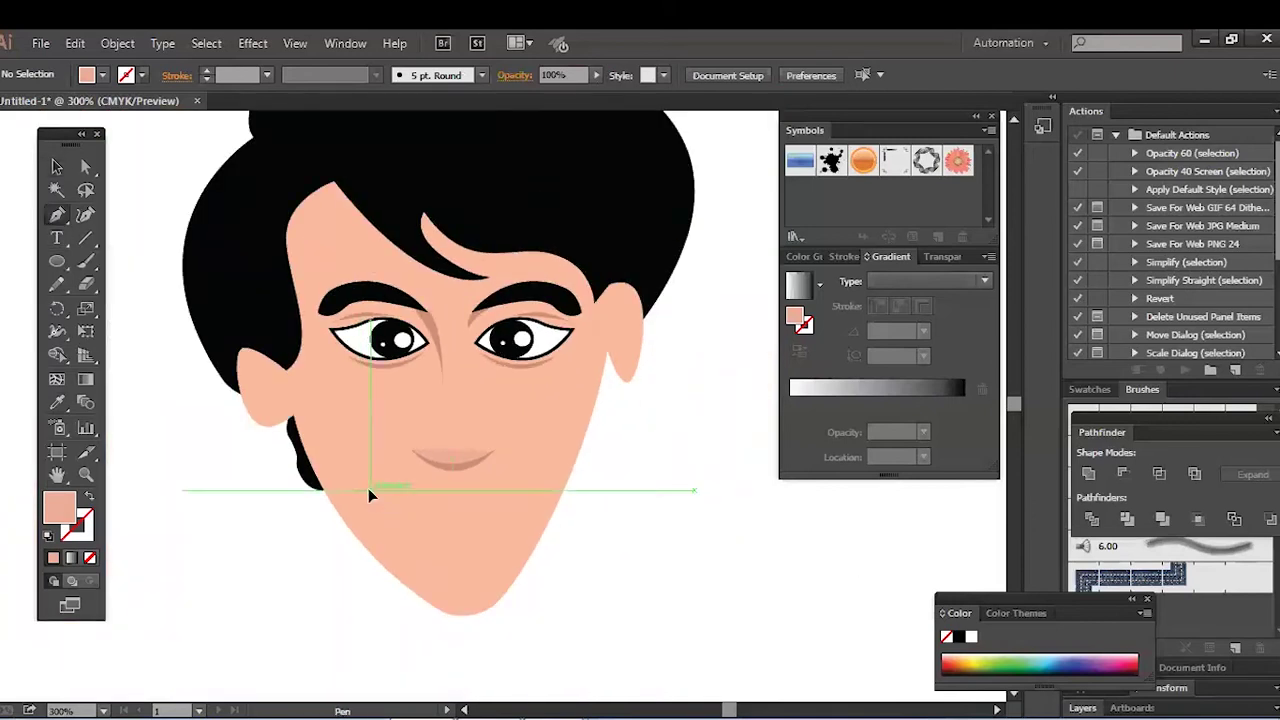
pyautogui.click(370, 490)
pyautogui.moveTo(628, 437)
pyautogui.mouseDown()
pyautogui.moveTo(661, 419)
pyautogui.moveTo(636, 432)
pyautogui.moveTo(633, 421)
pyautogui.mouseUp()
pyautogui.click(88, 497)
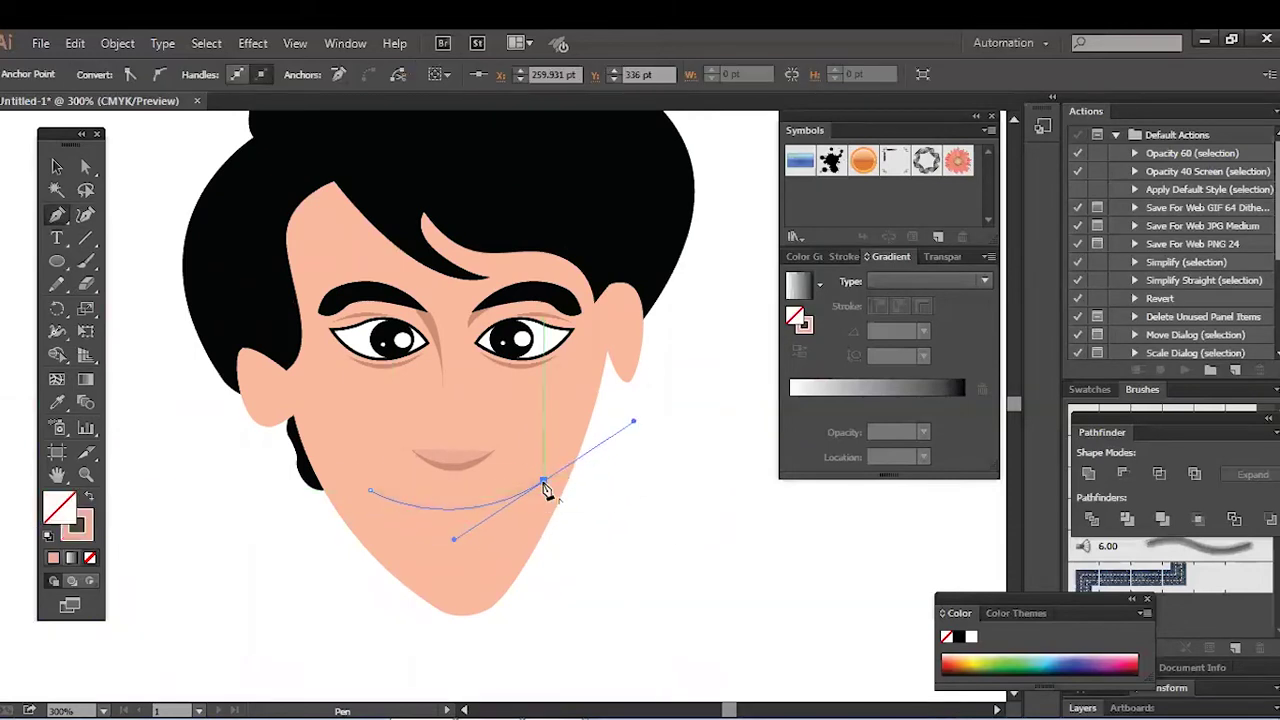
pyautogui.click(544, 483)
pyautogui.moveTo(370, 494); pyautogui.dragTo(481, 653)
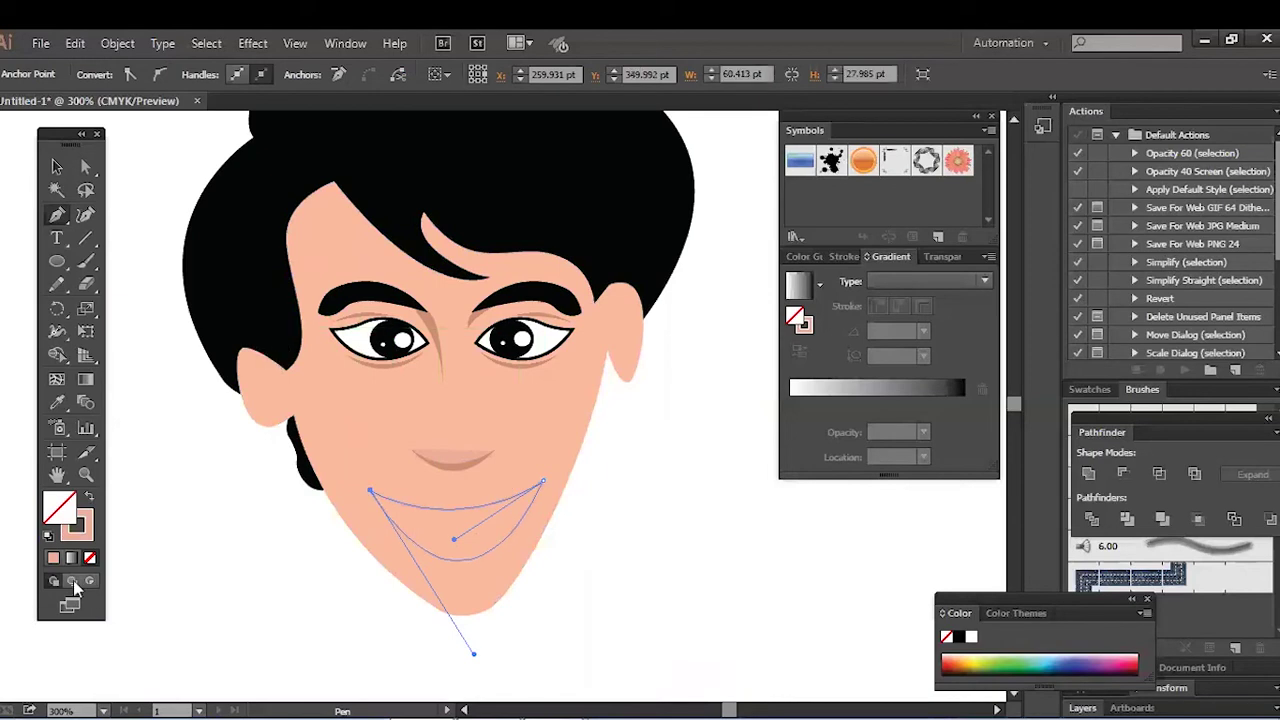
# Fill the mouth shape with dark red AD2804 and no stroke.
pyautogui.click(90, 499)
pyautogui.doubleClick(61, 509)
pyautogui.moveTo(650, 355); pyautogui.dragTo(678, 339)
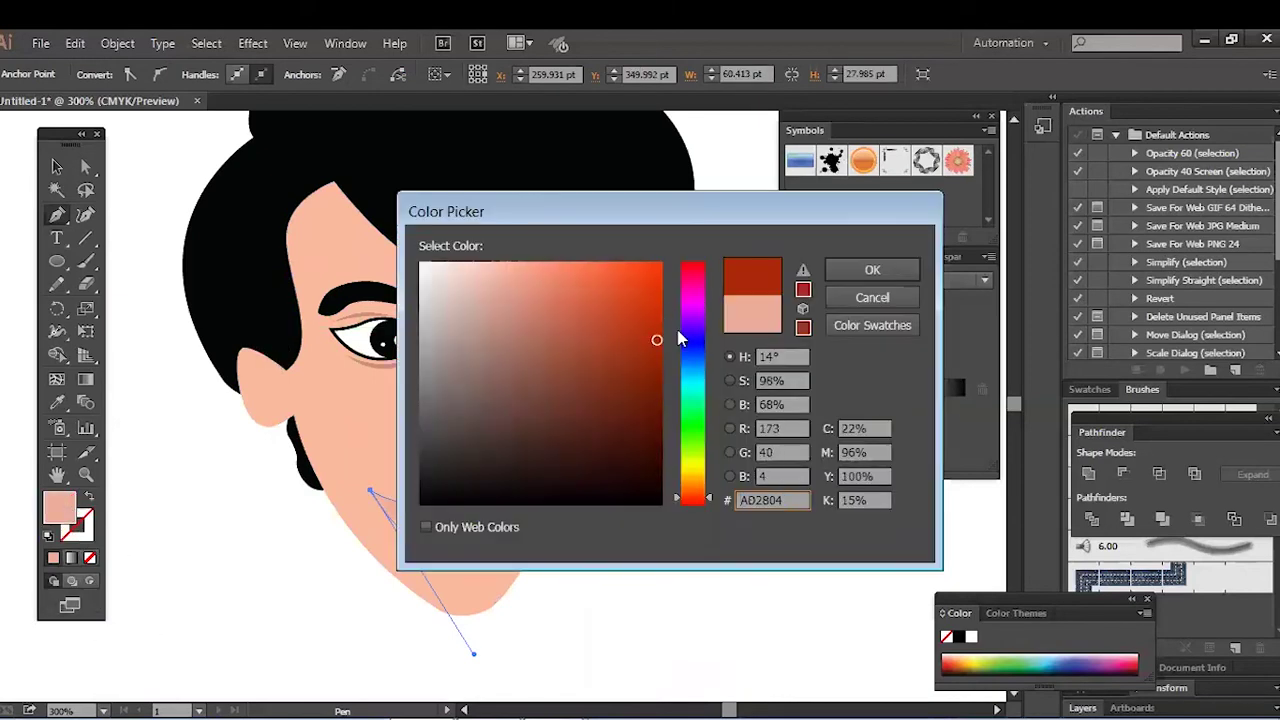
pyautogui.click(845, 271)
pyautogui.press('v')
pyautogui.click(681, 521)
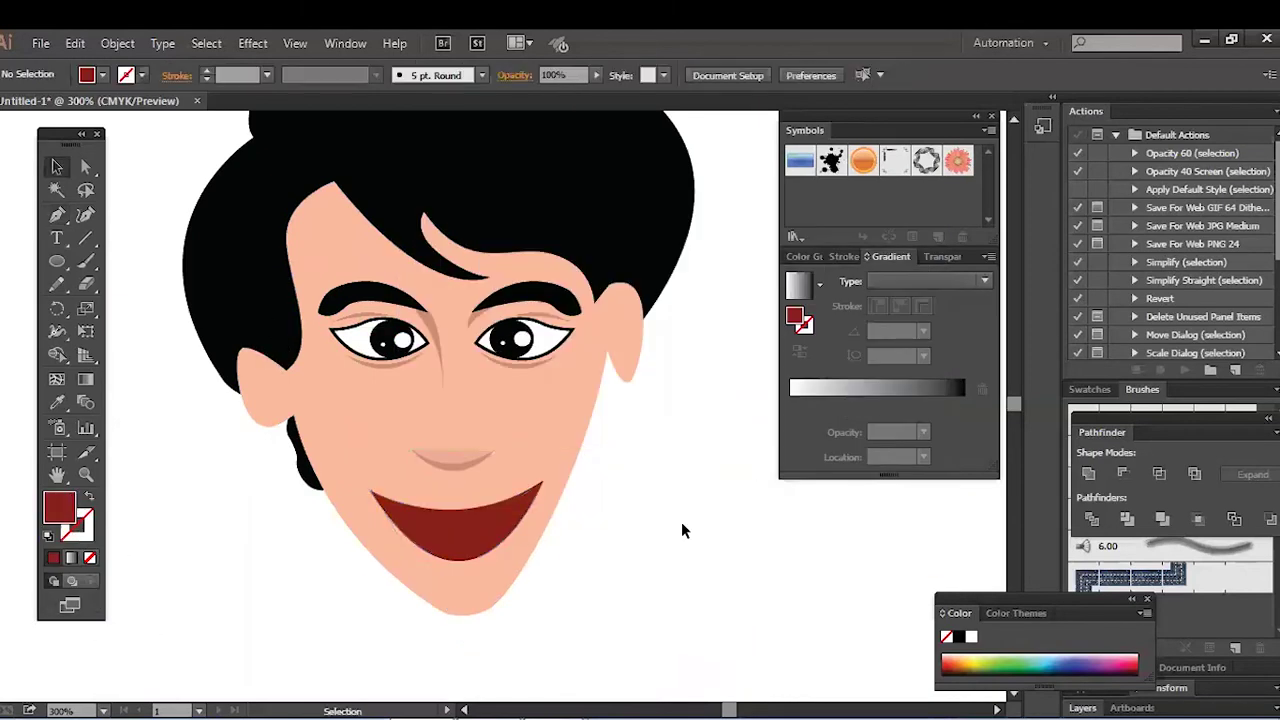
pyautogui.press('p')
pyautogui.moveTo(398, 501); pyautogui.dragTo(420, 522)
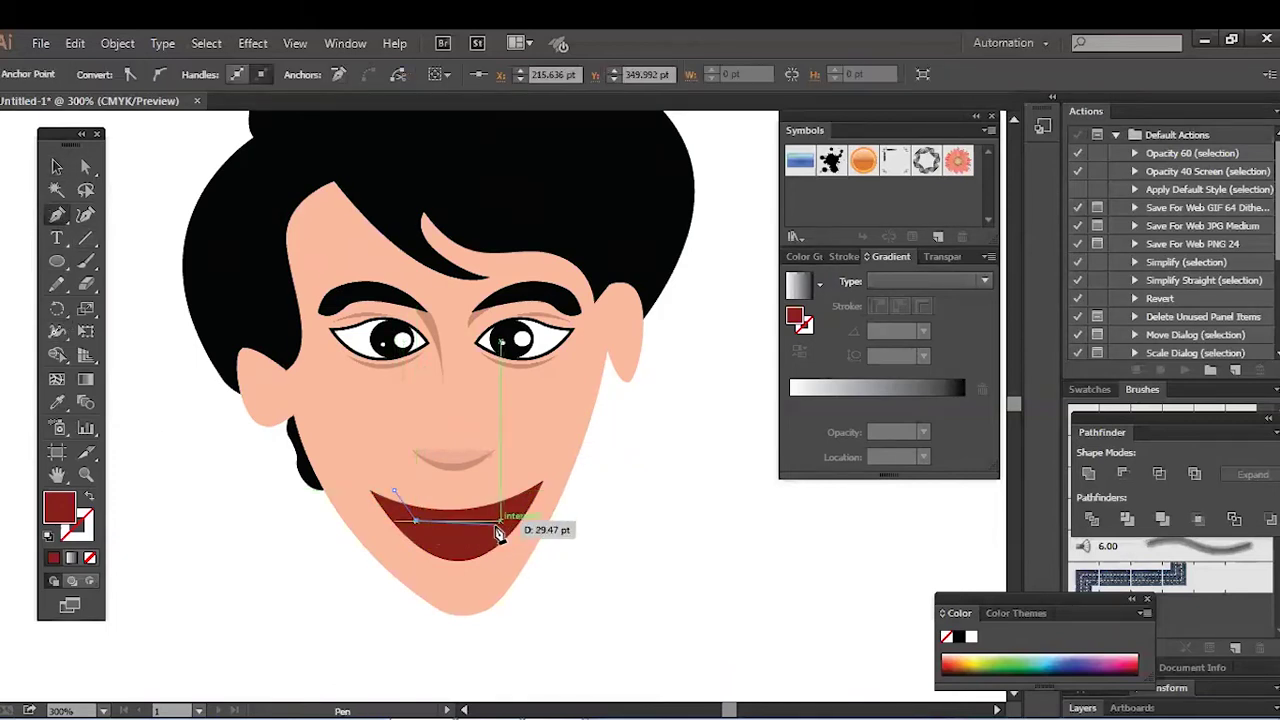
pyautogui.moveTo(500, 519); pyautogui.dragTo(526, 466)
pyautogui.click(395, 491)
pyautogui.press('v')
pyautogui.click(5, 195)
pyautogui.click(484, 507)
pyautogui.keyDown('shift'); pyautogui.click(475, 549); pyautogui.keyUp('shift')
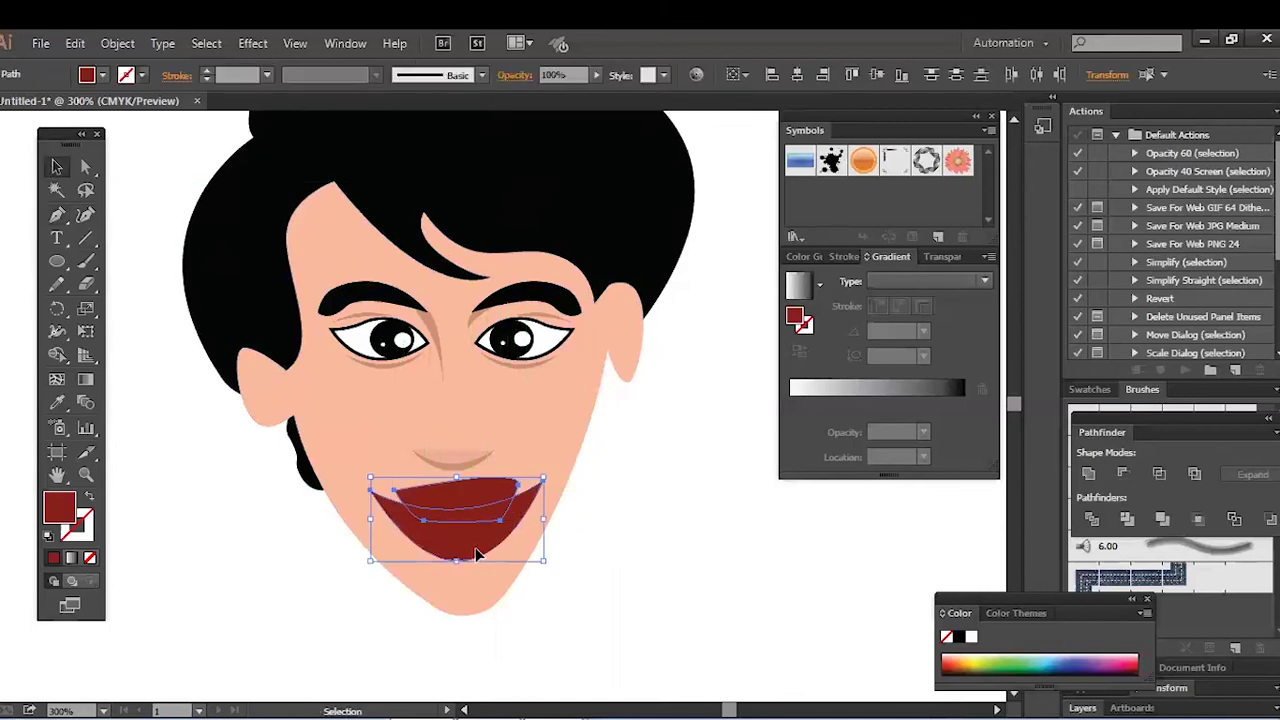
pyautogui.click(660, 541)
pyautogui.click(488, 490)
pyautogui.press('Delete')
# Draw a closed, unfilled teeth outline with a light pink 1 pt stroke across the upper part of the mouth.
pyautogui.hotkey('ctrl', '+')
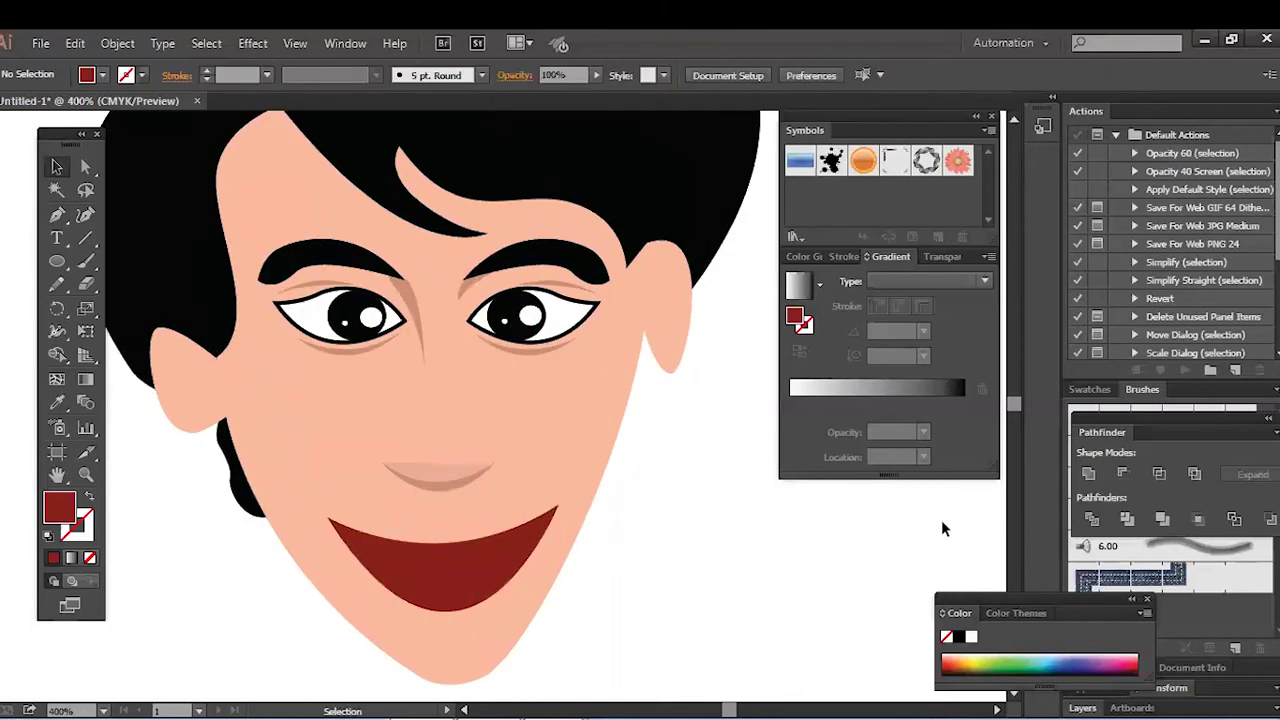
pyautogui.click(90, 497)
pyautogui.doubleClick(88, 534)
pyautogui.click(473, 264)
pyautogui.click(864, 275)
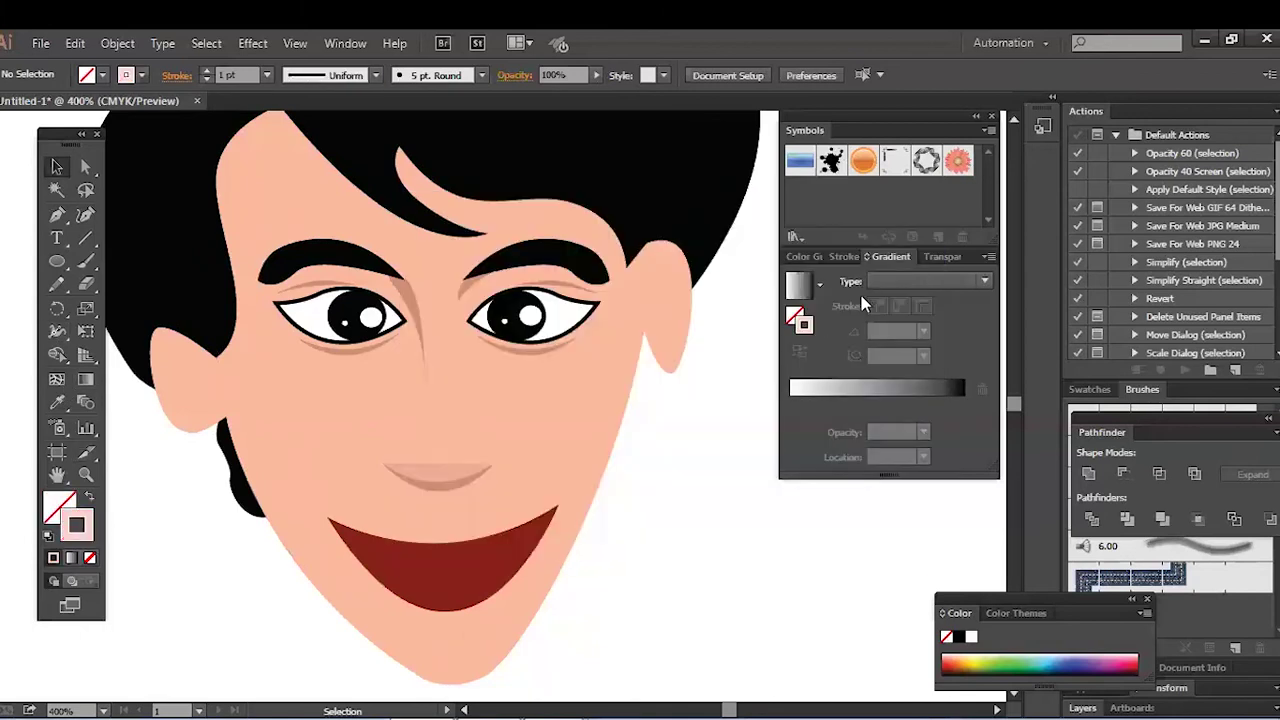
pyautogui.click(58, 214)
pyautogui.click(339, 509)
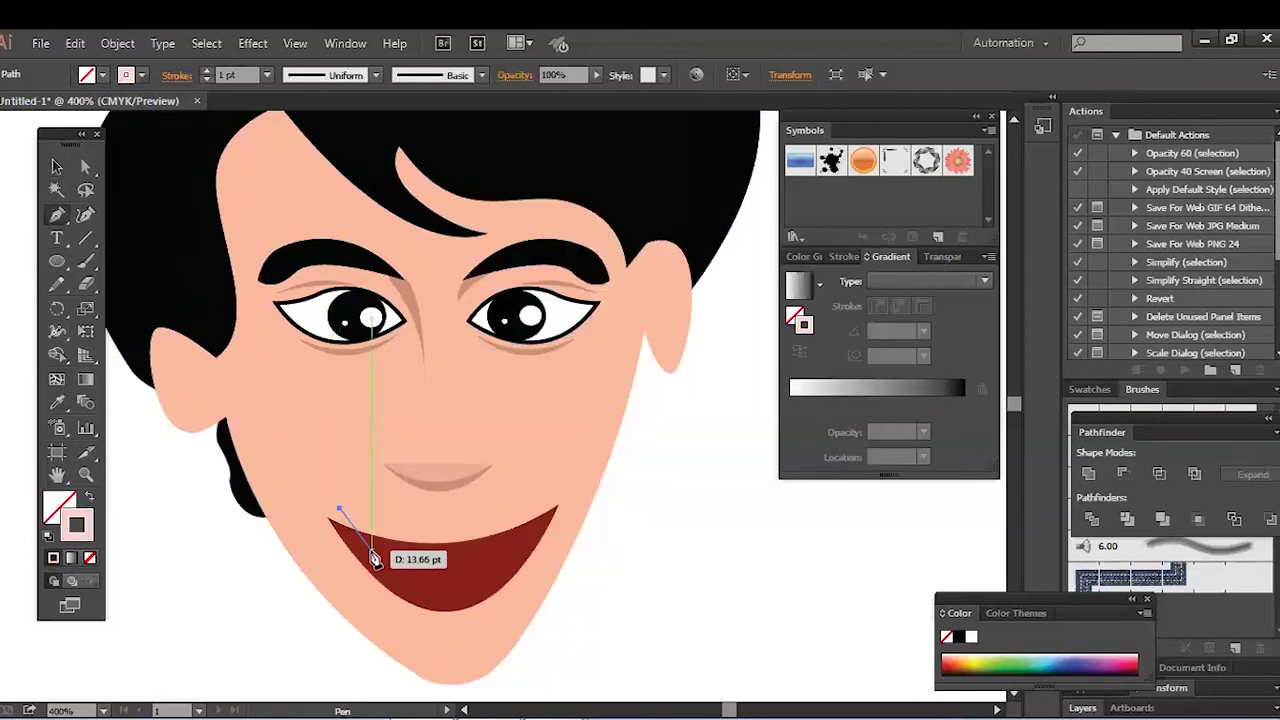
pyautogui.moveTo(381, 558); pyautogui.dragTo(395, 562)
pyautogui.click(516, 559)
pyautogui.moveTo(549, 493); pyautogui.dragTo(555, 482)
pyautogui.moveTo(570, 425); pyautogui.dragTo(572, 417)
pyautogui.click(340, 509)
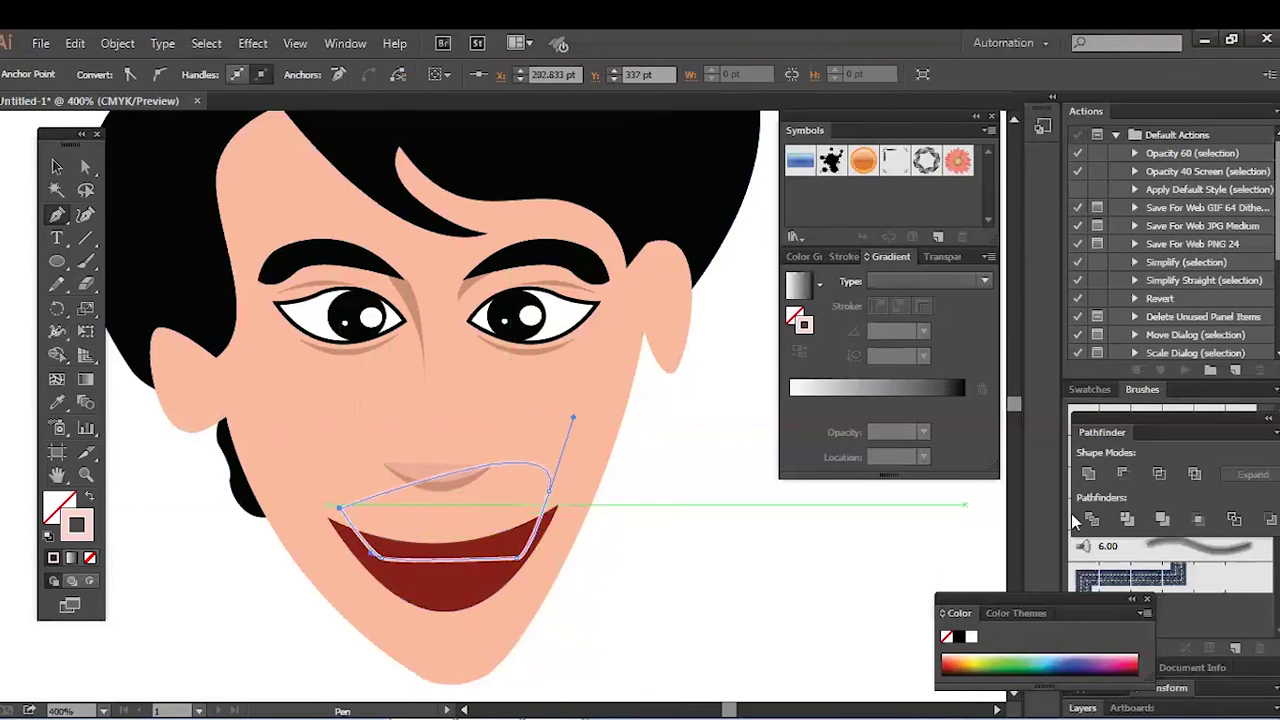
# Divide the dark red mouth and the teeth outline where they overlap with Pathfinder Divide.
pyautogui.press('v')
pyautogui.keyDown('shift'); pyautogui.click(456, 590); pyautogui.keyUp('shift')
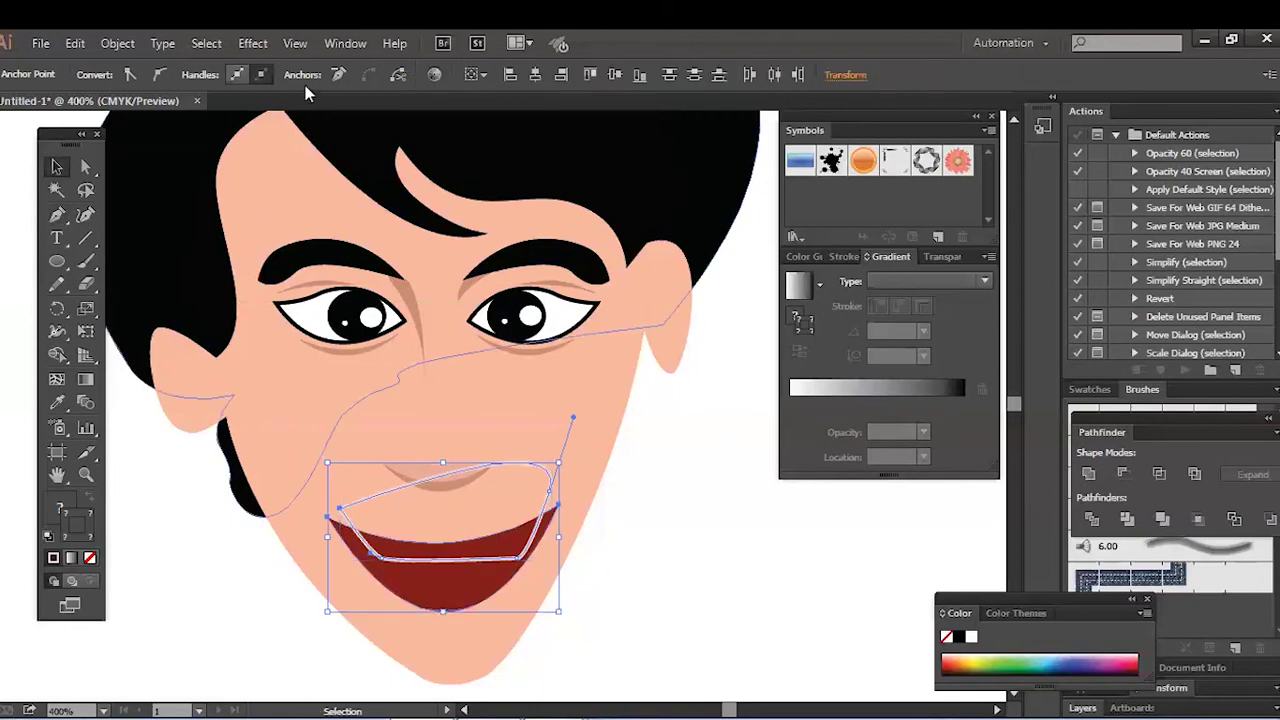
pyautogui.click(252, 43)
pyautogui.click(358, 45)
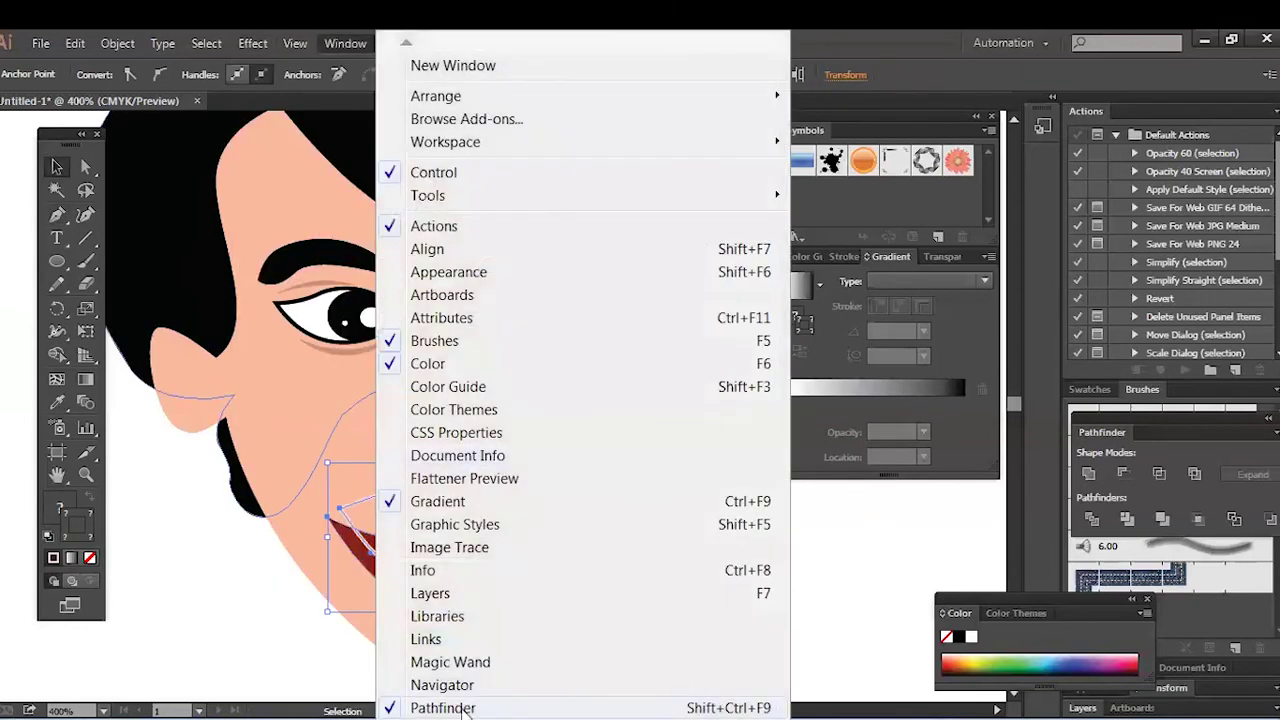
pyautogui.click(450, 707)
pyautogui.click(347, 44)
pyautogui.click(485, 709)
pyautogui.click(1092, 519)
# Ungroup the divided mouth pieces and delete the part of the teeth outline that lies above the mouth.
pyautogui.rightClick(488, 566)
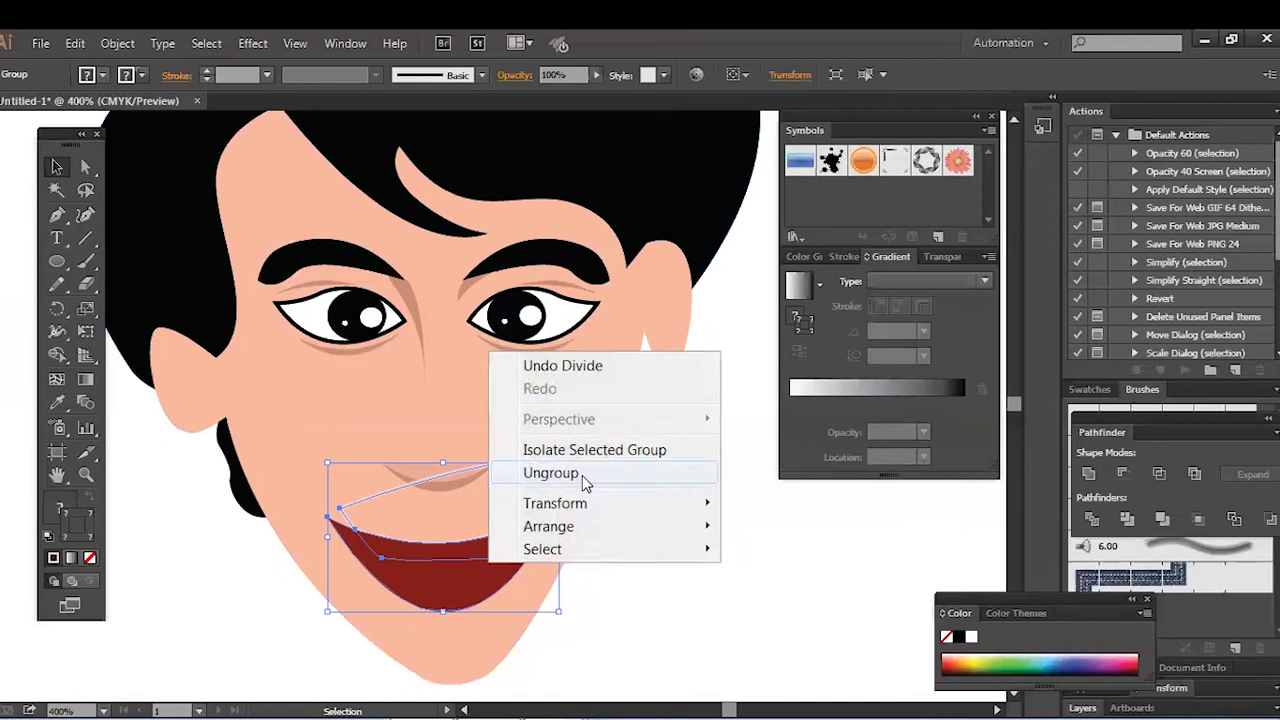
pyautogui.click(582, 473)
pyautogui.click(625, 476)
pyautogui.click(544, 469)
pyautogui.press('Delete')
# Fill the teeth piece in the upper part of the mouth with white FFFFFF.
pyautogui.click(504, 545)
pyautogui.doubleClick(60, 508)
pyautogui.click(423, 274)
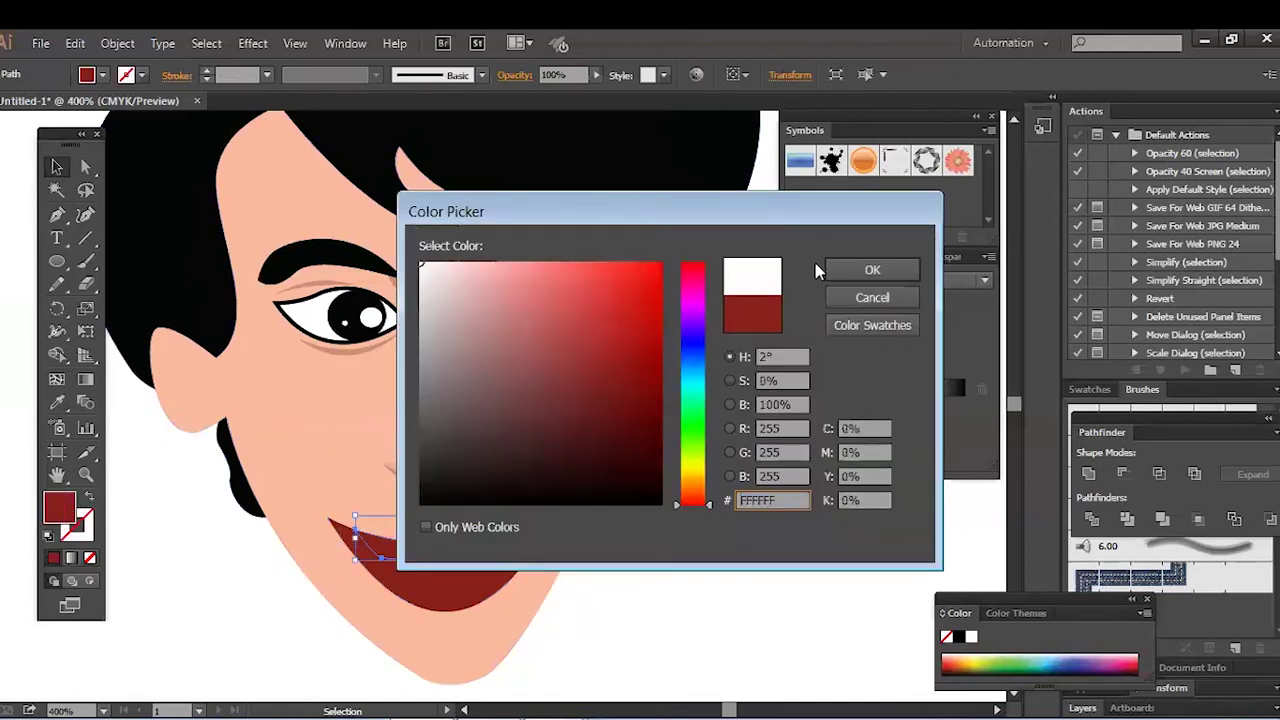
pyautogui.click(871, 266)
pyautogui.click(704, 478)
pyautogui.scroll(-1, 706, 487)
pyautogui.click(58, 215)
pyautogui.click(388, 565)
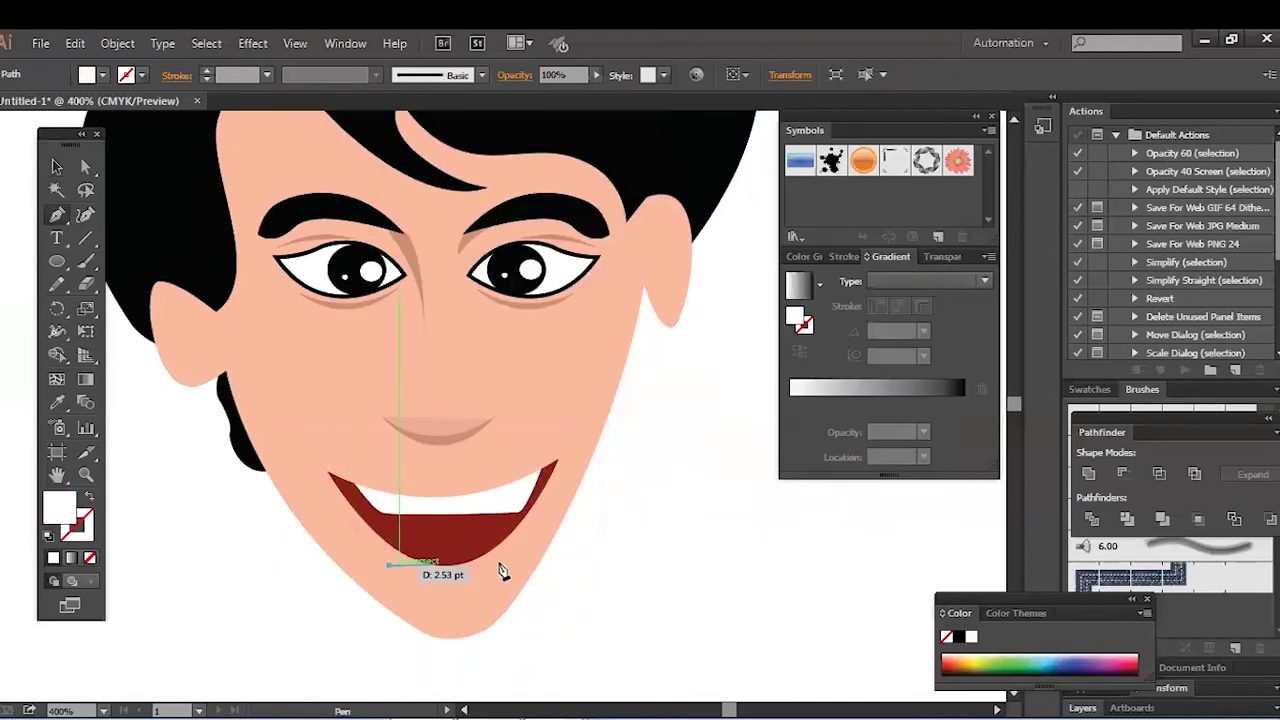
pyautogui.moveTo(588, 601); pyautogui.dragTo(597, 606)
pyautogui.press('v')
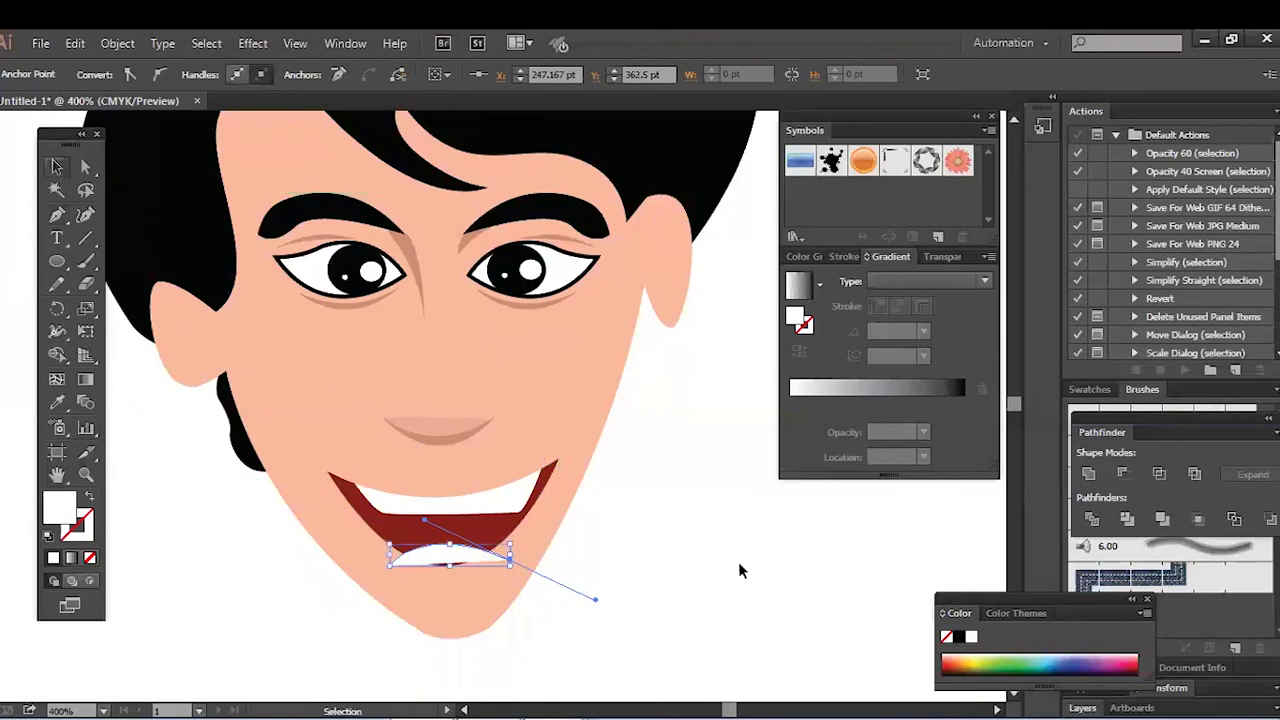
pyautogui.keyDown('shift'); pyautogui.click(390, 533); pyautogui.keyUp('shift')
pyautogui.click(1094, 519)
pyautogui.rightClick(486, 530)
pyautogui.click(566, 439)
pyautogui.click(622, 510)
pyautogui.click(501, 557)
pyautogui.click(791, 608)
pyautogui.hotkey('ctrl', 'z')
pyautogui.hotkey('ctrl', 'z')
pyautogui.hotkey('ctrl', 'z')
pyautogui.hotkey('ctrl', 'z')
# Draw a closed tongue outline with the Pen tool, arching across the mouth's lower part and extending below it.
pyautogui.click(58, 215)
pyautogui.click(377, 566)
pyautogui.moveTo(510, 566); pyautogui.dragTo(570, 614)
pyautogui.click(502, 602)
pyautogui.click(377, 566)
# Divide the mouth with the tongue outline and delete the ungrouped piece that hangs below the mouth.
pyautogui.press('v')
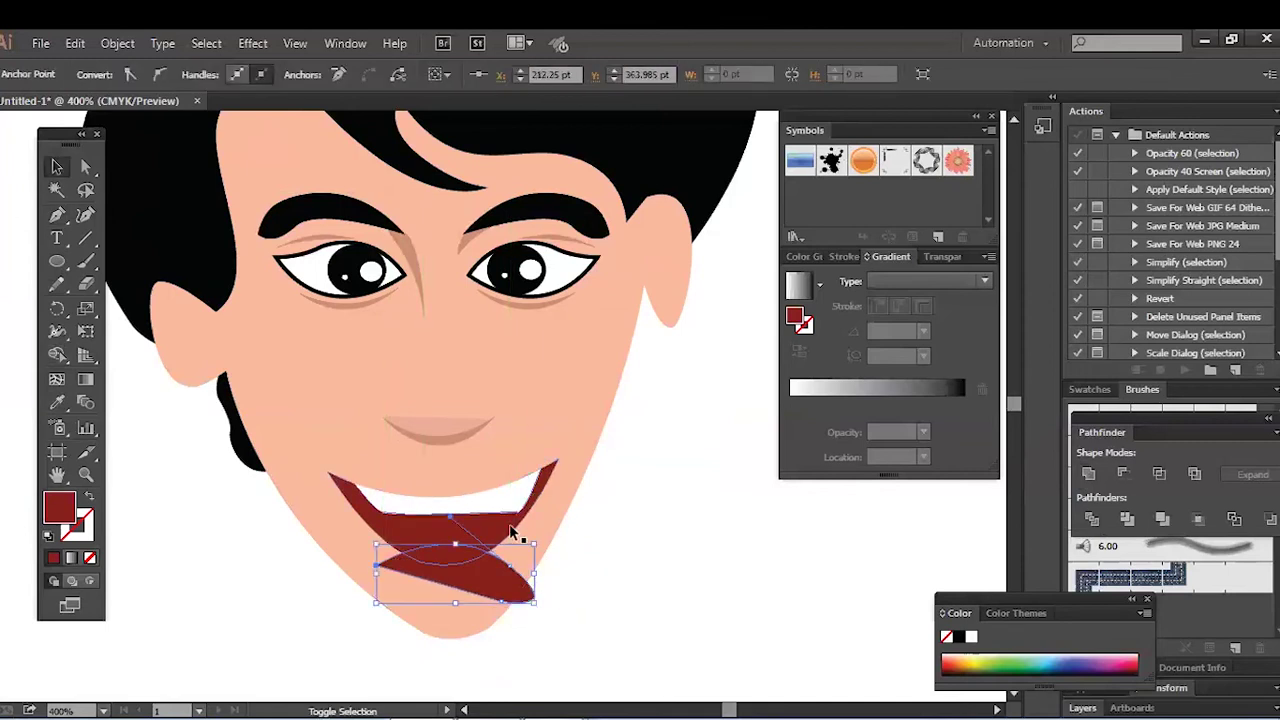
pyautogui.keyDown('shift'); pyautogui.click(509, 526); pyautogui.keyUp('shift')
pyautogui.click(1093, 519)
pyautogui.rightClick(457, 585)
pyautogui.click(542, 497)
pyautogui.click(610, 540)
pyautogui.click(509, 592)
pyautogui.press('Delete')
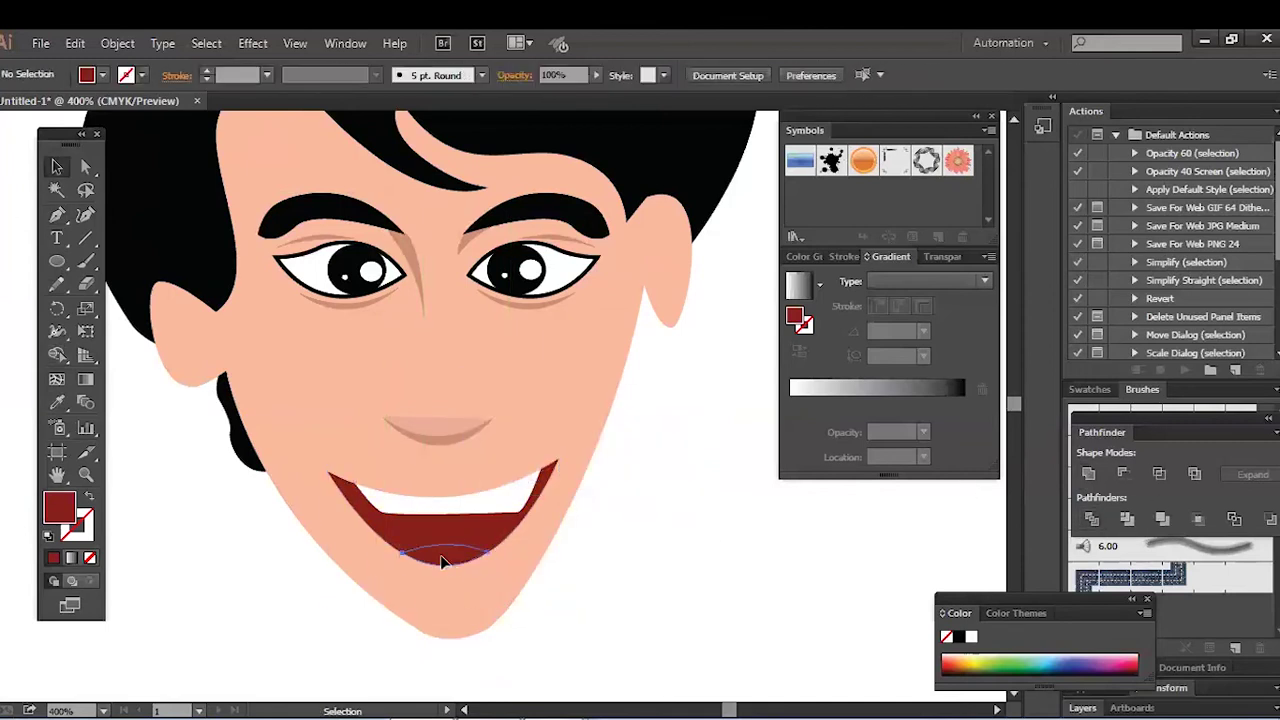
# Fill the tongue piece at the bottom of the mouth with a brighter red.
pyautogui.click(443, 559)
pyautogui.doubleClick(60, 508)
pyautogui.click(609, 314)
pyautogui.click(872, 270)
pyautogui.click(826, 531)
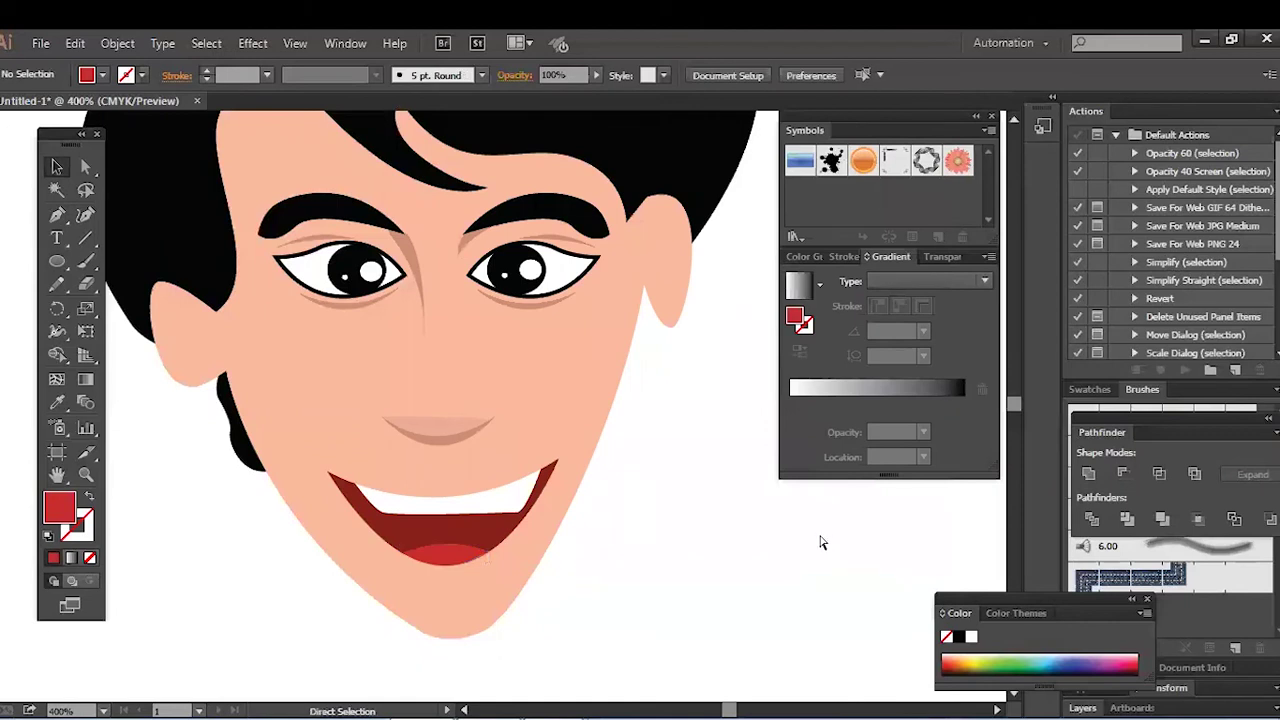
# Add an anchor point to the face outline on the right jaw edge, level with the nose and mouth.
pyautogui.hotkey('ctrl', '-')
pyautogui.hotkey('ctrl', '-')
pyautogui.moveTo(698, 471); pyautogui.dragTo(656, 491)
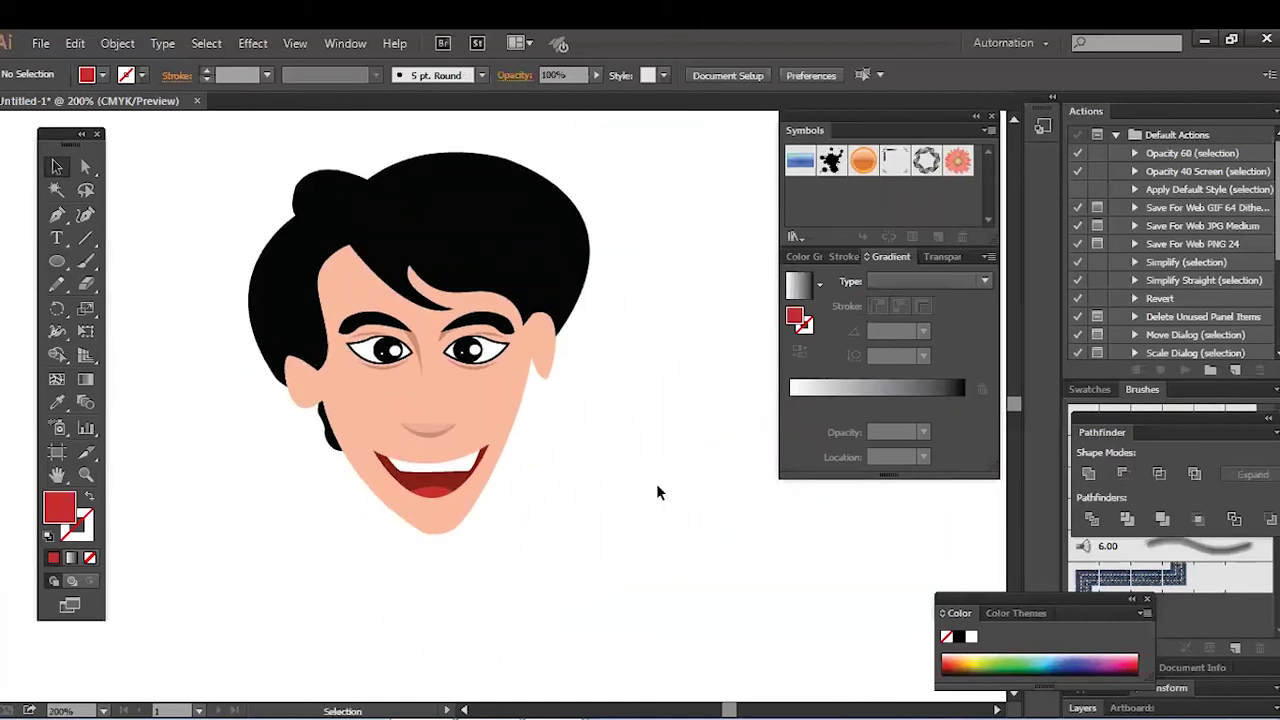
pyautogui.click(522, 449)
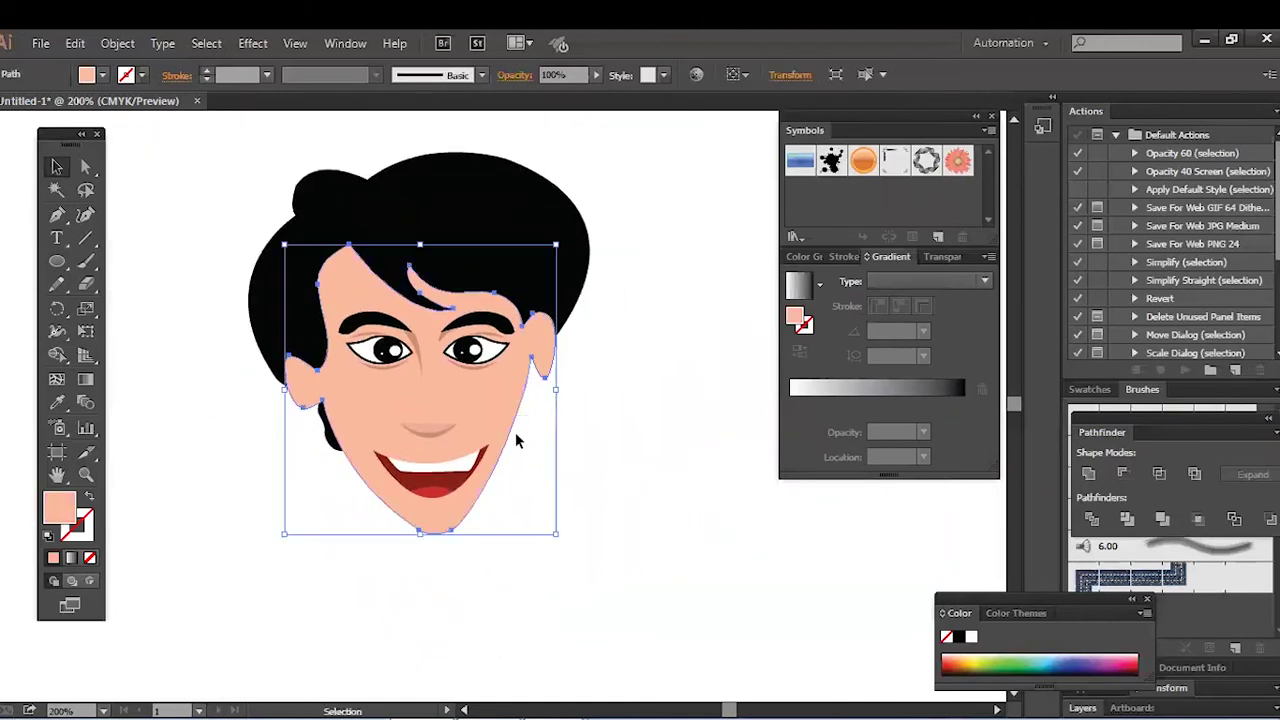
pyautogui.click(57, 214)
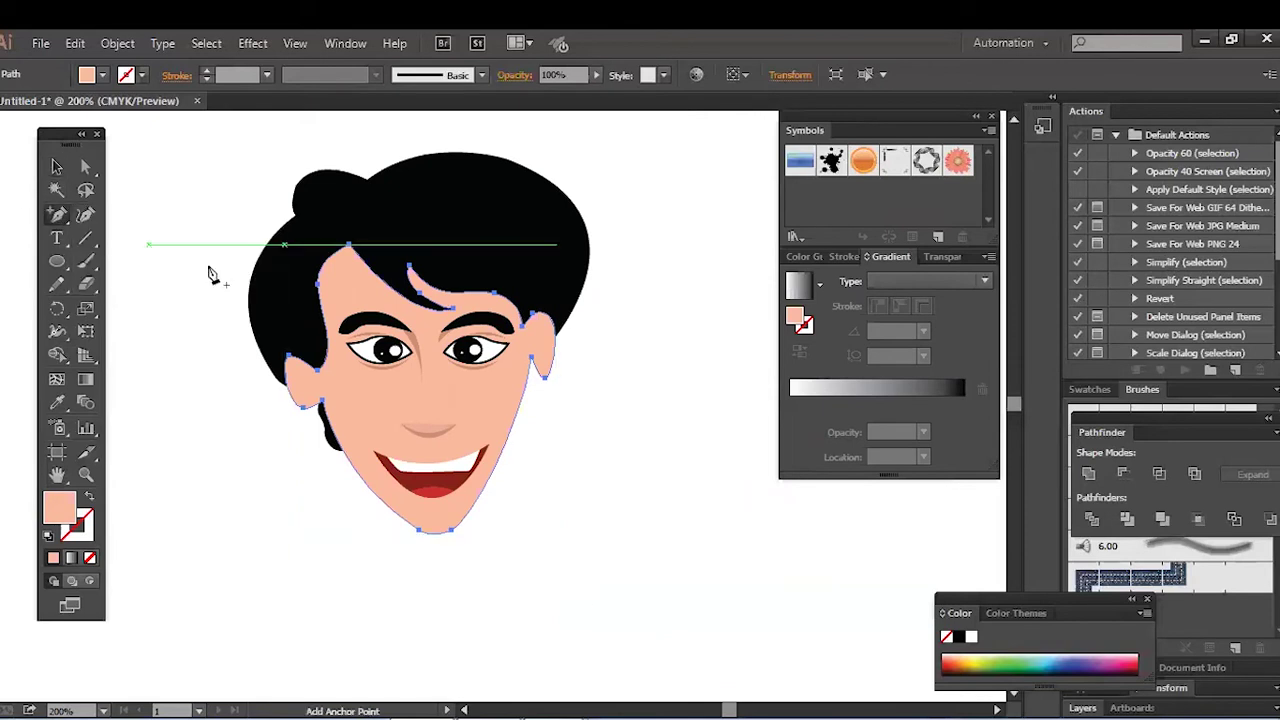
pyautogui.click(507, 447)
pyautogui.press('Return')
pyautogui.hotkey('ctrl', '=')
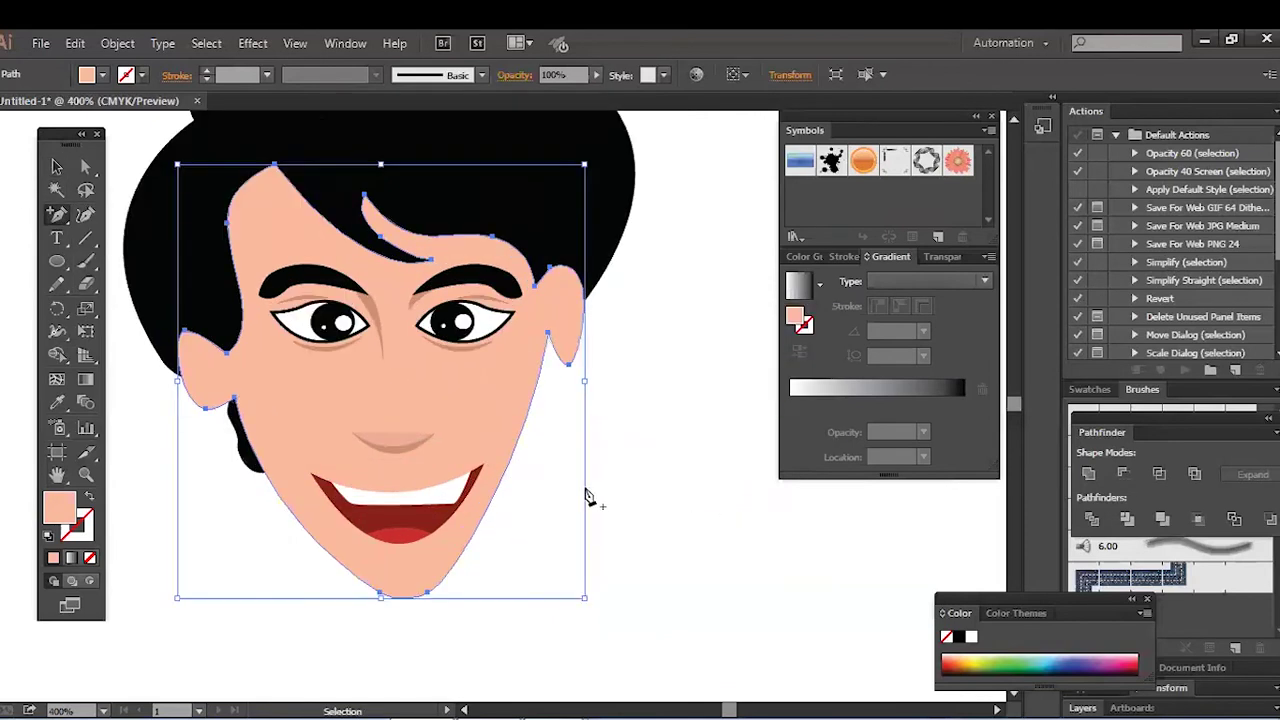
pyautogui.click(527, 443)
pyautogui.click(541, 446)
pyautogui.press('Return')
pyautogui.click(57, 167)
pyautogui.moveTo(529, 446); pyautogui.dragTo(547, 445)
pyautogui.hotkey('ctrl', 'z')
# Move the added anchor point on the right jaw edge outward with Direct Selection to widen the cheek.
pyautogui.click(87, 168)
pyautogui.click(552, 436)
pyautogui.scroll(-1, 548, 440)
pyautogui.click(511, 498)
pyautogui.scroll(-1, 500, 515)
# Broaden and round the chin by pulling the direction handles of its two bottom anchor points outward.
pyautogui.click(405, 563)
pyautogui.hotkey('shift', 'Up')
pyautogui.hotkey('ctrl', 'z')
pyautogui.click(343, 562)
pyautogui.moveTo(177, 457); pyautogui.dragTo(161, 487)
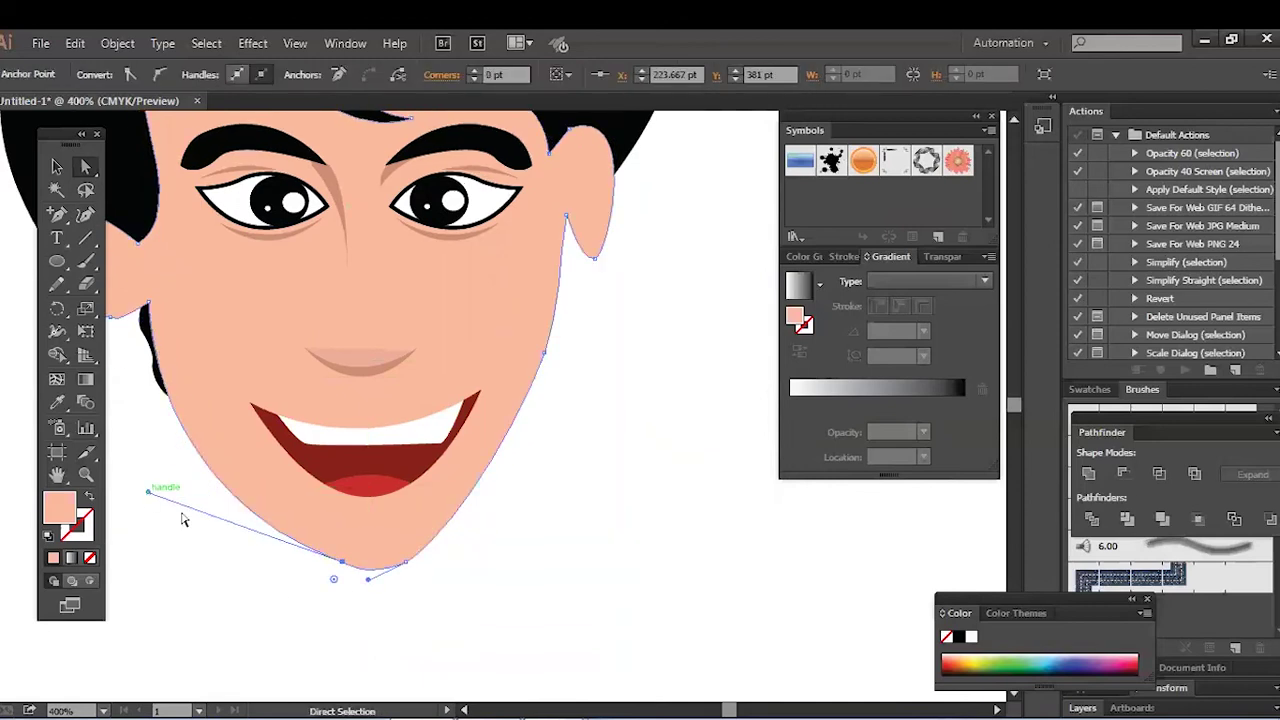
pyautogui.click(508, 460)
pyautogui.moveTo(507, 459); pyautogui.dragTo(532, 473)
pyautogui.click(740, 488)
pyautogui.click(409, 564)
pyautogui.click(405, 563)
pyautogui.click(343, 562)
pyautogui.click(243, 583)
# Move the complete face toward the artboard's left edge and place a duplicate to its right.
pyautogui.hotkey('ctrl', '-')
pyautogui.hotkey('ctrl', '-')
pyautogui.moveTo(738, 364); pyautogui.dragTo(674, 424)
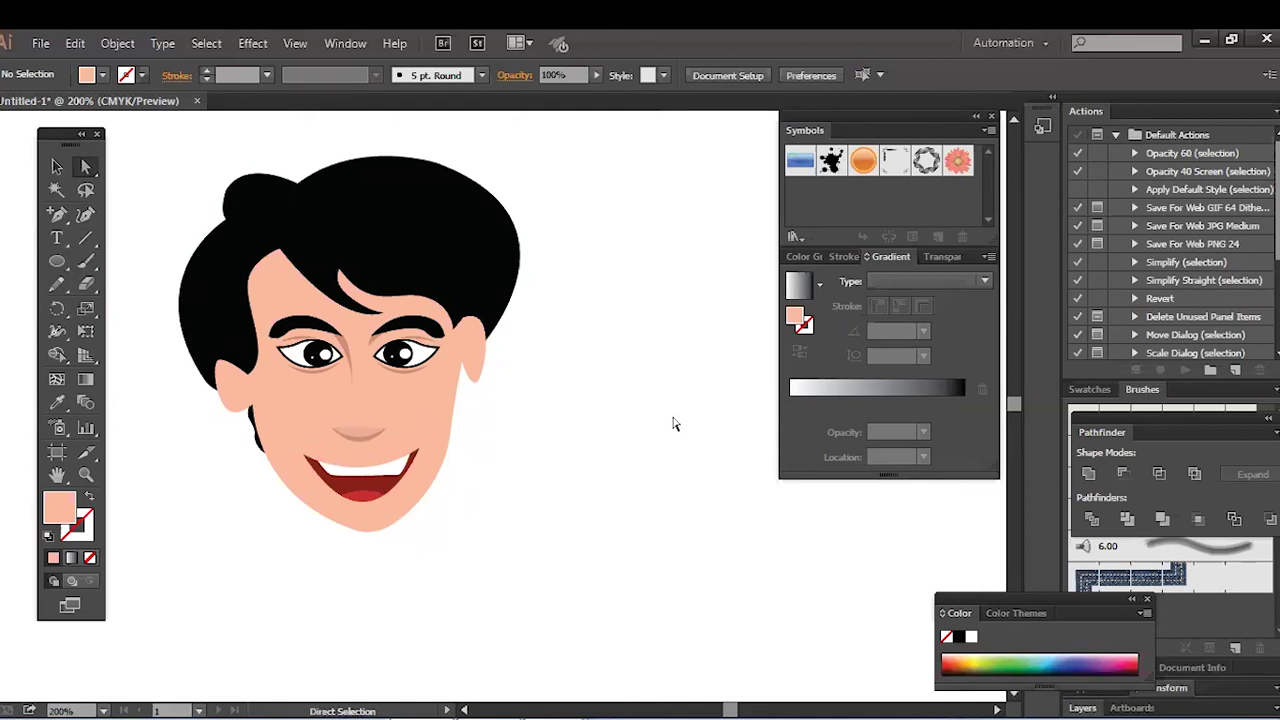
pyautogui.hotkey('ctrl', '-')
pyautogui.moveTo(586, 192); pyautogui.dragTo(253, 576)
pyautogui.click(54, 169)
pyautogui.moveTo(187, 161); pyautogui.dragTo(659, 565)
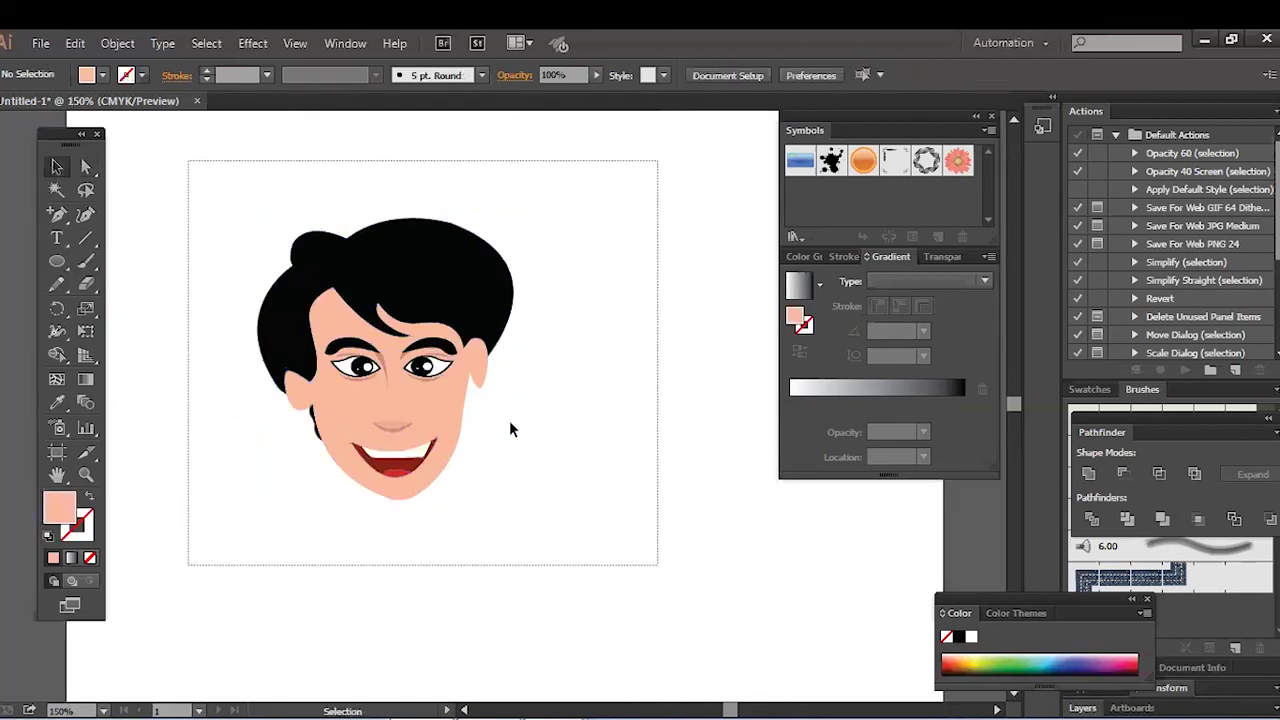
pyautogui.moveTo(445, 402); pyautogui.dragTo(340, 386)
pyautogui.moveTo(458, 368); pyautogui.dragTo(632, 375)
pyautogui.click(731, 486)
# Delete the teeth, mouth and tongue pieces from the duplicated face.
pyautogui.click(590, 445)
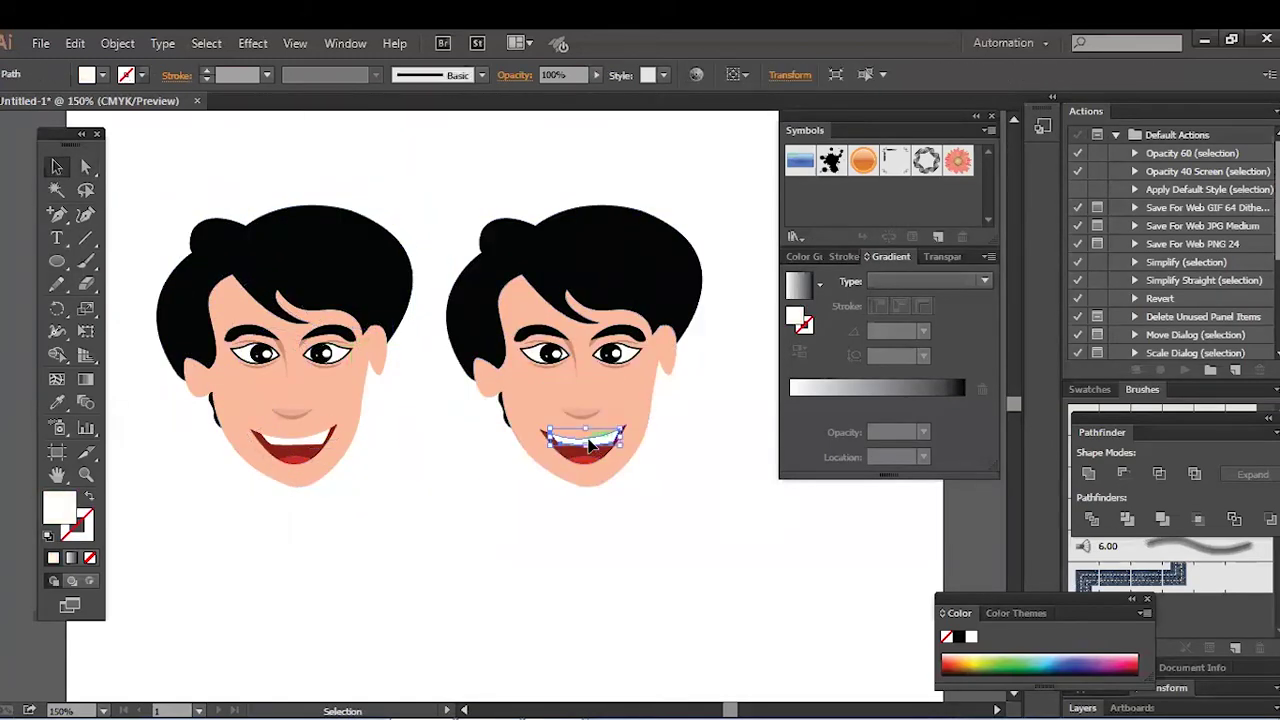
pyautogui.press('Delete')
pyautogui.click(586, 456)
pyautogui.press('Delete')
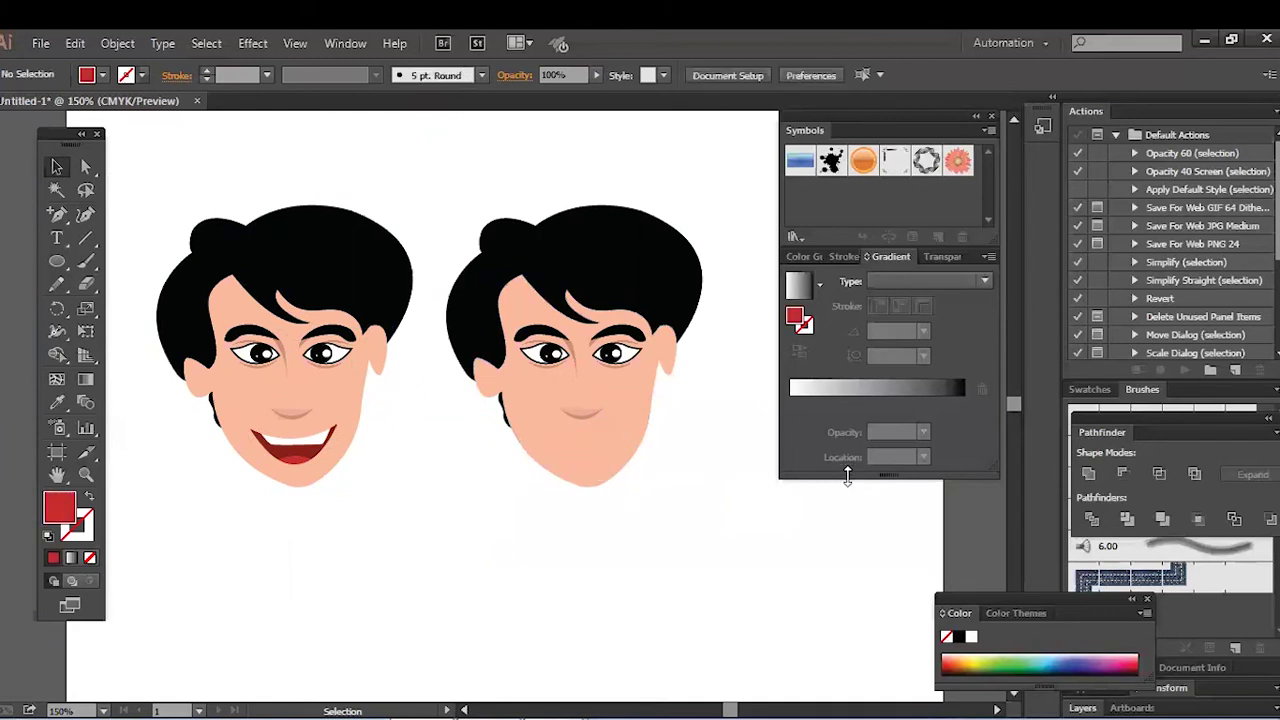
# Draw a thin, closed, downturned mouth on the second face and fill it with the nose shadow's colour.
pyautogui.click(62, 215)
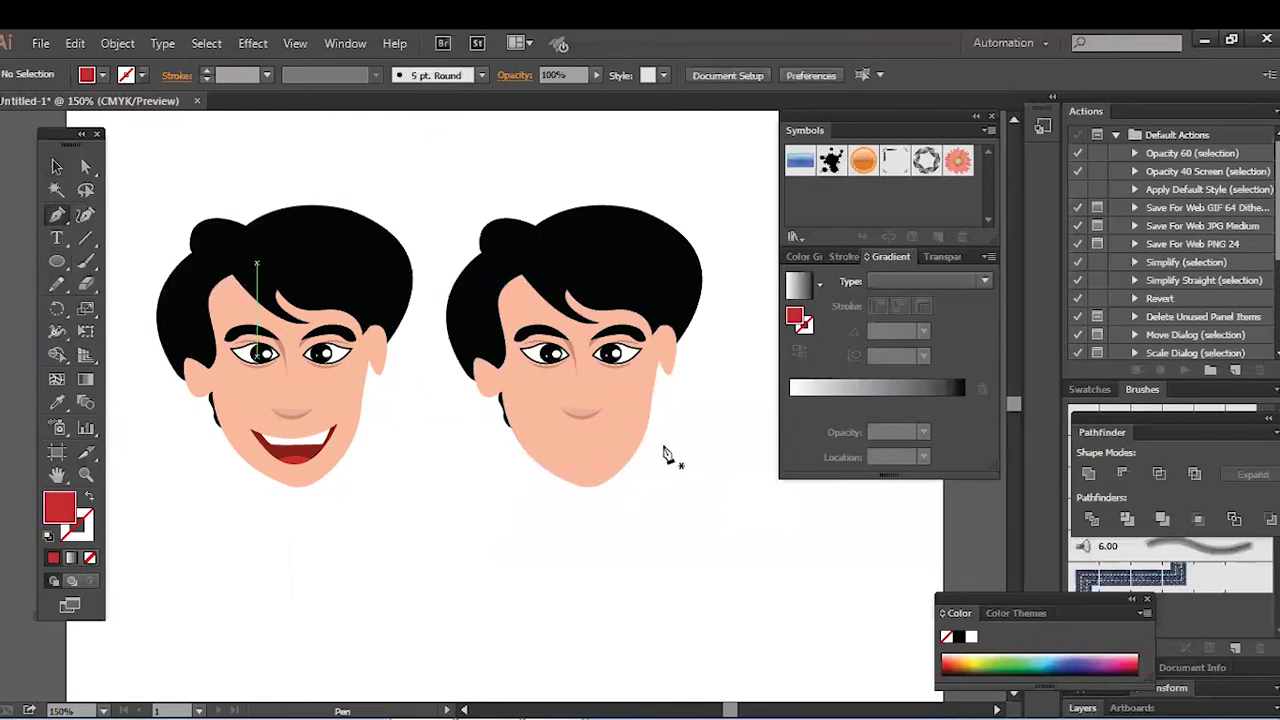
pyautogui.click(553, 456)
pyautogui.moveTo(622, 445); pyautogui.dragTo(607, 436)
pyautogui.click(89, 496)
pyautogui.click(618, 442)
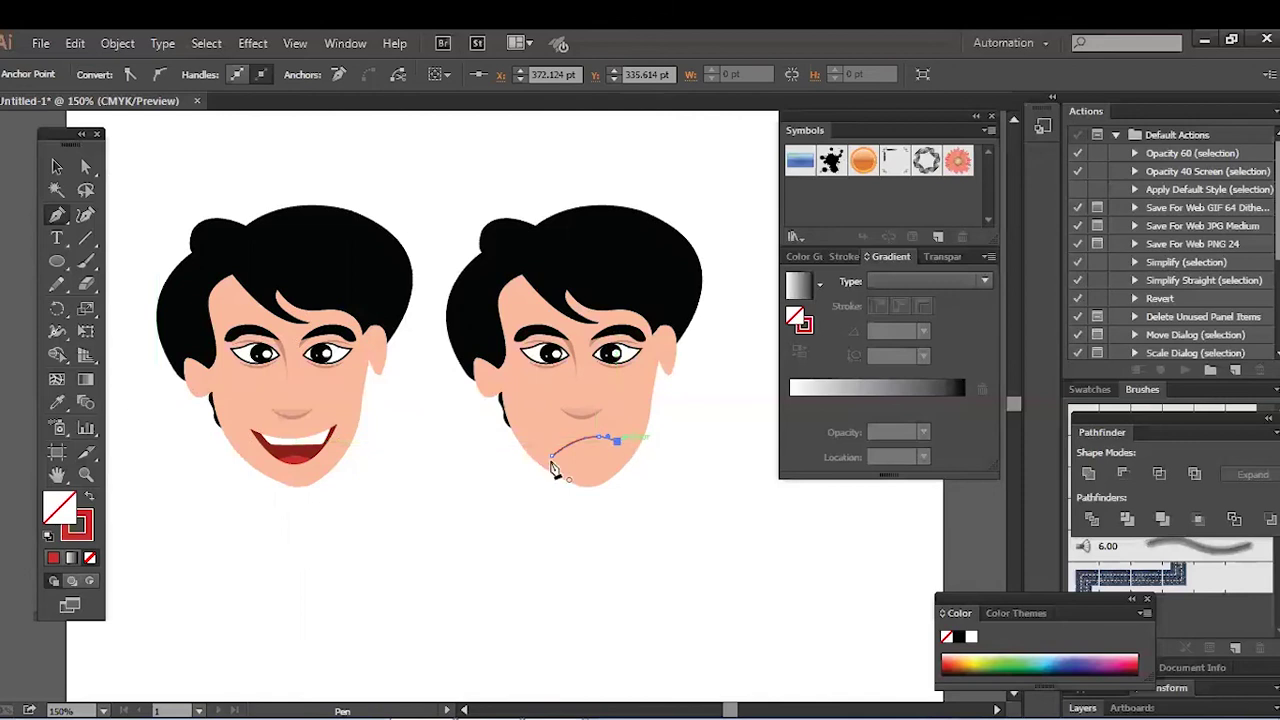
pyautogui.click(90, 496)
pyautogui.press('i')
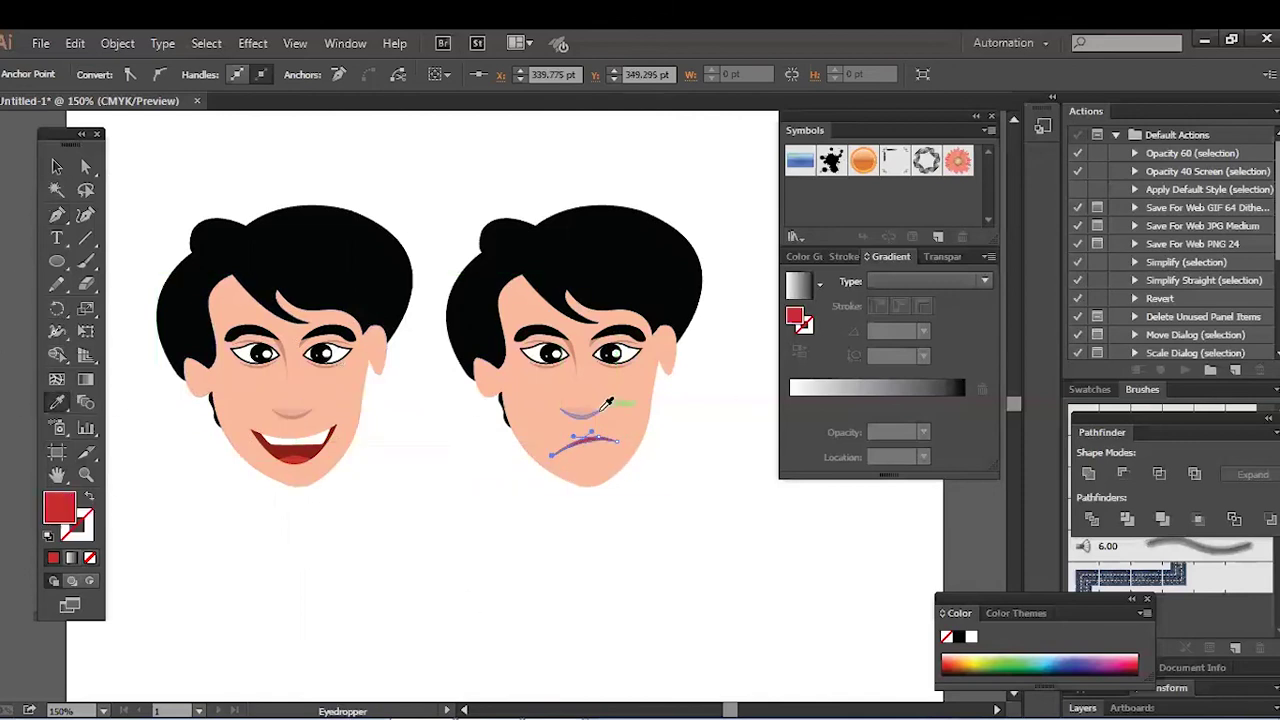
pyautogui.click(57, 168)
pyautogui.click(893, 565)
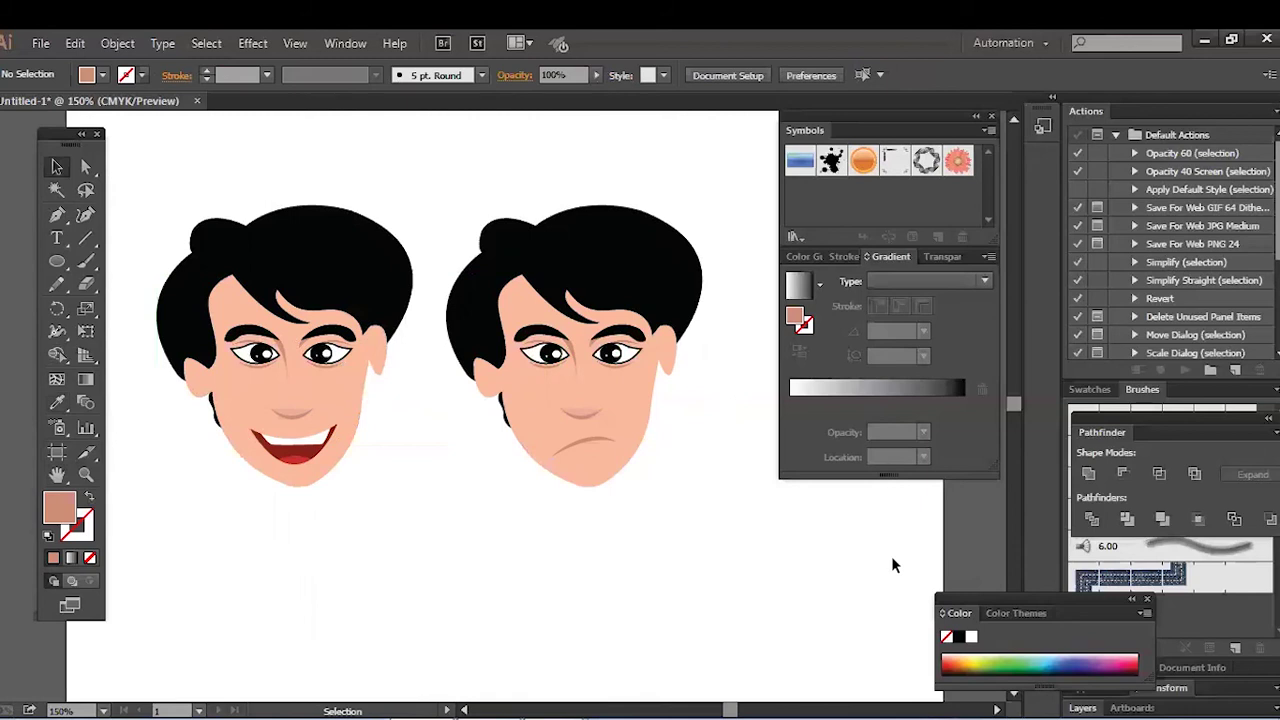
# Duplicate the frowning face into the space below the smiling one and delete the copy's mouth.
pyautogui.scroll(-3, 694, 354)
pyautogui.moveTo(533, 194); pyautogui.dragTo(349, 491)
pyautogui.moveTo(413, 649); pyautogui.dragTo(471, 529)
pyautogui.click(472, 532)
pyautogui.click(374, 539)
pyautogui.press('Delete')
# Draw a small upright ellipse as the third face's open mouth and fill it with the smiling mouth's dark red.
pyautogui.press('l')
pyautogui.moveTo(355, 532); pyautogui.dragTo(381, 558)
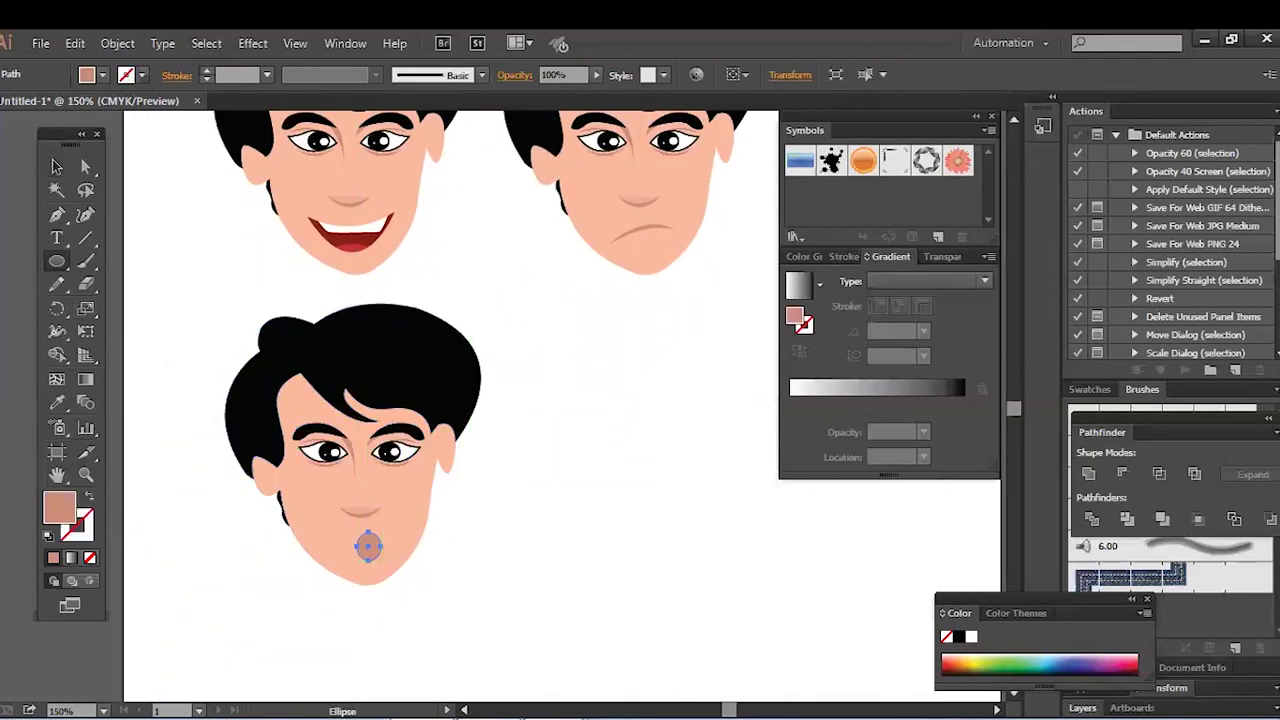
pyautogui.click(58, 402)
pyautogui.click(367, 238)
pyautogui.click(57, 168)
pyautogui.click(473, 508)
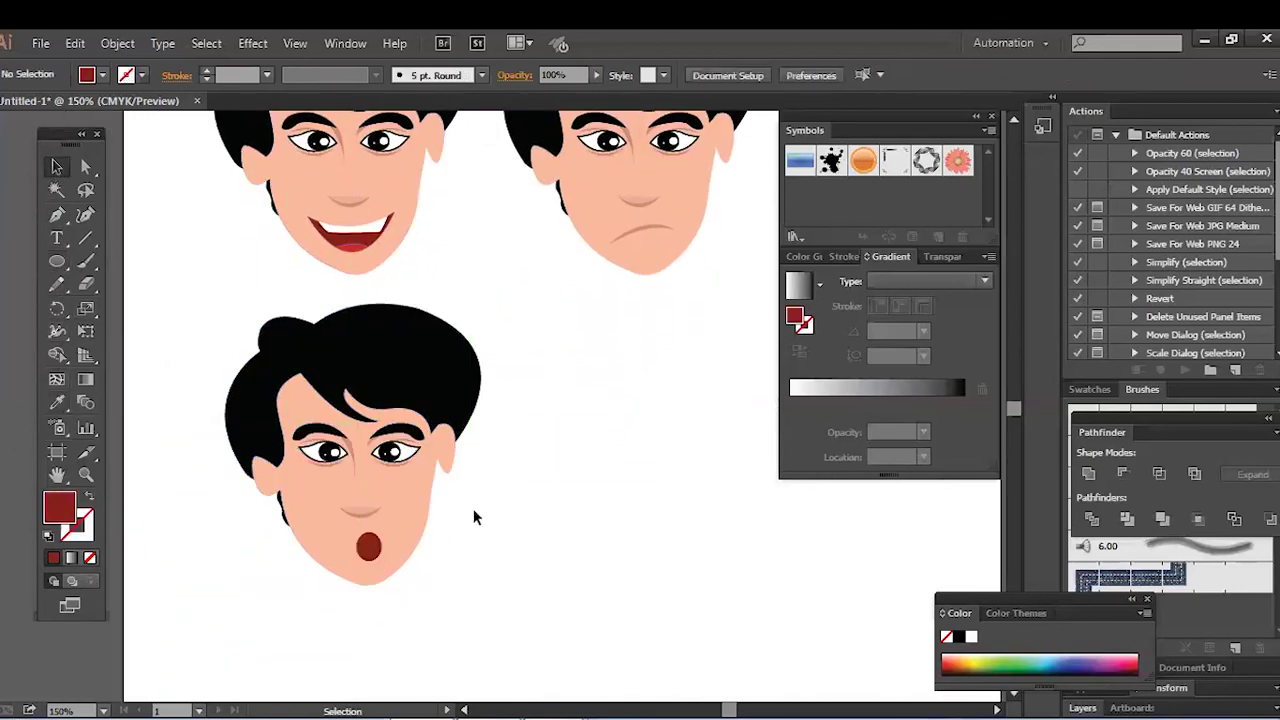
# Duplicate the surprised face to its right and delete the copy's oval mouth.
pyautogui.click(377, 551)
pyautogui.click(747, 555)
pyautogui.moveTo(400, 404); pyautogui.dragTo(678, 408)
pyautogui.click(529, 517)
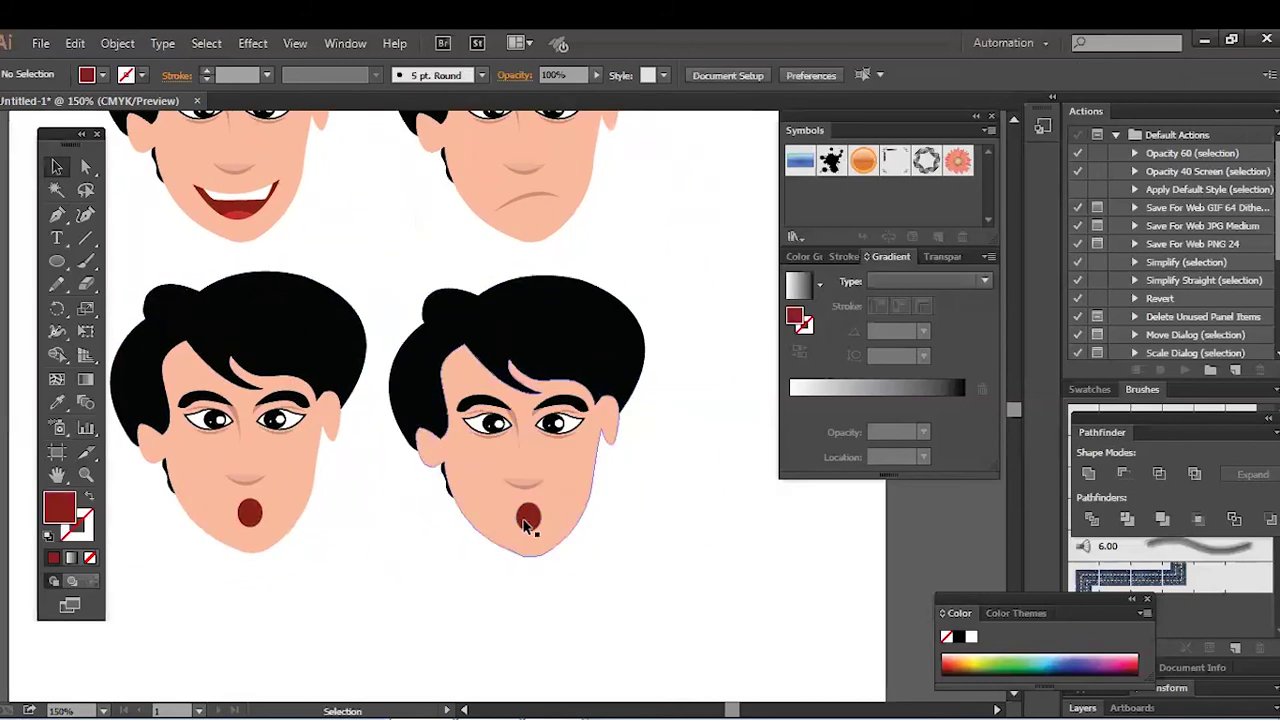
pyautogui.press('Delete')
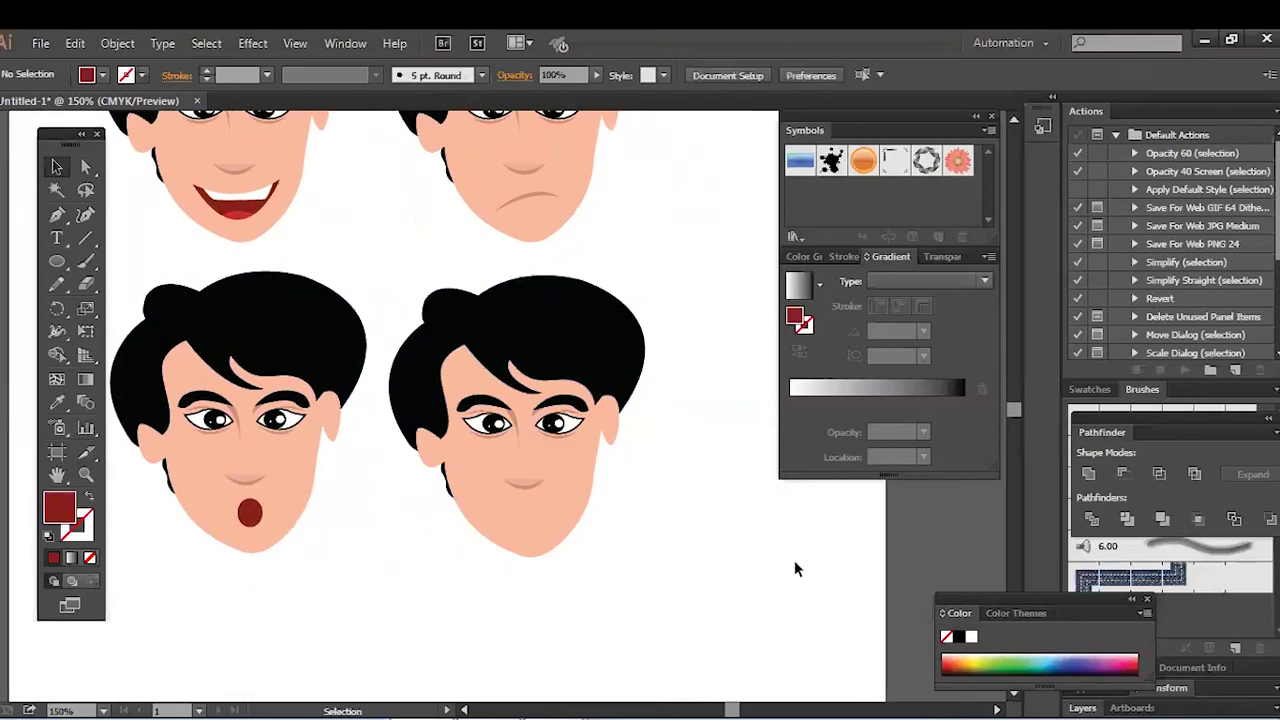
# Rotate the fourth face's right eyebrow about its inner end so that its outer end rises.
pyautogui.hotkey('ctrl', '+')
pyautogui.hotkey('ctrl', '+')
pyautogui.moveTo(634, 480); pyautogui.dragTo(611, 491)
pyautogui.click(626, 400)
pyautogui.hotkey('ctrl', '+')
pyautogui.hotkey('ctrl', '+')
pyautogui.moveTo(540, 442); pyautogui.dragTo(405, 417)
pyautogui.press('r')
pyautogui.moveTo(676, 414); pyautogui.dragTo(637, 355)
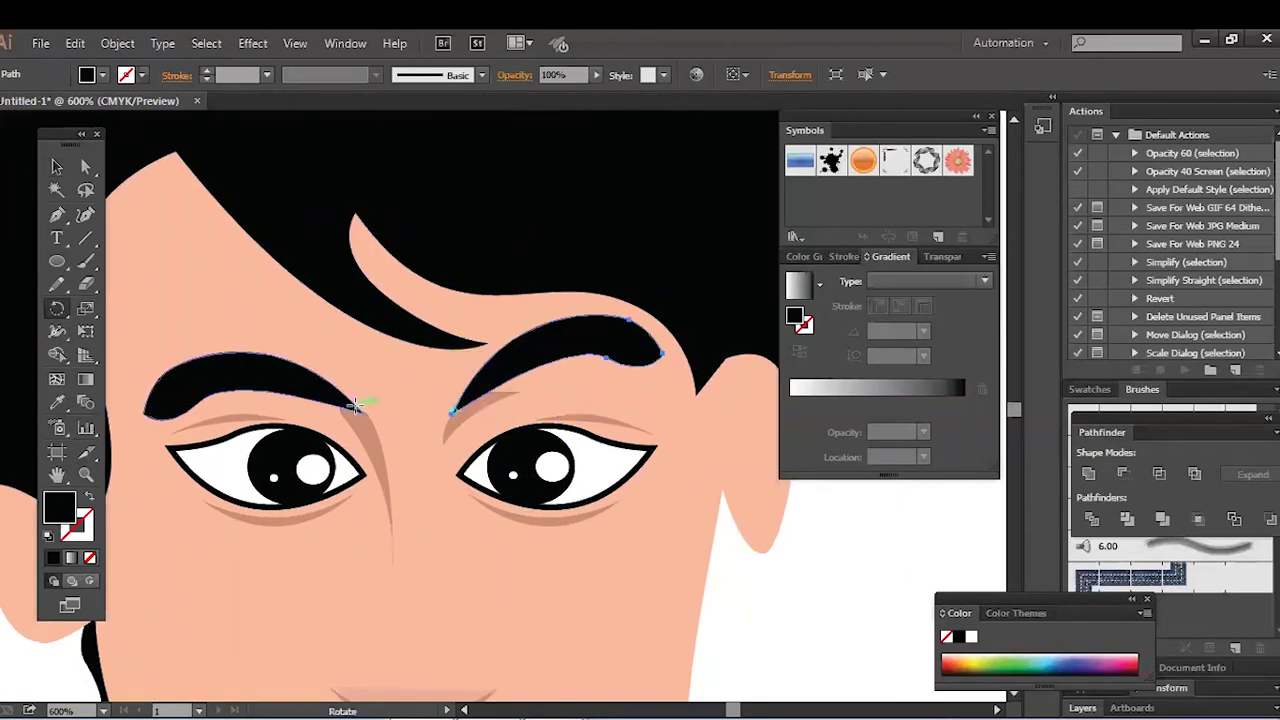
# Rotate the fourth face's left eyebrow about its inner end so that its outer end rises.
pyautogui.press('v')
pyautogui.click(200, 372)
pyautogui.click(57, 308)
pyautogui.click(360, 409)
pyautogui.moveTo(192, 366); pyautogui.dragTo(205, 329)
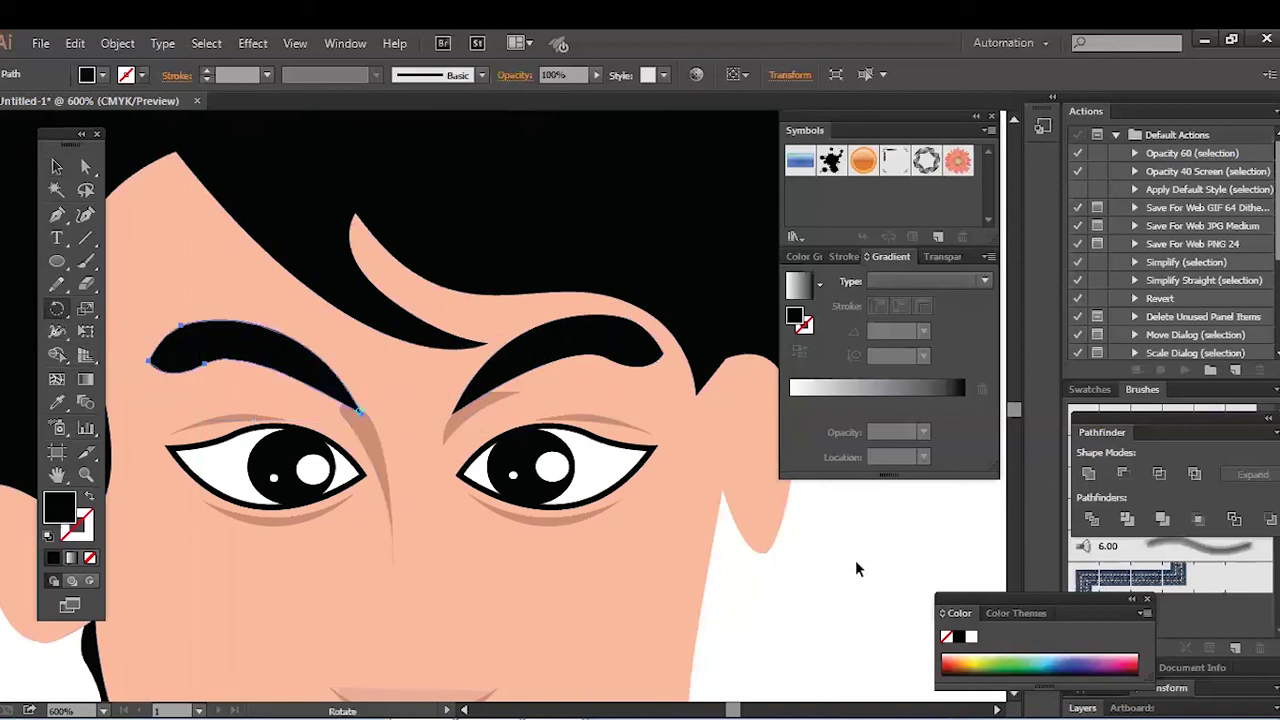
# Draw a closed, unfilled, downturned open mouth with a black 1 pt stroke below the fourth face's nose.
pyautogui.hotkey('ctrl', '-')
pyautogui.hotkey('ctrl', '-')
pyautogui.click(52, 172)
pyautogui.click(737, 443)
pyautogui.scroll(-2, 737, 445)
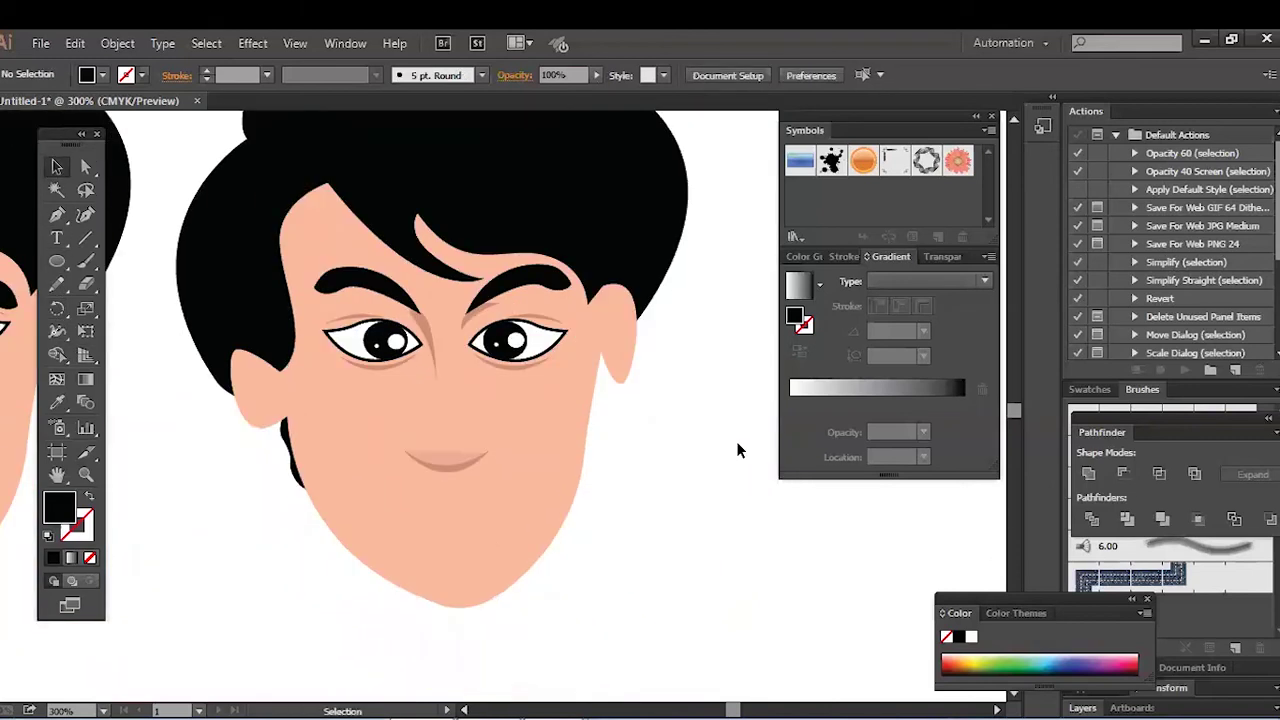
pyautogui.press('p')
pyautogui.moveTo(489, 529)
pyautogui.mouseDown()
pyautogui.moveTo(413, 538)
pyautogui.moveTo(371, 568)
pyautogui.mouseUp()
pyautogui.hotkey('shift', 'x')
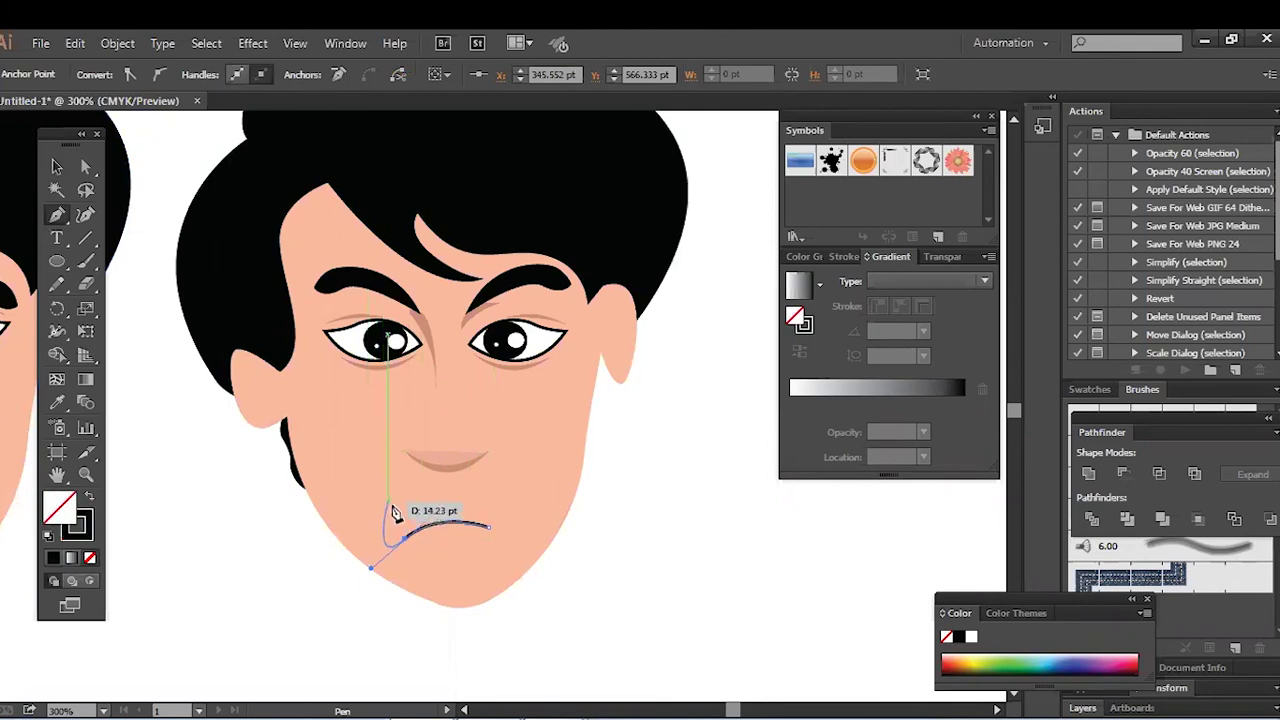
pyautogui.moveTo(514, 502); pyautogui.dragTo(552, 534)
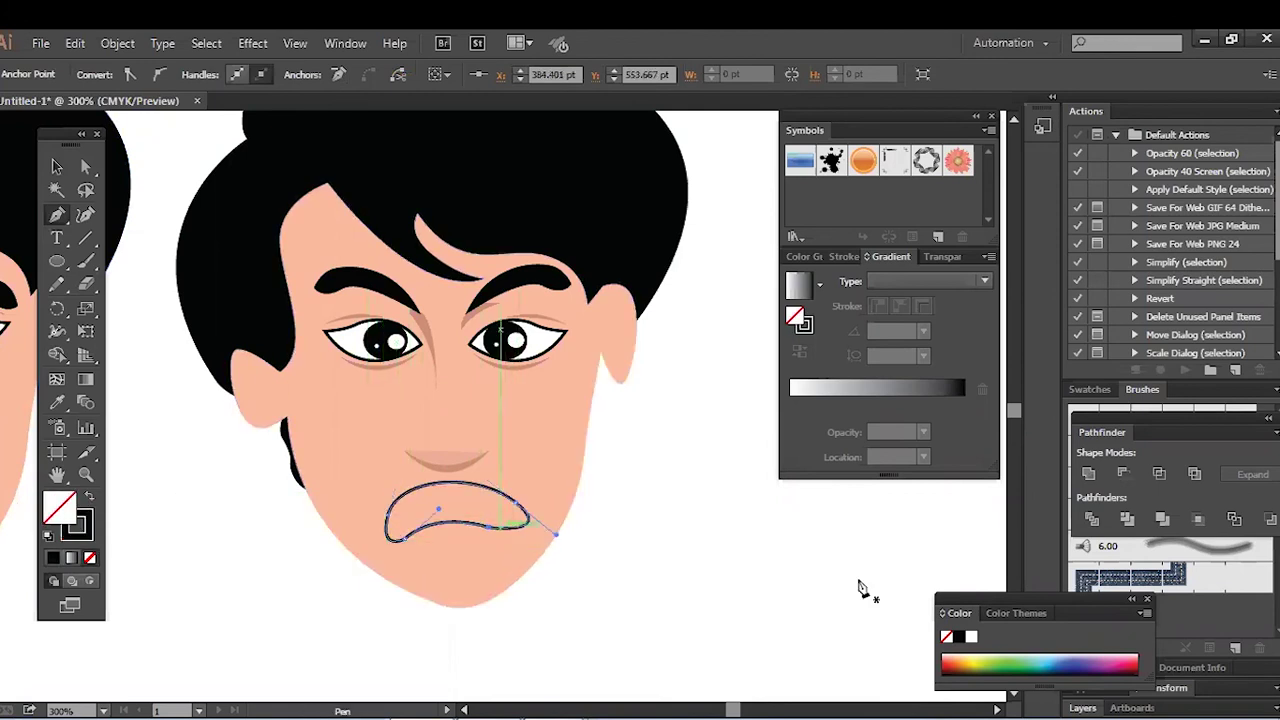
# Apply the surprised face's dark red mouth fill, without a stroke, to the fourth face's downturned mouth.
pyautogui.click(57, 166)
pyautogui.click(527, 515)
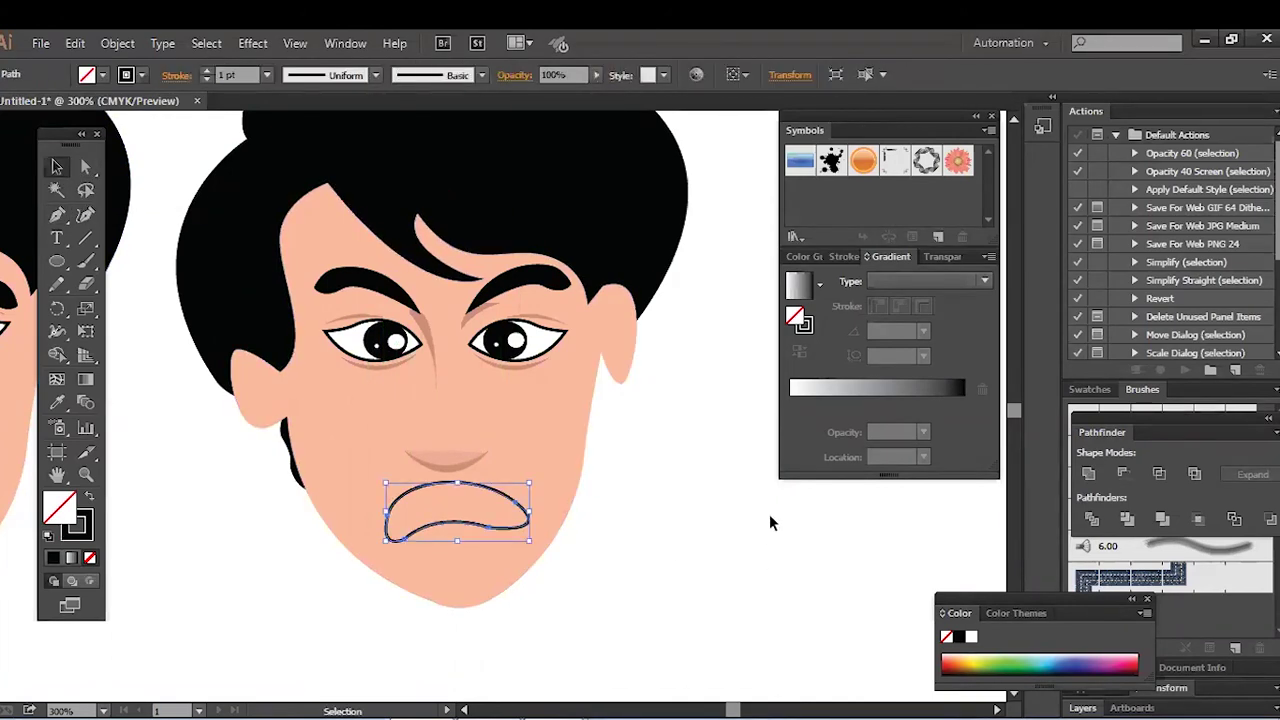
pyautogui.hscroll(-5, 769, 523)
pyautogui.click(58, 402)
pyautogui.click(252, 532)
pyautogui.click(62, 168)
pyautogui.click(632, 516)
pyautogui.moveTo(607, 530); pyautogui.dragTo(368, 522)
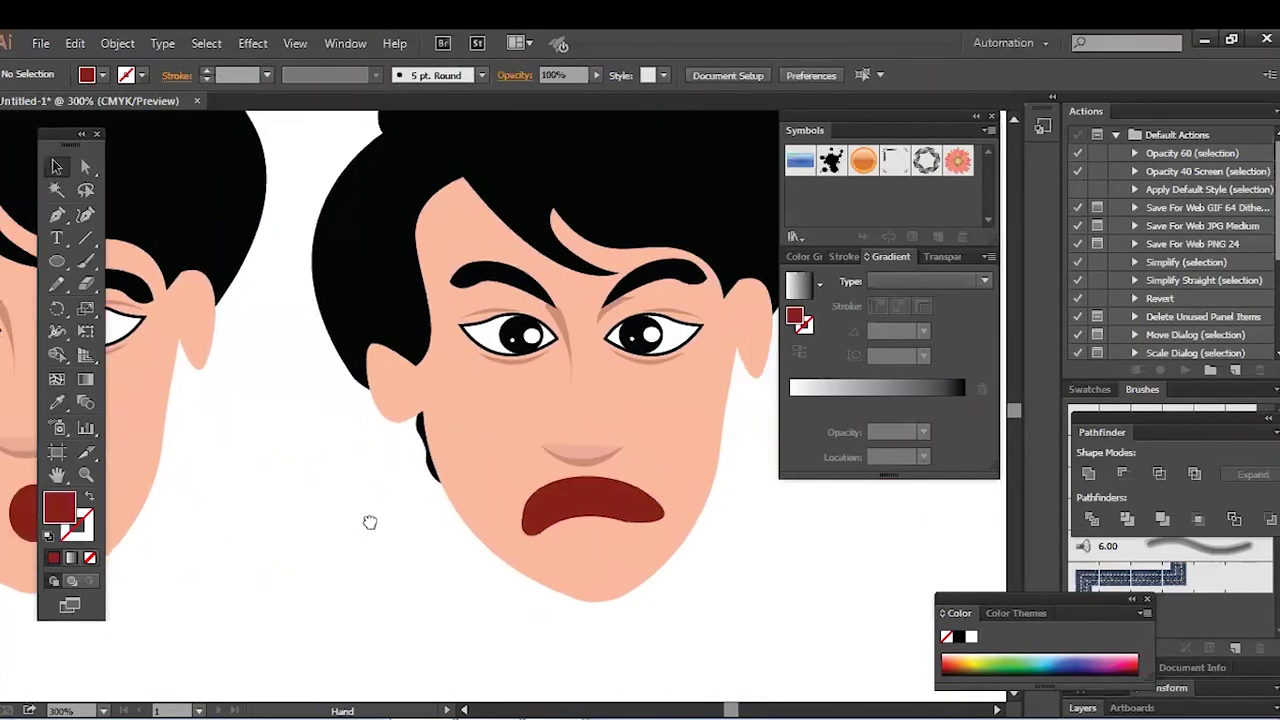
# Draw a closed curved shape across the upper edge of the fourth face's mouth to outline the upper teeth.
pyautogui.press('p')
pyautogui.click(503, 490)
pyautogui.moveTo(622, 487); pyautogui.dragTo(670, 456)
pyautogui.click(623, 488)
pyautogui.moveTo(502, 489); pyautogui.dragTo(486, 503)
# Divide the fourth face's mouth with the curved shape, ungroup the pieces and delete the excess above the mouth.
pyautogui.click(57, 167)
pyautogui.keyDown('shift'); pyautogui.click(633, 526); pyautogui.keyUp('shift')
pyautogui.click(1091, 519)
pyautogui.rightClick(609, 511)
pyautogui.click(680, 419)
pyautogui.click(757, 556)
pyautogui.click(614, 490)
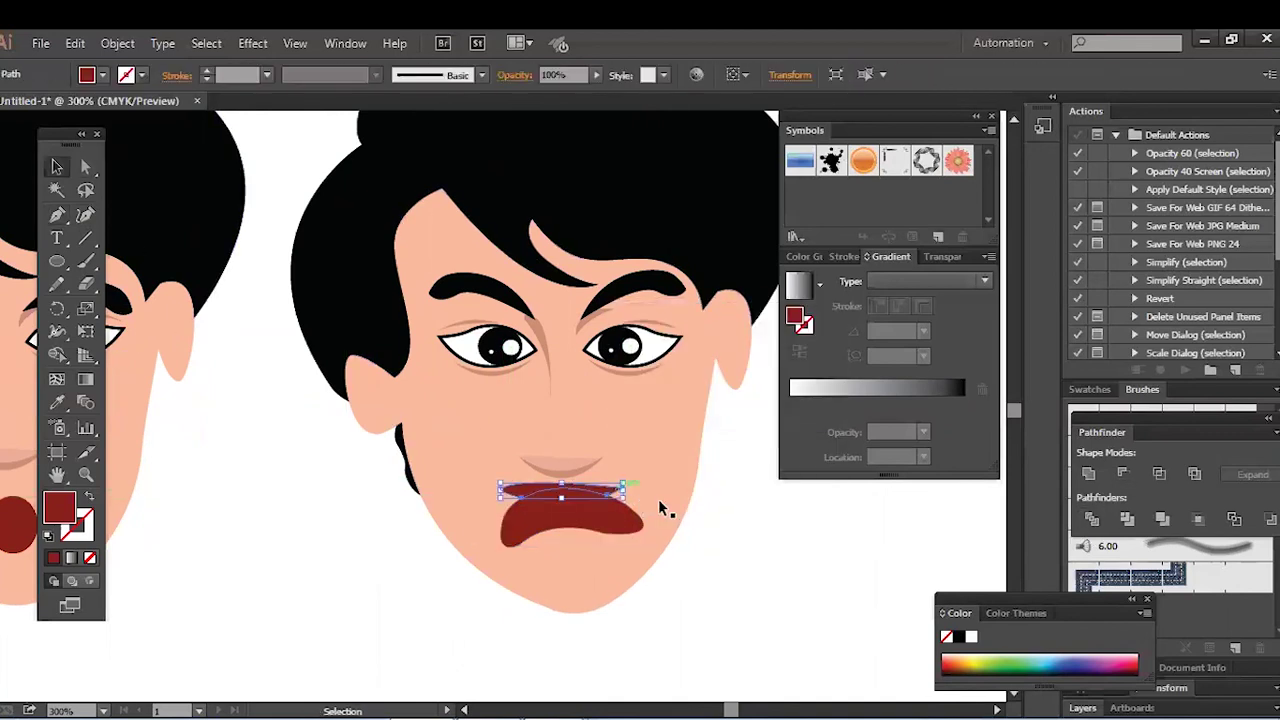
pyautogui.press('Delete')
# Fill the upper teeth piece of the fourth face's mouth with white.
pyautogui.click(565, 505)
pyautogui.doubleClick(58, 508)
pyautogui.click(422, 254)
pyautogui.click(871, 269)
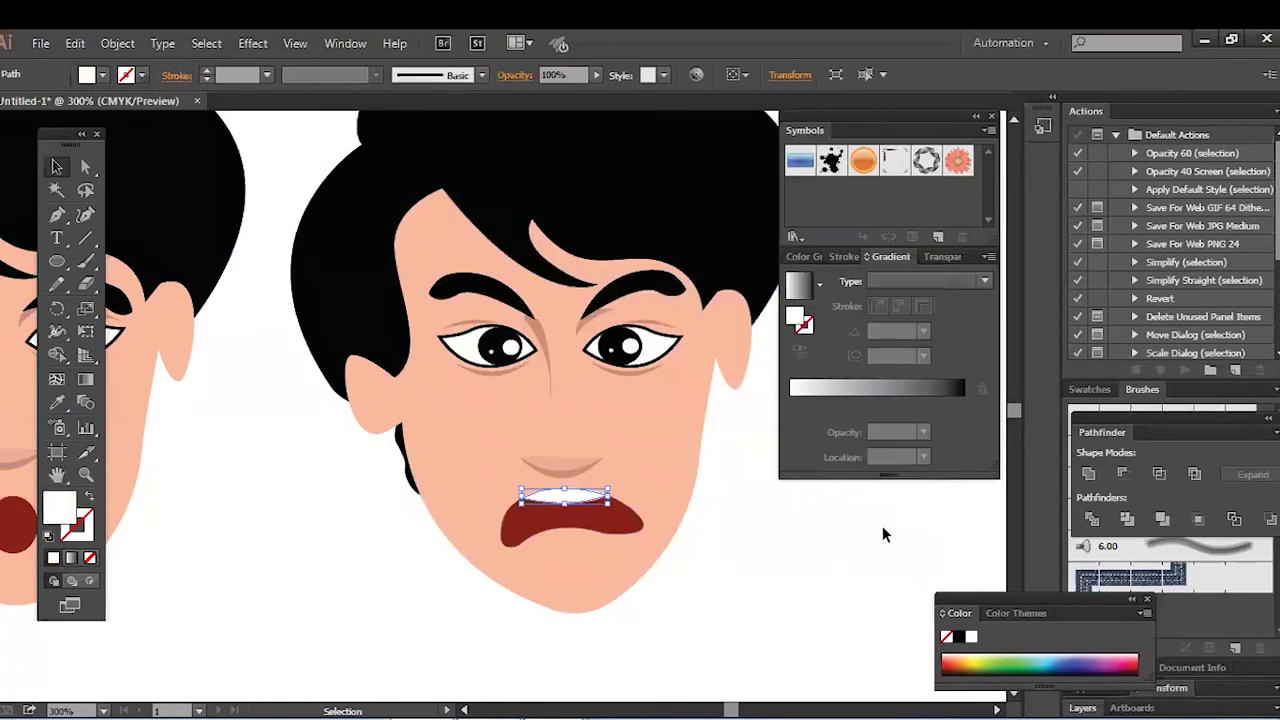
pyautogui.click(362, 450)
# Draw a closed white shape along the lower edge of the fourth face's mouth for the lower teeth.
pyautogui.press('p')
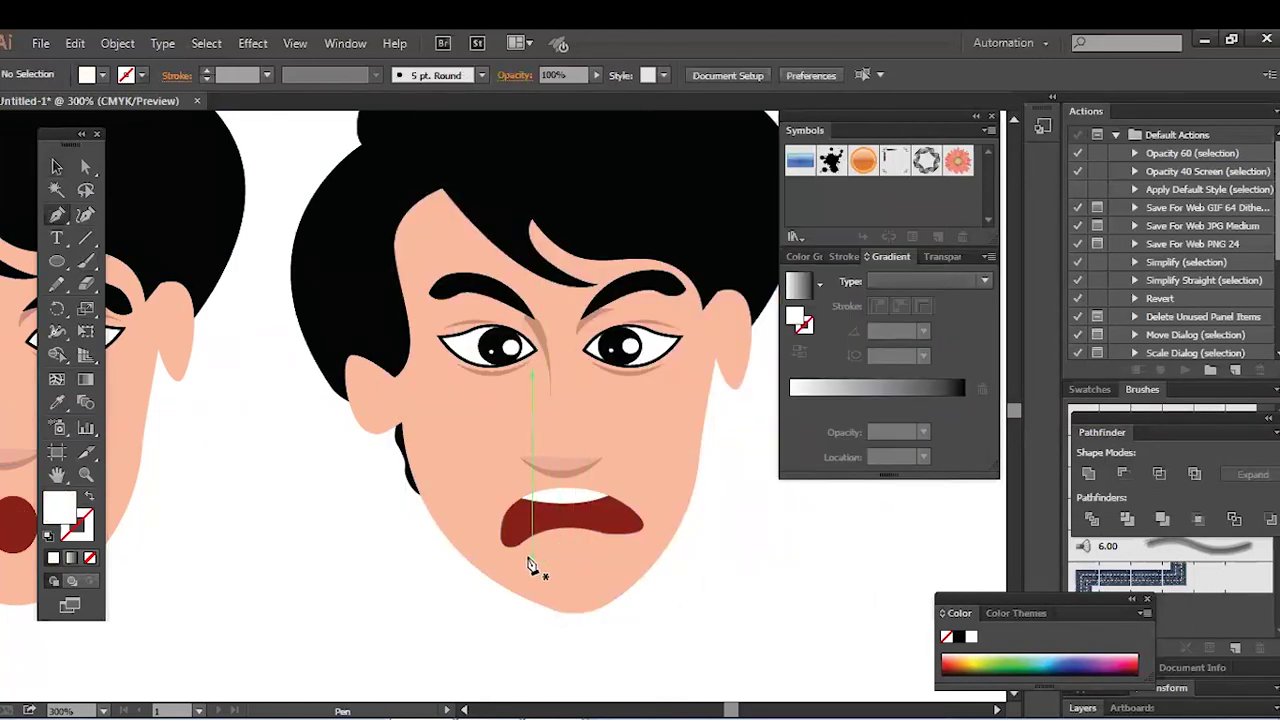
pyautogui.click(518, 551)
pyautogui.moveTo(573, 521); pyautogui.dragTo(558, 565)
pyautogui.click(518, 551)
# Divide the fourth face's mouth with the lower teeth shape and remove the white excess below the mouth.
pyautogui.press('v')
pyautogui.hotkey('ctrl', 'shift', 'a')
pyautogui.click(592, 541)
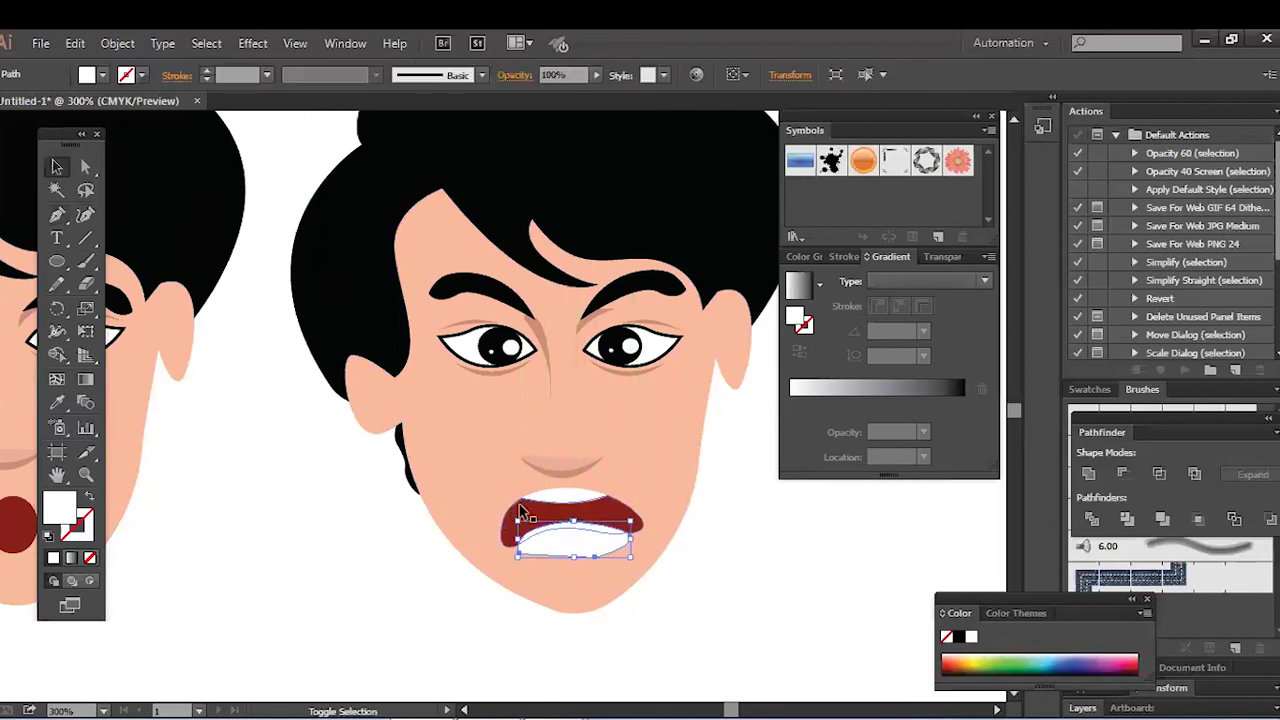
pyautogui.keyDown('shift'); pyautogui.click(520, 514); pyautogui.keyUp('shift')
pyautogui.click(1092, 519)
pyautogui.rightClick(588, 535)
# Draw a wide white rectangle without a stroke on the empty canvas beside the artboard as a backdrop.
pyautogui.hotkey('ctrl', '-')
pyautogui.hotkey('ctrl', '-')
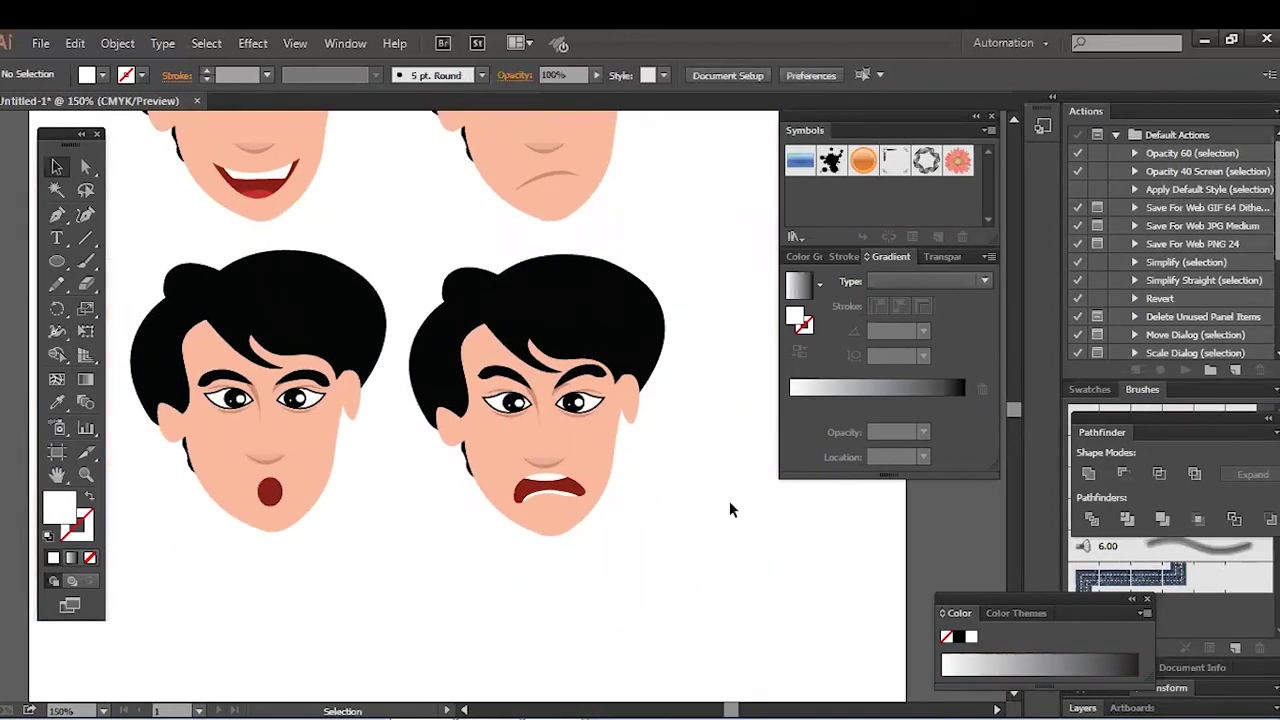
pyautogui.hotkey('ctrl', '-')
pyautogui.hotkey('ctrl', '-')
pyautogui.moveTo(700, 349); pyautogui.dragTo(969, 460)
pyautogui.moveTo(62, 264); pyautogui.dragTo(135, 257)
pyautogui.moveTo(309, 371); pyautogui.dragTo(662, 376)
pyautogui.moveTo(146, 297)
pyautogui.mouseDown()
pyautogui.moveTo(829, 498)
pyautogui.moveTo(841, 517)
pyautogui.mouseUp()
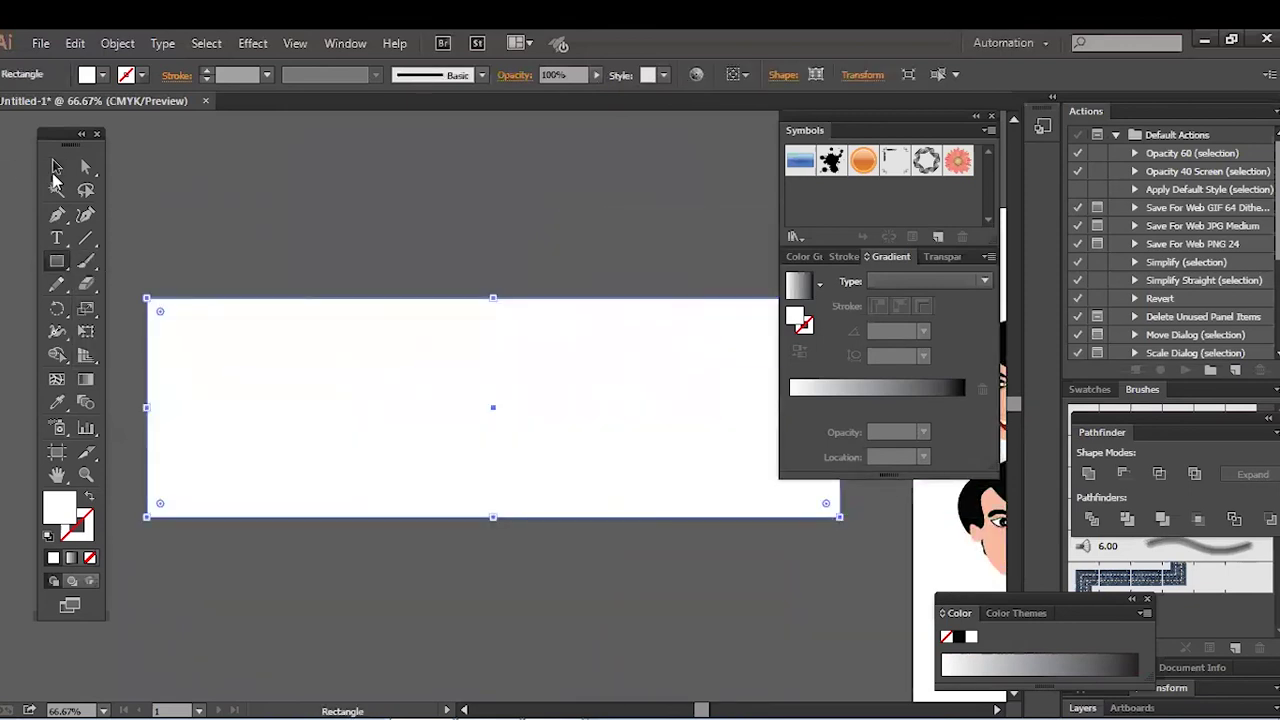
pyautogui.click(56, 168)
pyautogui.click(250, 215)
# Move the smiling face onto the first position of the white rectangle and bring it to the front.
pyautogui.moveTo(690, 420); pyautogui.dragTo(304, 375)
pyautogui.moveTo(678, 400); pyautogui.dragTo(672, 415)
pyautogui.moveTo(298, 344); pyautogui.dragTo(194, 342)
pyautogui.moveTo(194, 342); pyautogui.dragTo(215, 371)
pyautogui.rightClick(522, 343)
pyautogui.moveTo(661, 519)
pyautogui.click(806, 523)
pyautogui.click(571, 541)
# Group the frowning face, bring it to the front and place it beside the smiling face on the rectangle.
pyautogui.moveTo(700, 440); pyautogui.dragTo(255, 408)
pyautogui.moveTo(568, 230); pyautogui.dragTo(690, 372)
pyautogui.hotkey('ctrl', 'g')
pyautogui.rightClick(653, 302)
pyautogui.moveTo(850, 482)
pyautogui.click(930, 481)
pyautogui.moveTo(642, 306); pyautogui.dragTo(623, 387)
pyautogui.moveTo(612, 384); pyautogui.dragTo(274, 391)
pyautogui.moveTo(262, 396); pyautogui.dragTo(693, 396)
pyautogui.moveTo(689, 397); pyautogui.dragTo(274, 413)
# Group the surprised face, bring it to the front and place it beside the frowning face on the rectangle.
pyautogui.moveTo(624, 508); pyautogui.dragTo(266, 430)
pyautogui.moveTo(474, 353); pyautogui.dragTo(619, 541)
pyautogui.hotkey('ctrl', 'g')
pyautogui.rightClick(586, 447)
pyautogui.moveTo(660, 621)
pyautogui.click(870, 622)
pyautogui.moveTo(613, 441); pyautogui.dragTo(191, 375)
pyautogui.moveTo(160, 403); pyautogui.dragTo(541, 375)
# Group the angry face, place it beside the surprised face on the rectangle and bring it to the front.
pyautogui.moveTo(836, 520); pyautogui.dragTo(246, 483)
pyautogui.moveTo(545, 348); pyautogui.dragTo(749, 575)
pyautogui.hotkey('ctrl', 'g')
pyautogui.moveTo(637, 446); pyautogui.dragTo(204, 350)
pyautogui.moveTo(214, 344); pyautogui.dragTo(518, 390)
pyautogui.rightClick(573, 391)
pyautogui.moveTo(654, 566)
pyautogui.click(860, 567)
pyautogui.moveTo(491, 568); pyautogui.dragTo(628, 573)
pyautogui.click(582, 566)
# Switch to full-screen view and examine the row of four facial expressions up close.
pyautogui.press('f')
pyautogui.press('f')
pyautogui.moveTo(923, 498); pyautogui.dragTo(1211, 532)
pyautogui.moveTo(1148, 200); pyautogui.dragTo(311, 511)
pyautogui.moveTo(714, 421); pyautogui.dragTo(459, 436)
pyautogui.hotkey('ctrl', '+')
pyautogui.moveTo(918, 514); pyautogui.dragTo(1098, 541)
pyautogui.click(1252, 322)
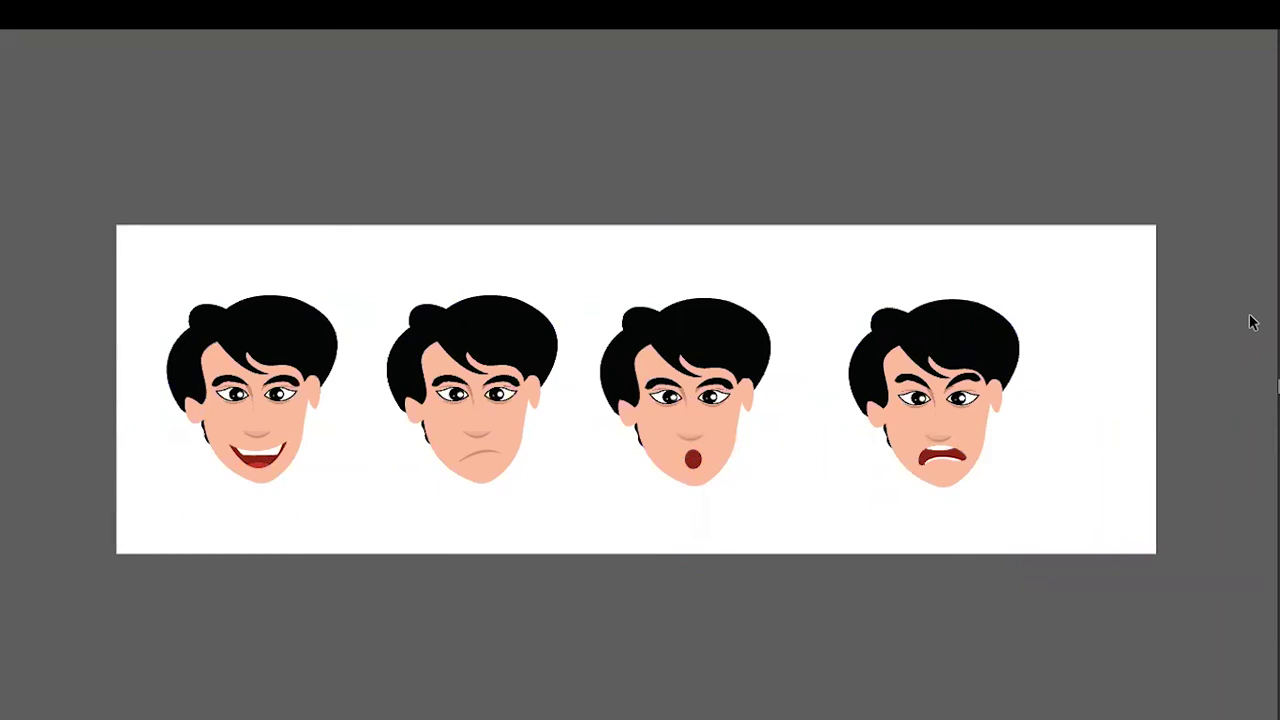
pyautogui.hotkey('ctrl', '+')
pyautogui.moveTo(1045, 194); pyautogui.dragTo(1100, 200)
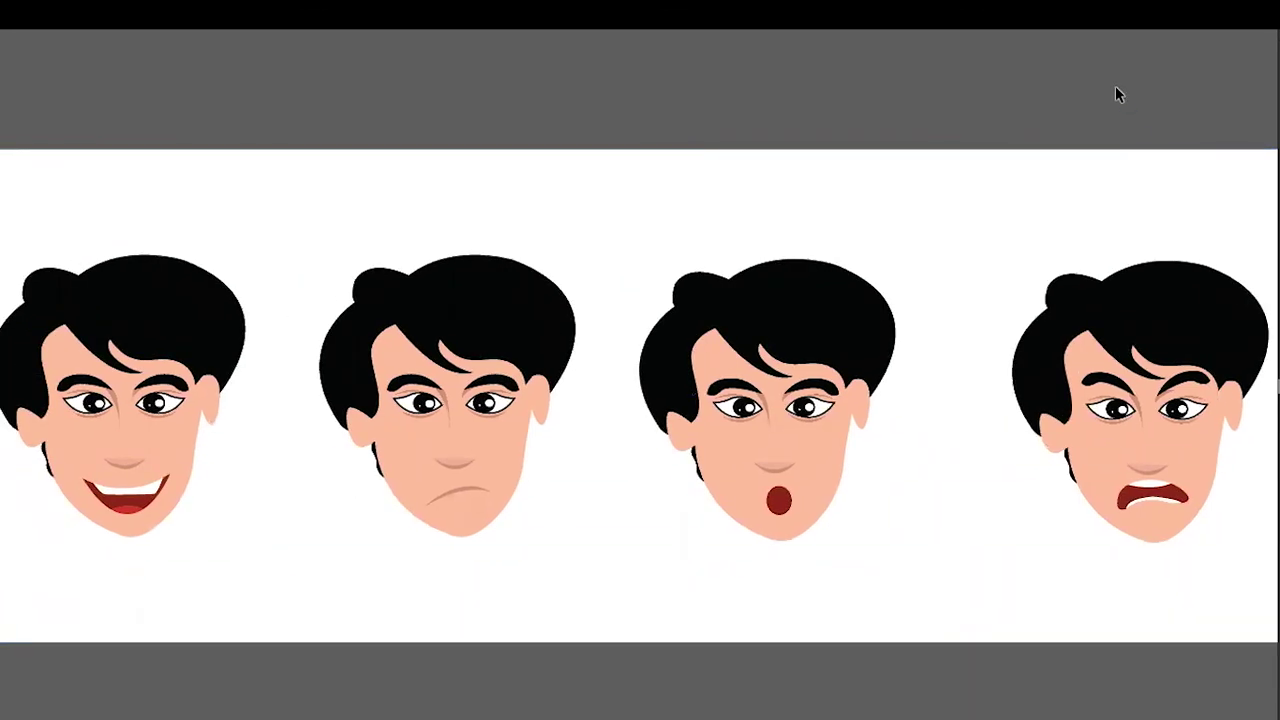